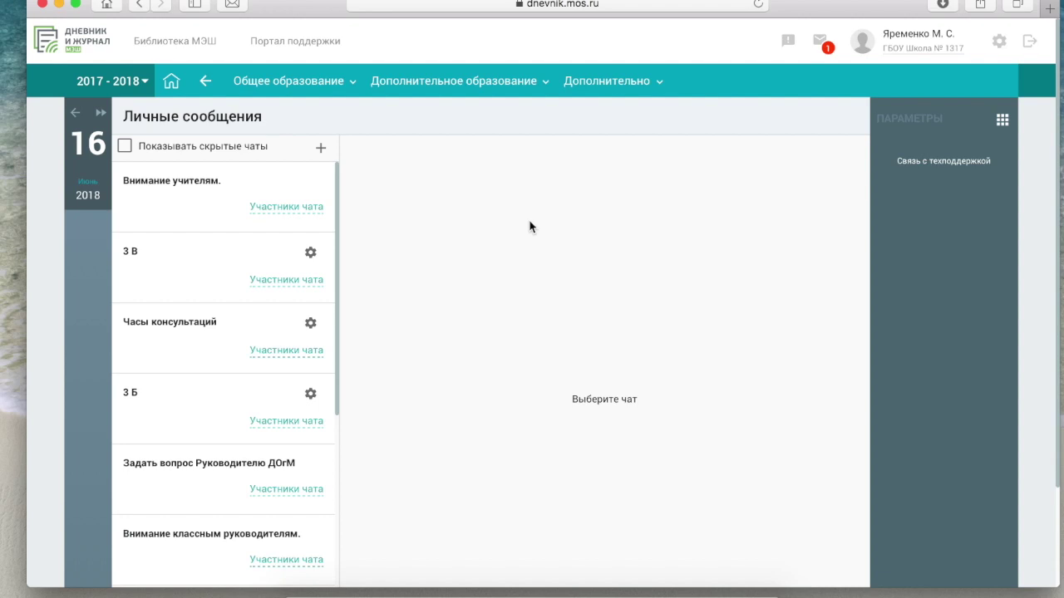
# Open the MESH Library from the Электронный журнал header in a new tab.
pyautogui.click(202, 42)
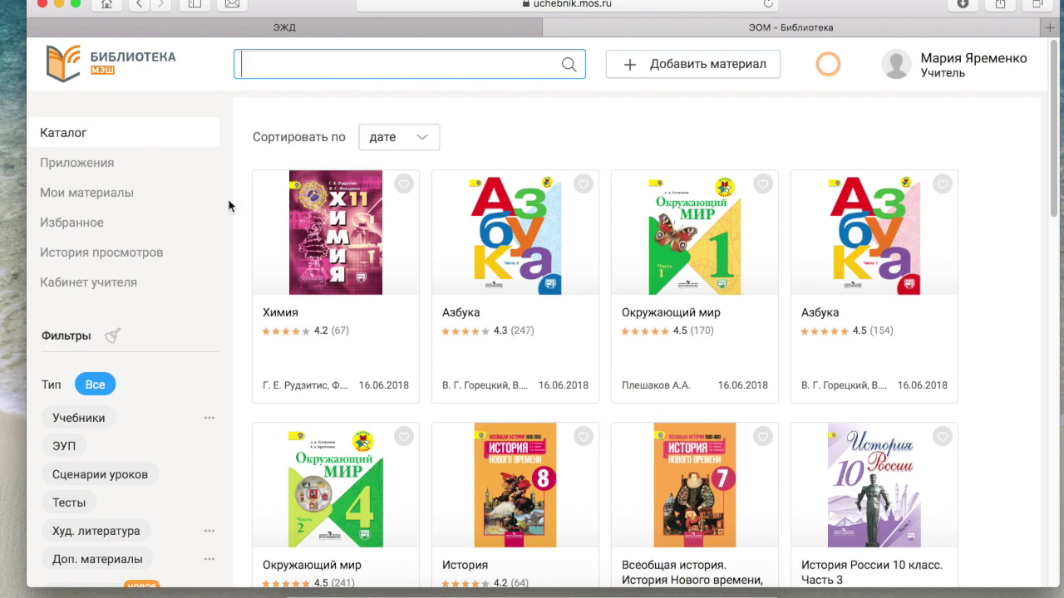
# Filter the library catalog to Учебники with subject Английский язык.
pyautogui.scroll(-1, 216, 358)
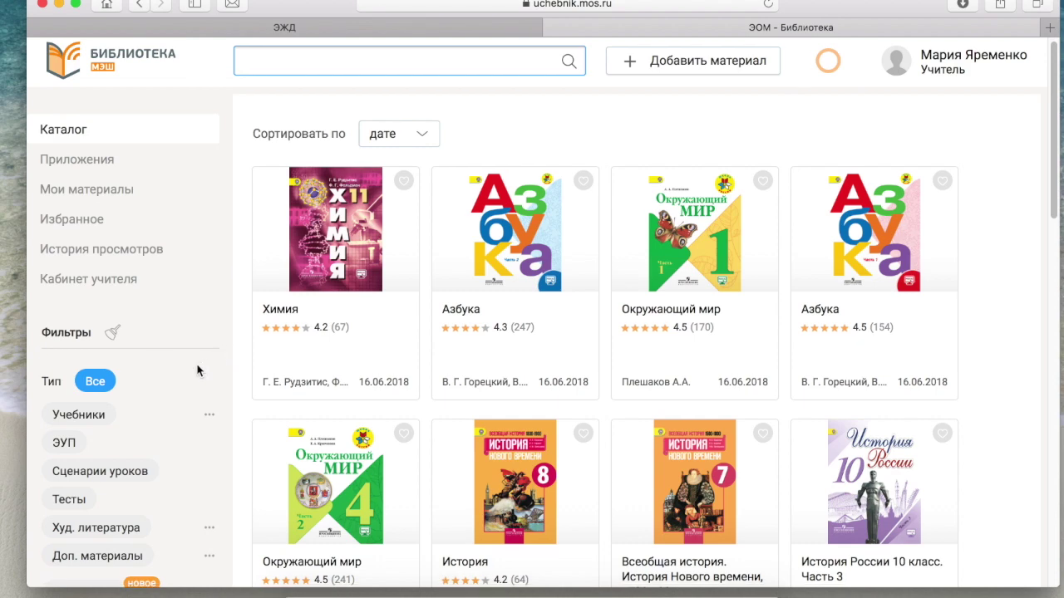
pyautogui.click(100, 418)
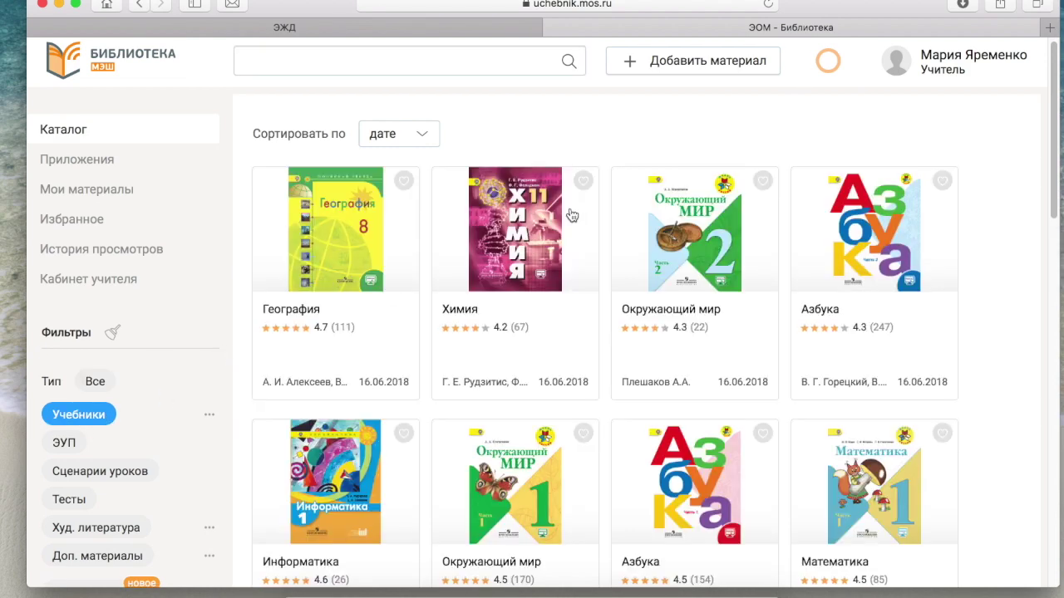
pyautogui.scroll(-3, 219, 368)
pyautogui.scroll(-5, 218, 370)
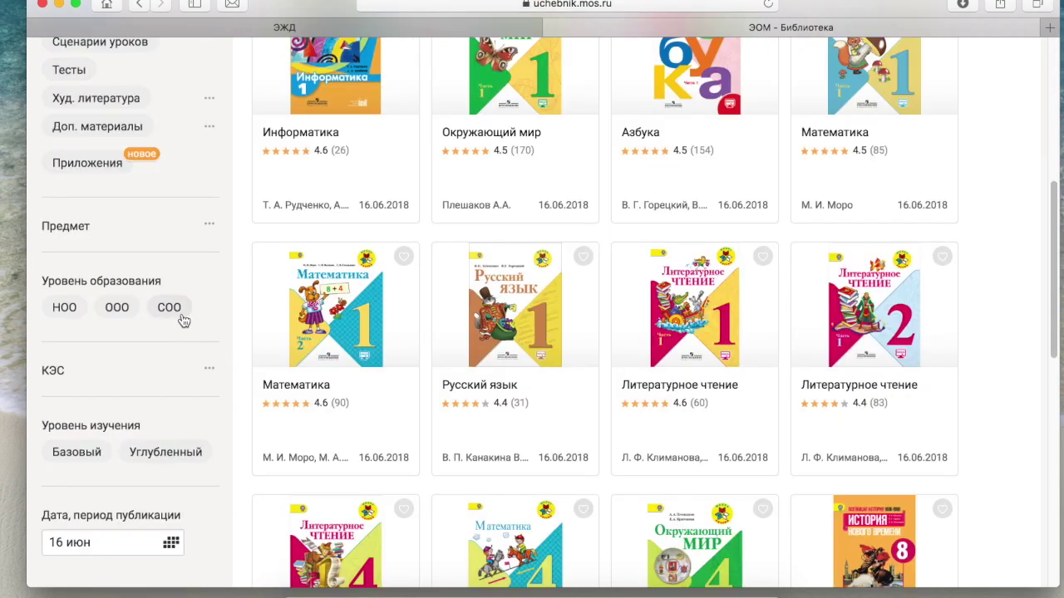
pyautogui.click(208, 224)
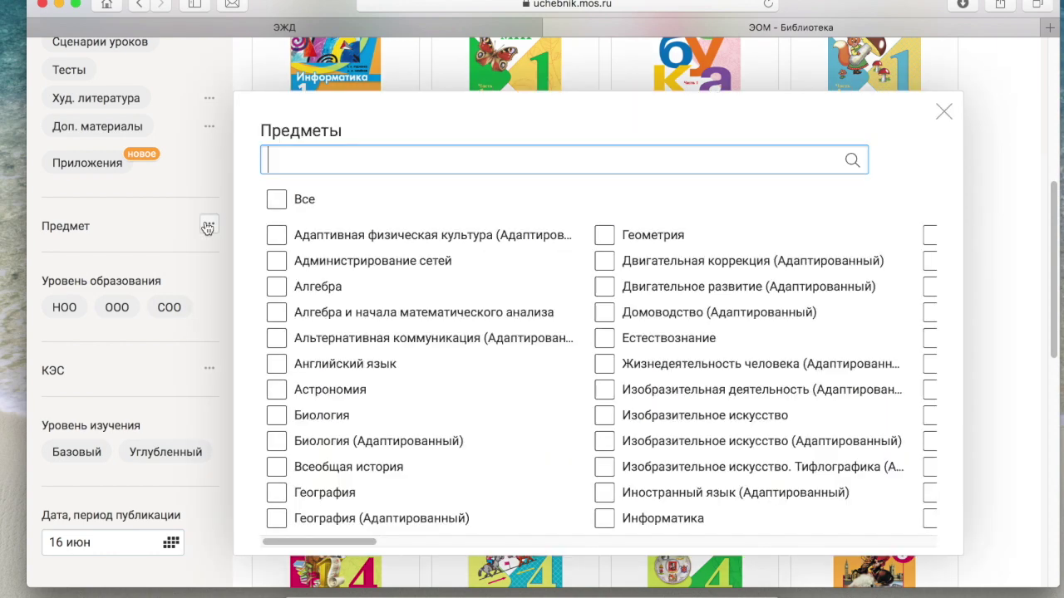
pyautogui.click(379, 366)
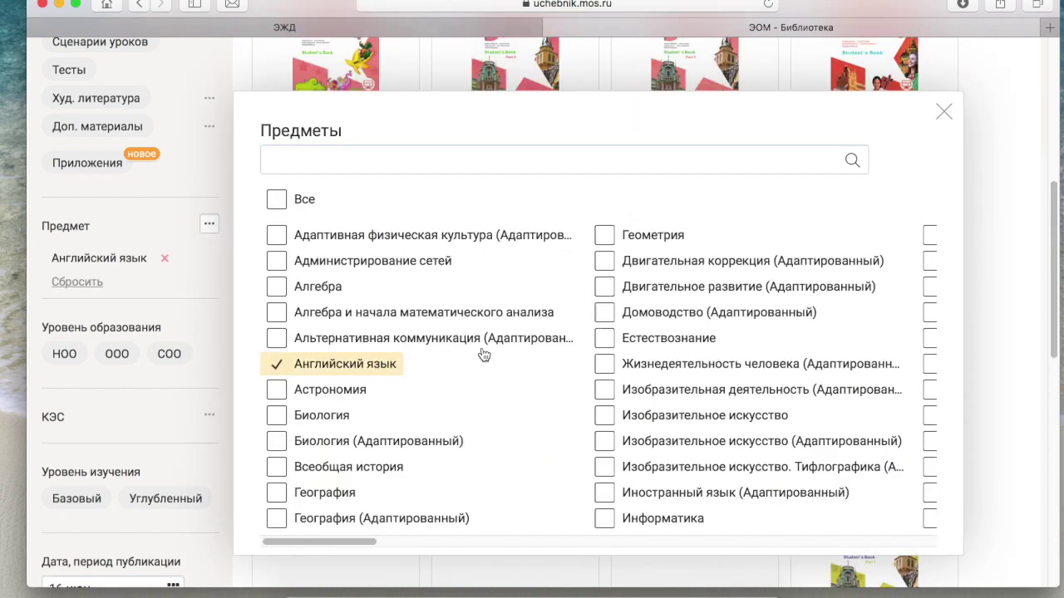
pyautogui.click(943, 112)
# Open the City Stars 4 English textbook in the book reader.
pyautogui.scroll(2, 555, 252)
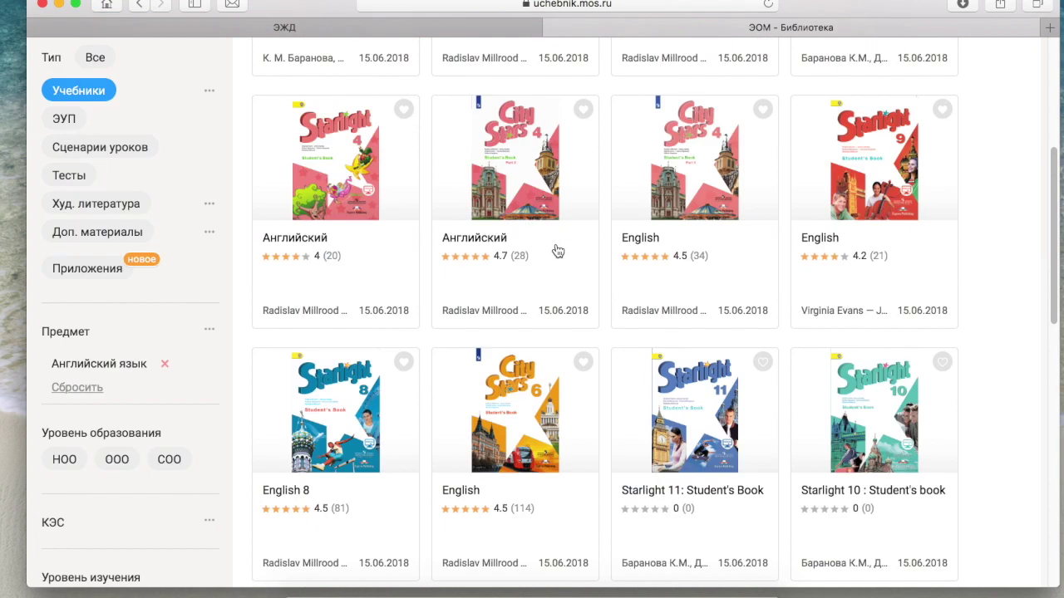
pyautogui.click(696, 172)
pyautogui.click(695, 256)
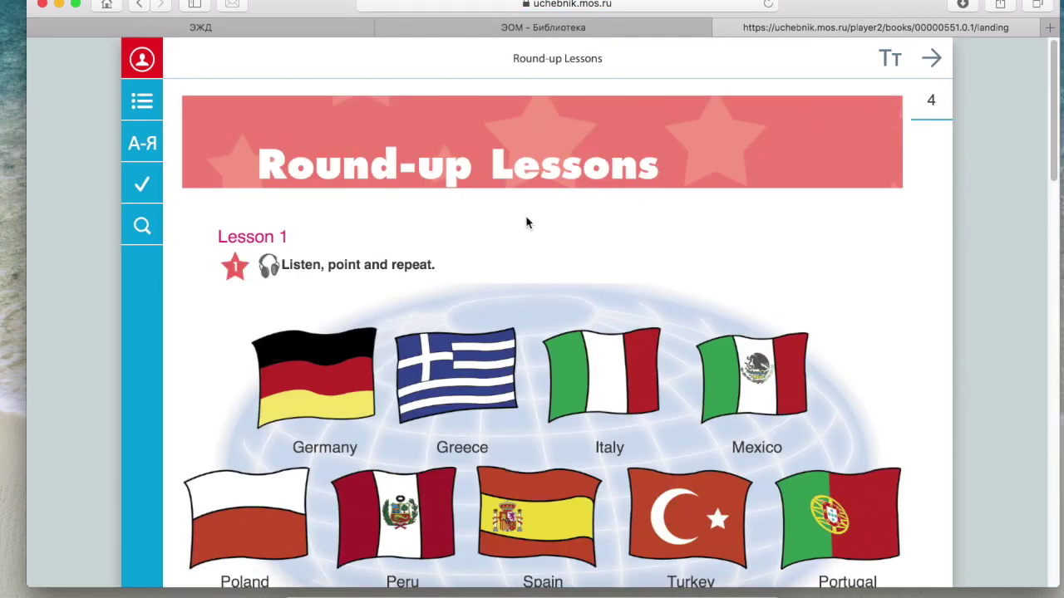
# Scroll the reader to the Round-up Lessons page showing Lesson 1's flags exercise.
pyautogui.scroll(-3, 586, 226)
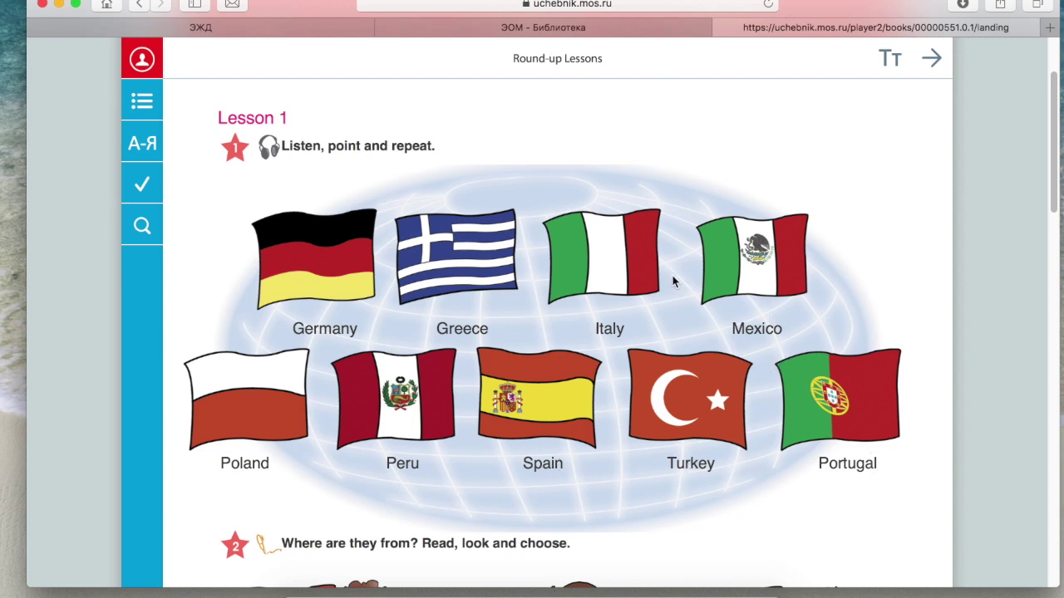
pyautogui.scroll(-2, 478, 354)
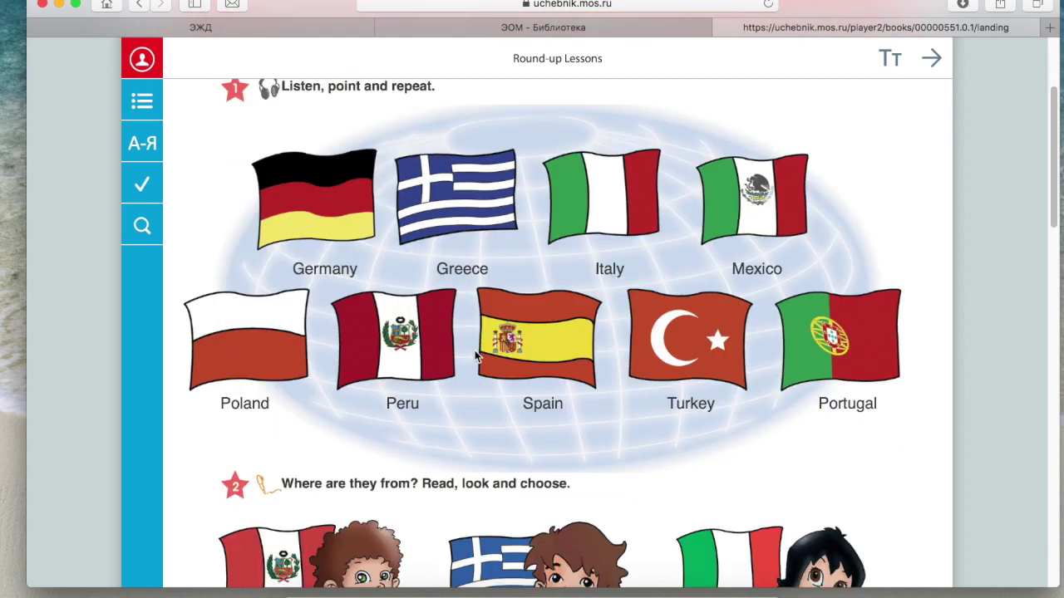
pyautogui.scroll(1, 478, 354)
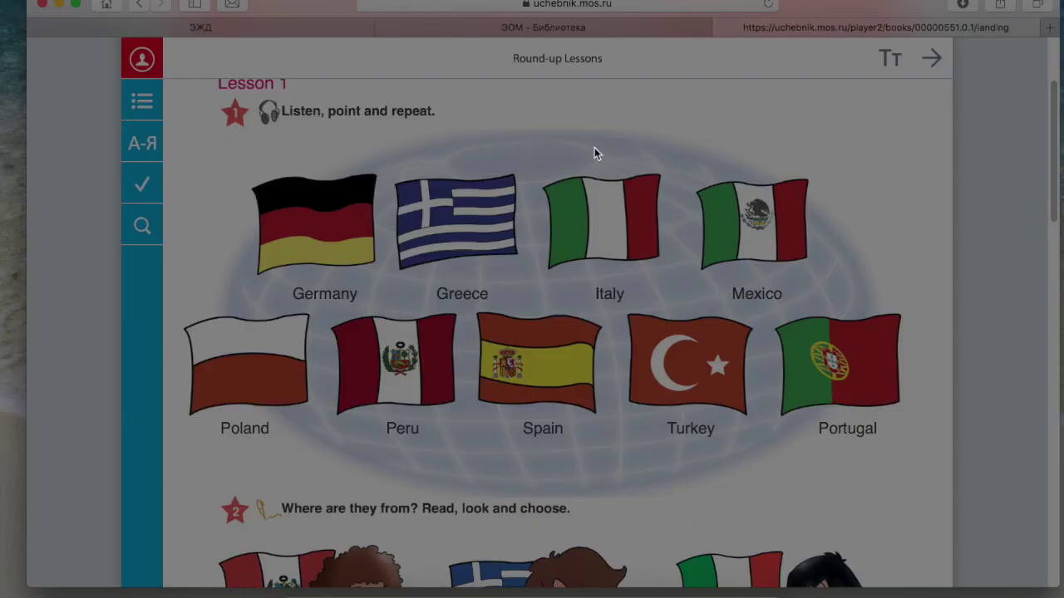
# Capture the nine-flag block with Lightshot and save it to the Desktop.
pyautogui.moveTo(176, 135); pyautogui.dragTo(925, 468)
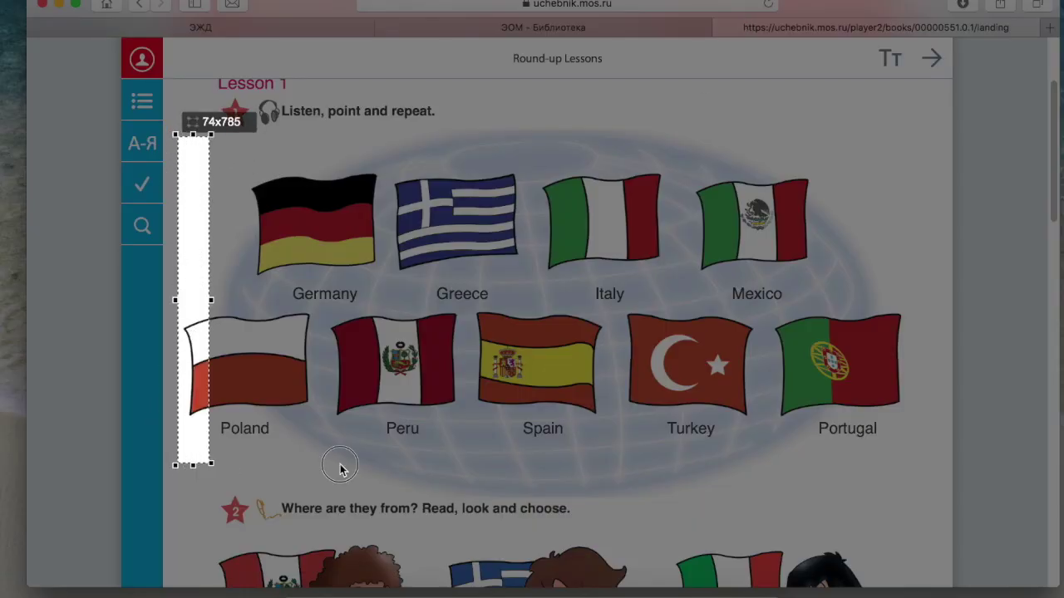
pyautogui.moveTo(924, 467); pyautogui.dragTo(925, 462)
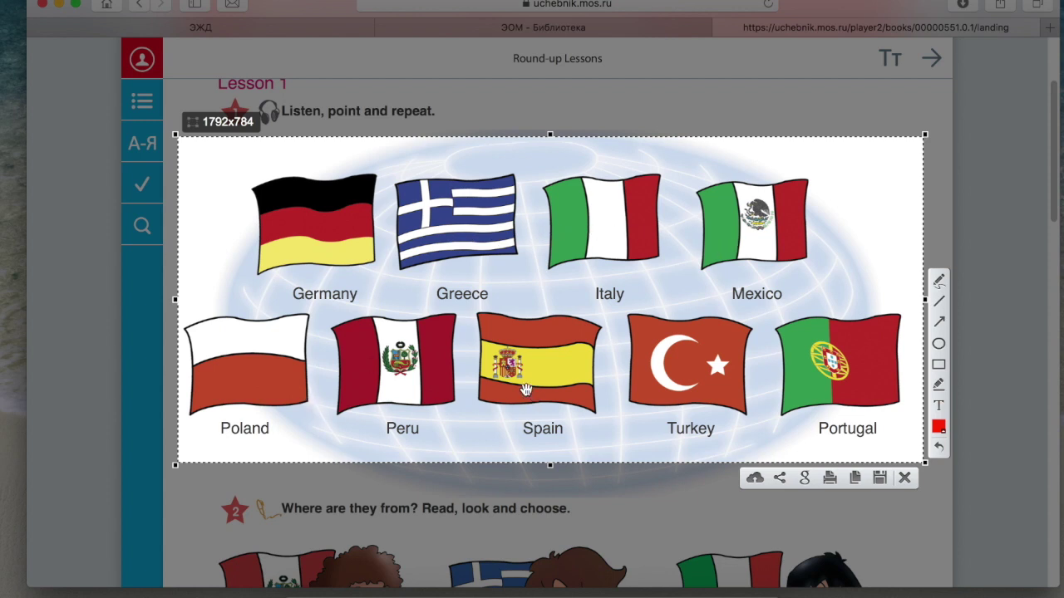
pyautogui.click(879, 479)
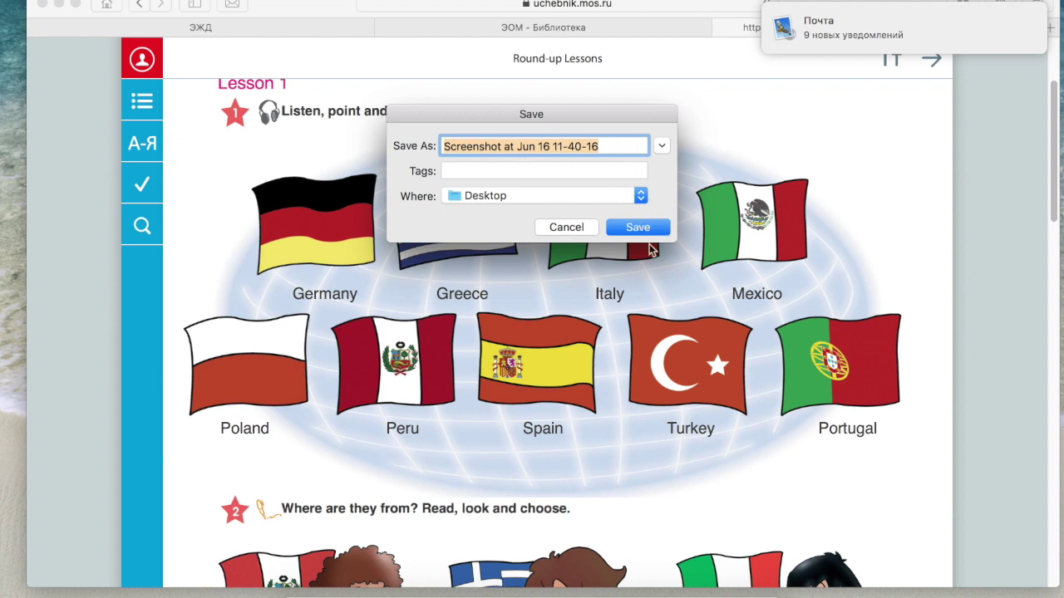
pyautogui.click(646, 229)
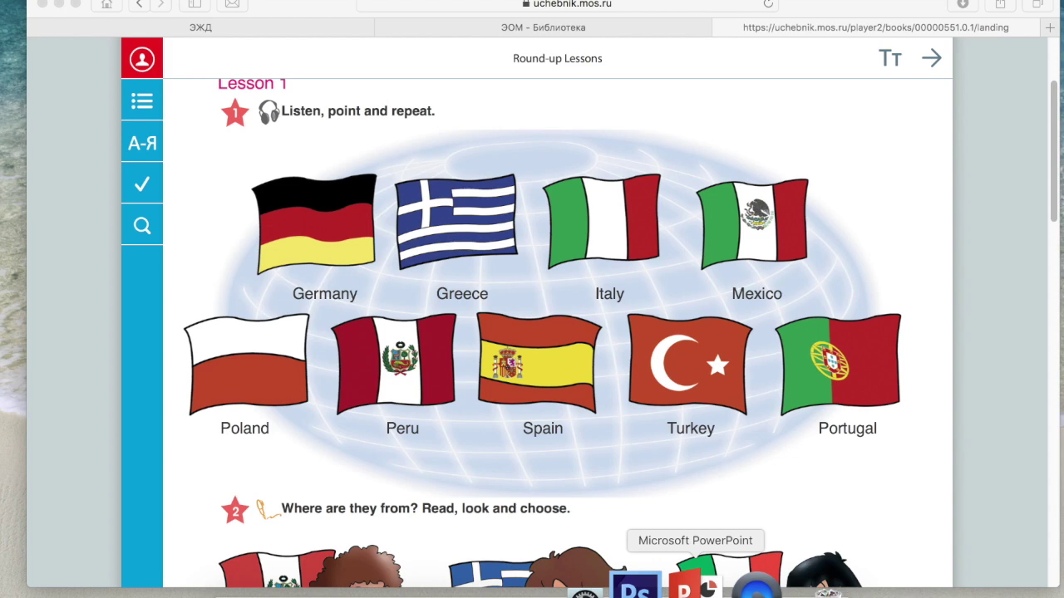
# Switch back to PowerPoint and create a new blank presentation, Презентация3.
pyautogui.click(683, 589)
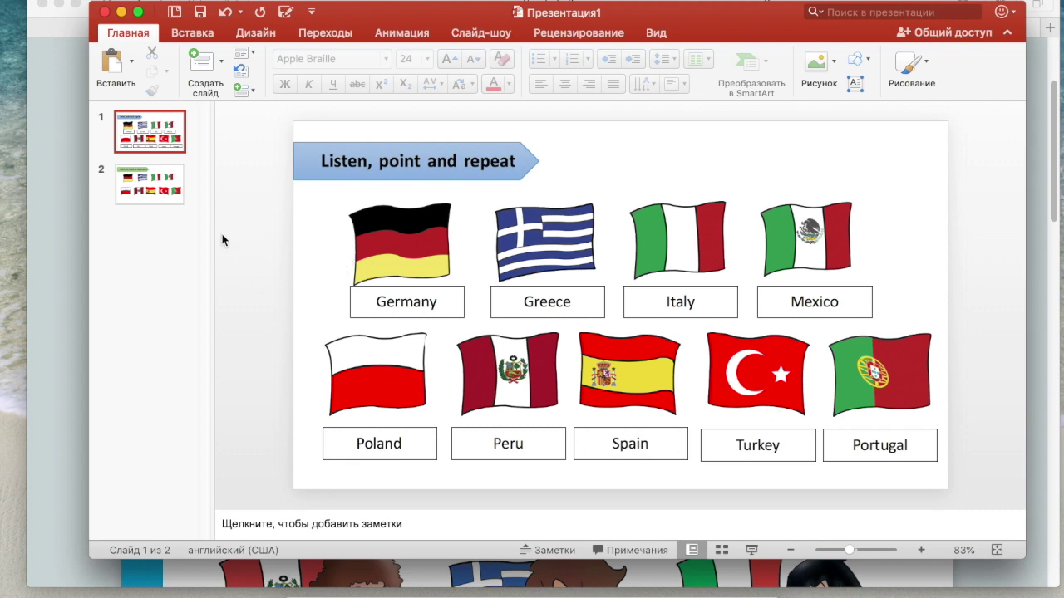
pyautogui.press('super+n')
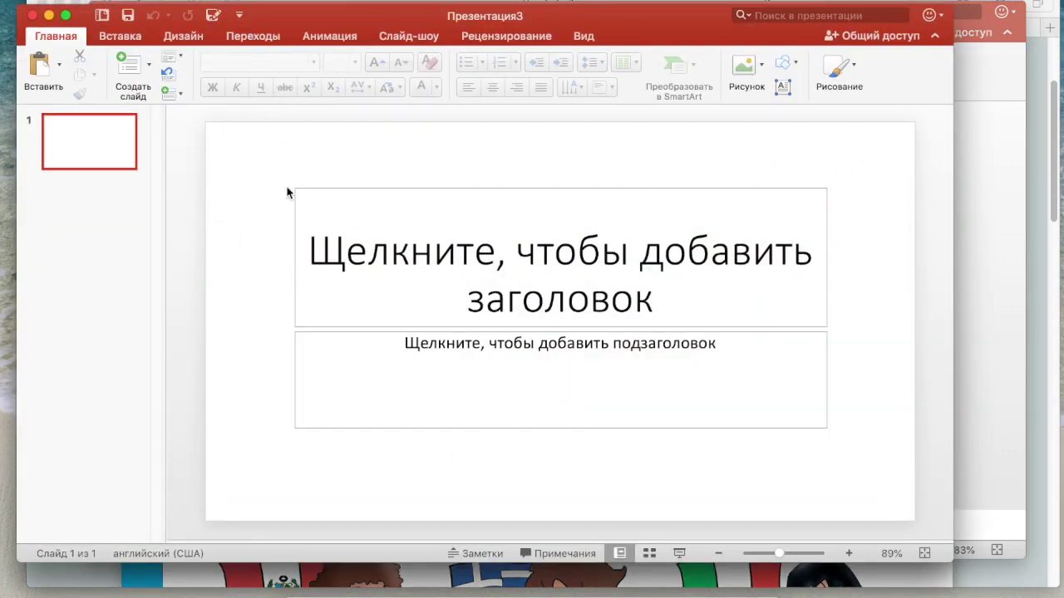
pyautogui.click(125, 37)
# Insert the saved flags screenshot onto the blank slide and move it near the centre.
pyautogui.click(152, 75)
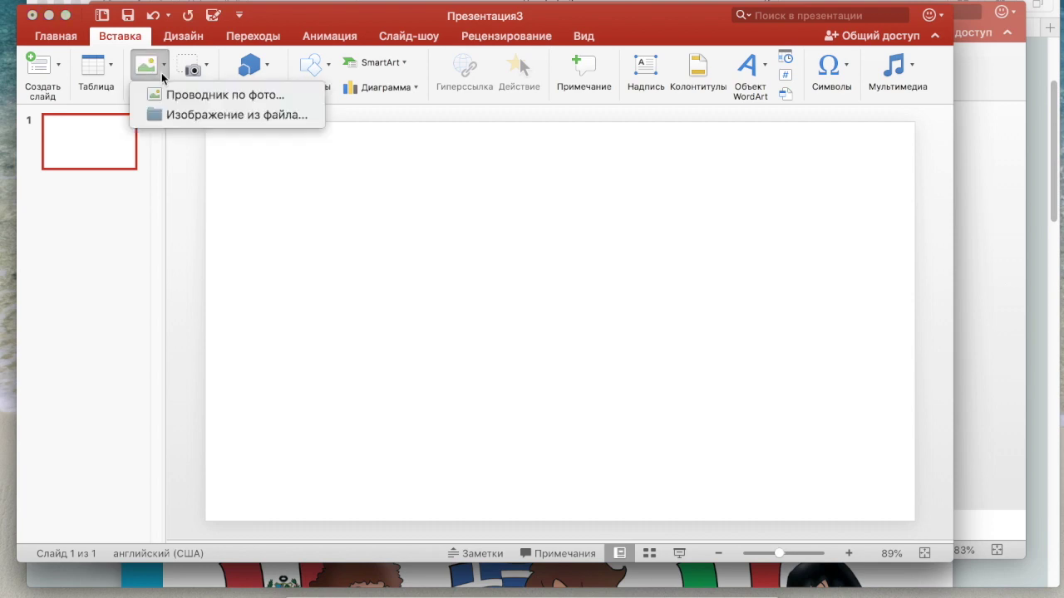
pyautogui.click(154, 114)
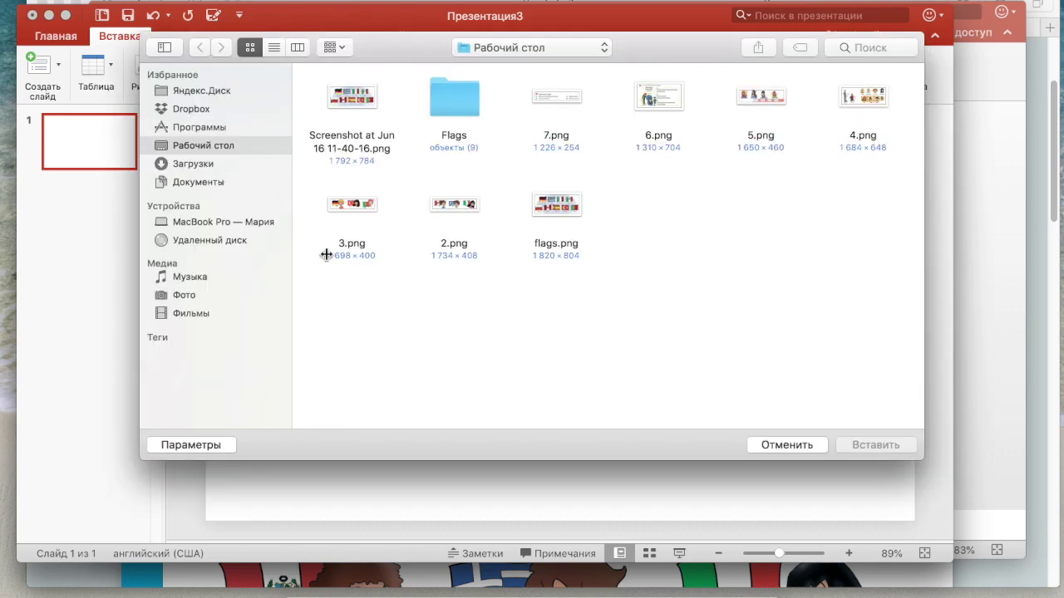
pyautogui.click(360, 98)
pyautogui.doubleClick(360, 98)
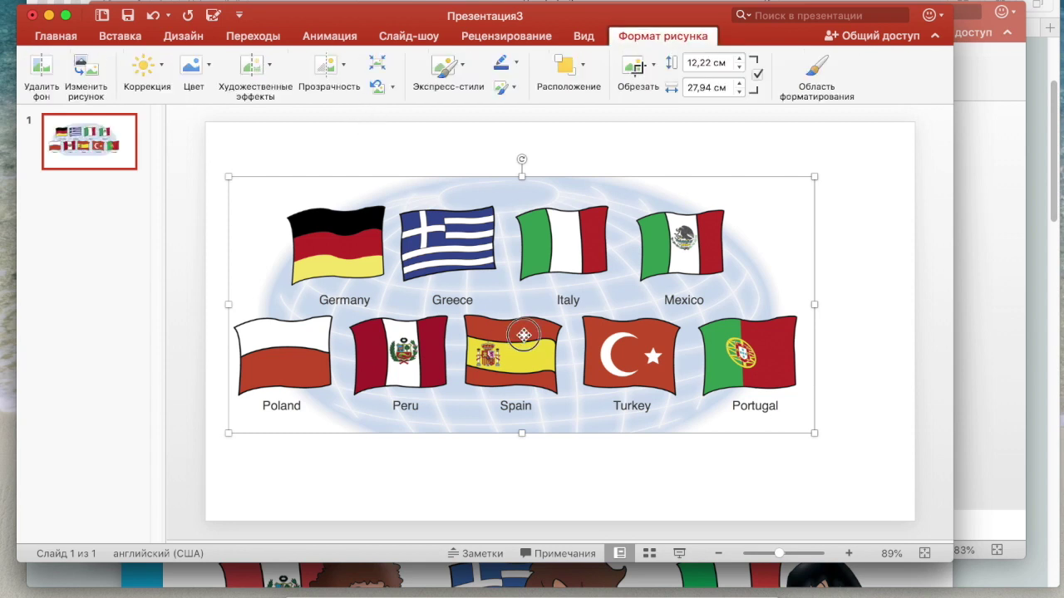
pyautogui.moveTo(523, 335); pyautogui.dragTo(568, 348)
pyautogui.click(750, 161)
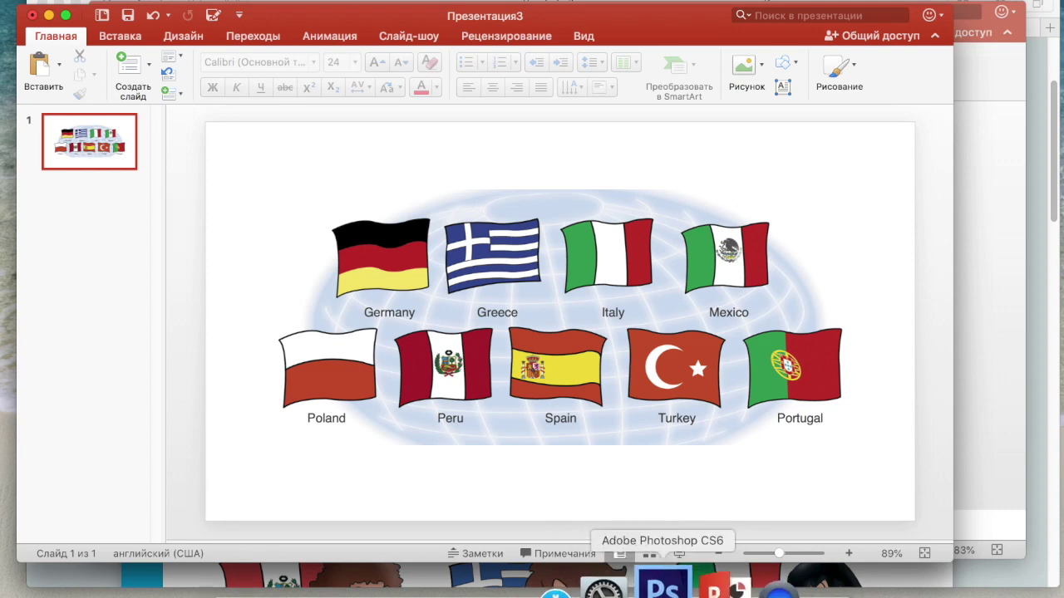
pyautogui.click(667, 583)
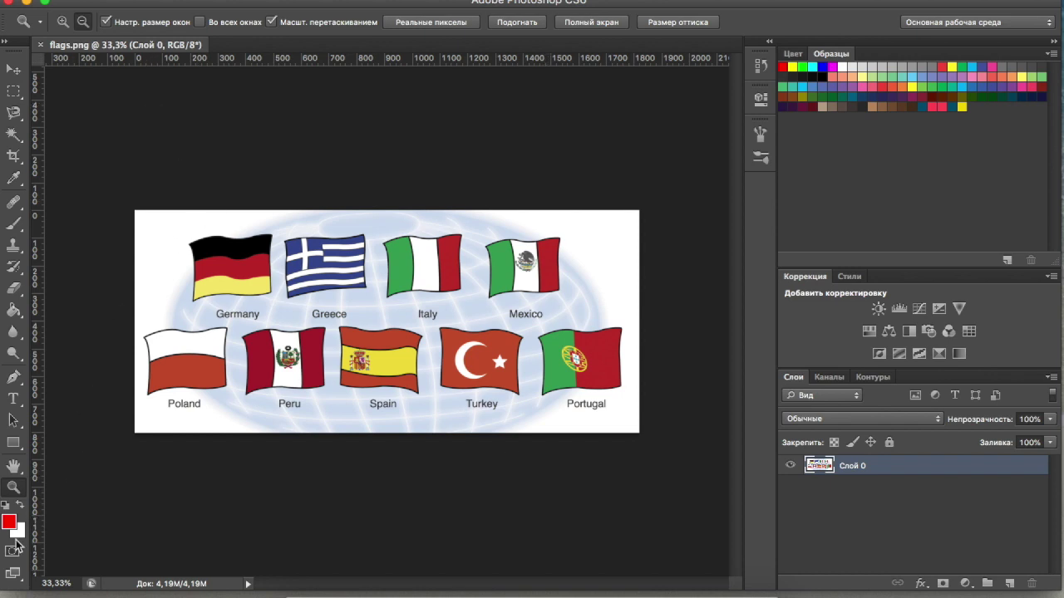
# Zoom into the German flag and trace its four corners with the Magnetic Lasso.
pyautogui.click(62, 21)
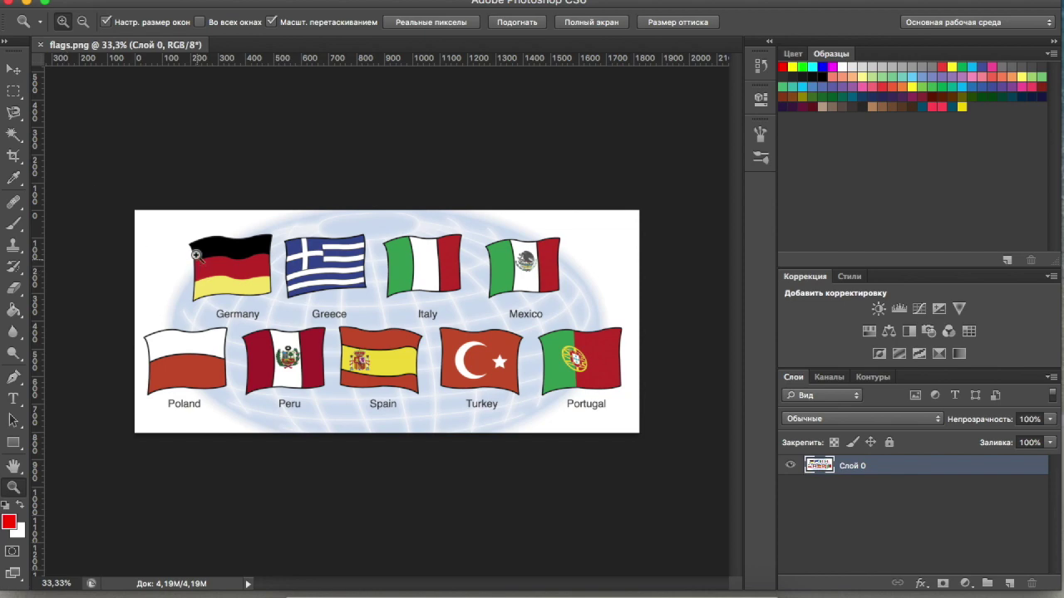
pyautogui.moveTo(166, 243)
pyautogui.mouseDown()
pyautogui.moveTo(274, 314)
pyautogui.moveTo(241, 282)
pyautogui.mouseUp()
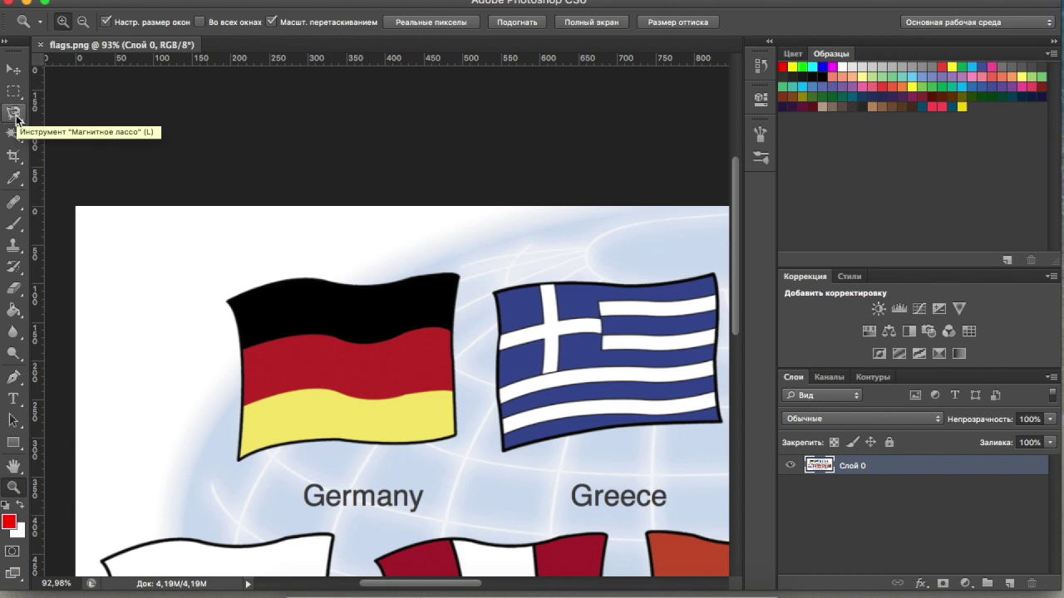
pyautogui.click(12, 115)
pyautogui.click(226, 302)
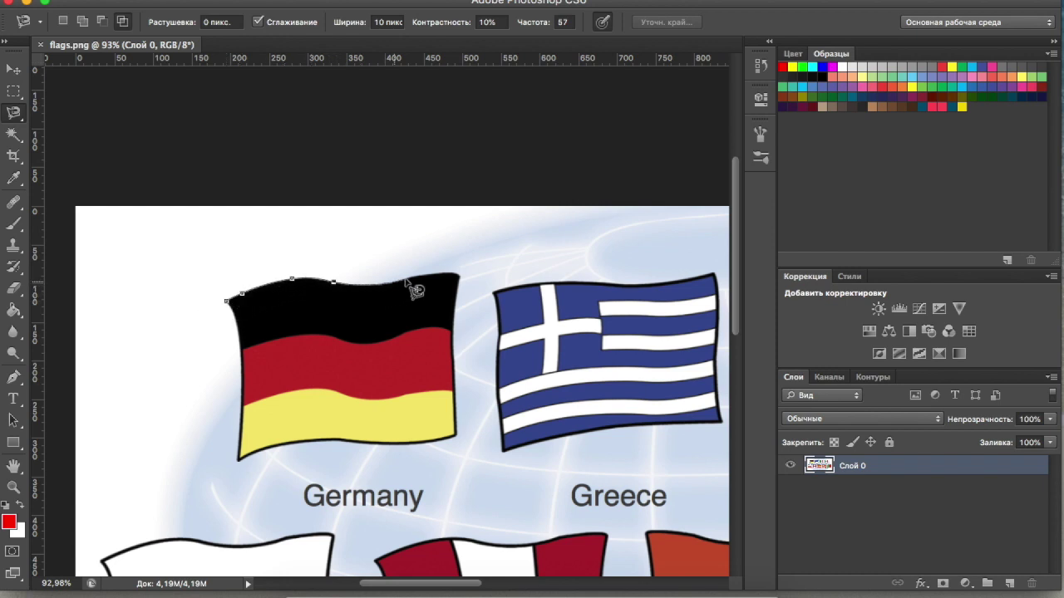
pyautogui.click(462, 277)
pyautogui.click(451, 441)
pyautogui.click(239, 459)
pyautogui.click(226, 300)
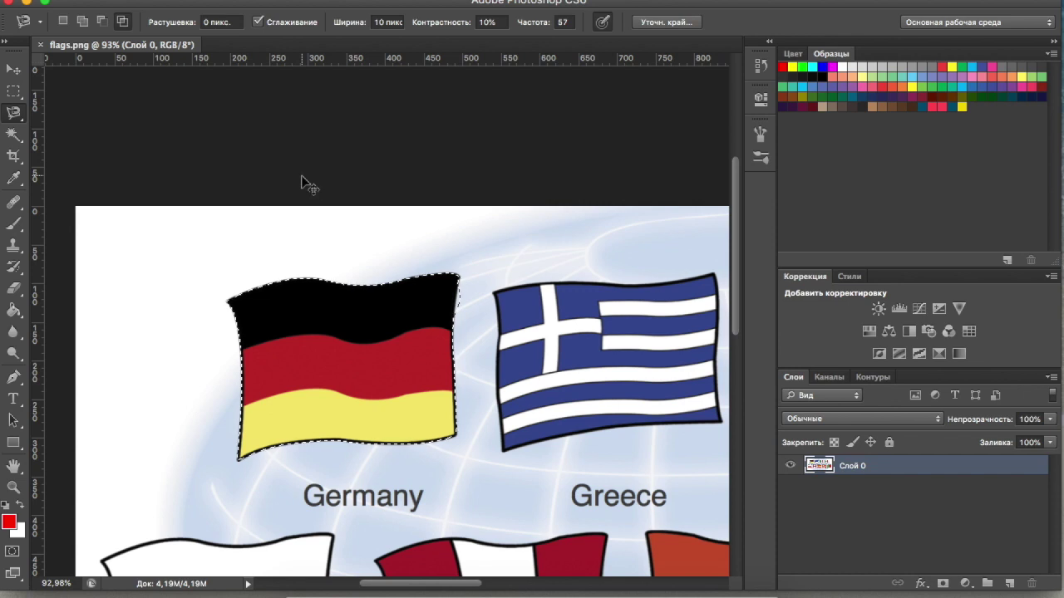
pyautogui.hotkey('ctrl', 'n')
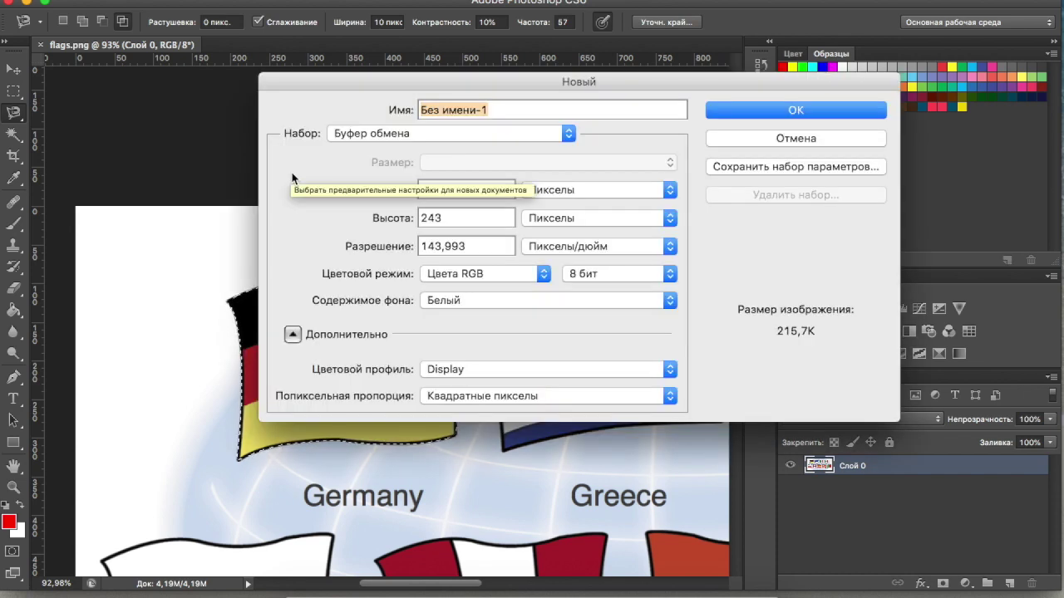
# Create a clipboard-sized Germany document and paste the German flag into it.
pyautogui.write('Germany')
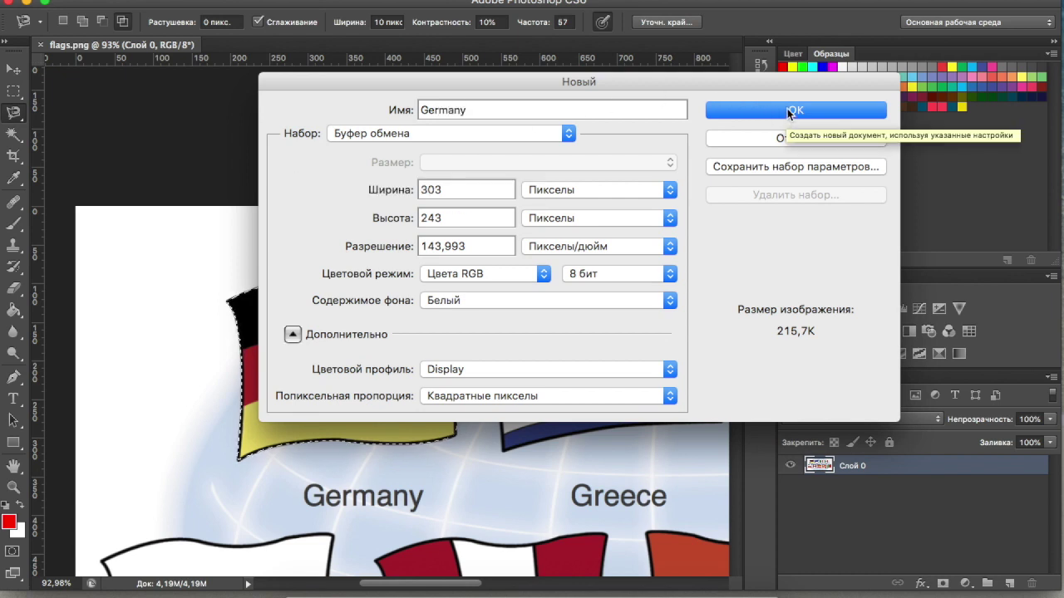
pyautogui.click(765, 111)
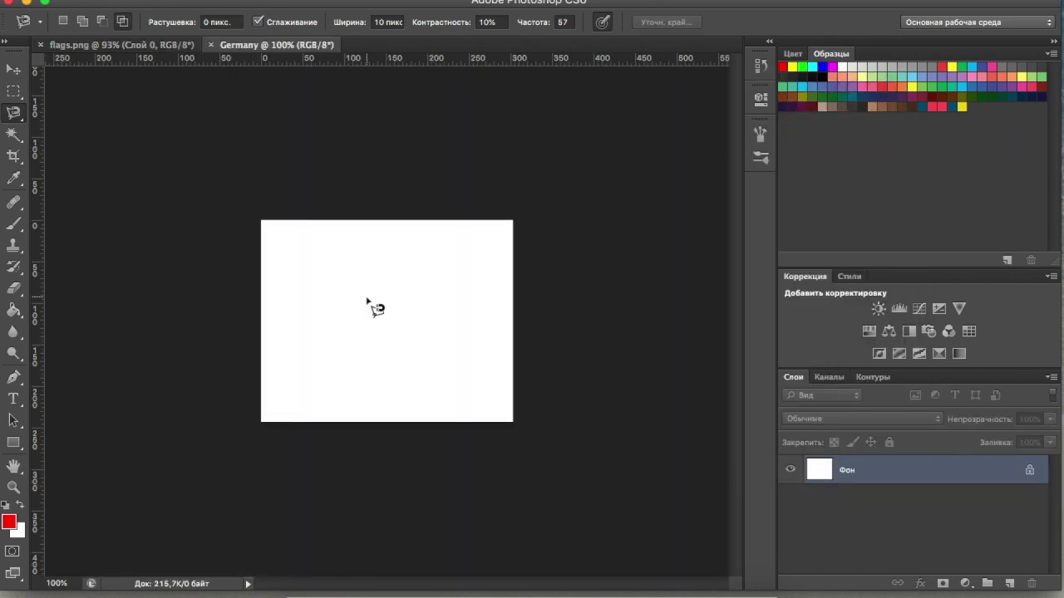
pyautogui.hotkey('ctrl', 'v')
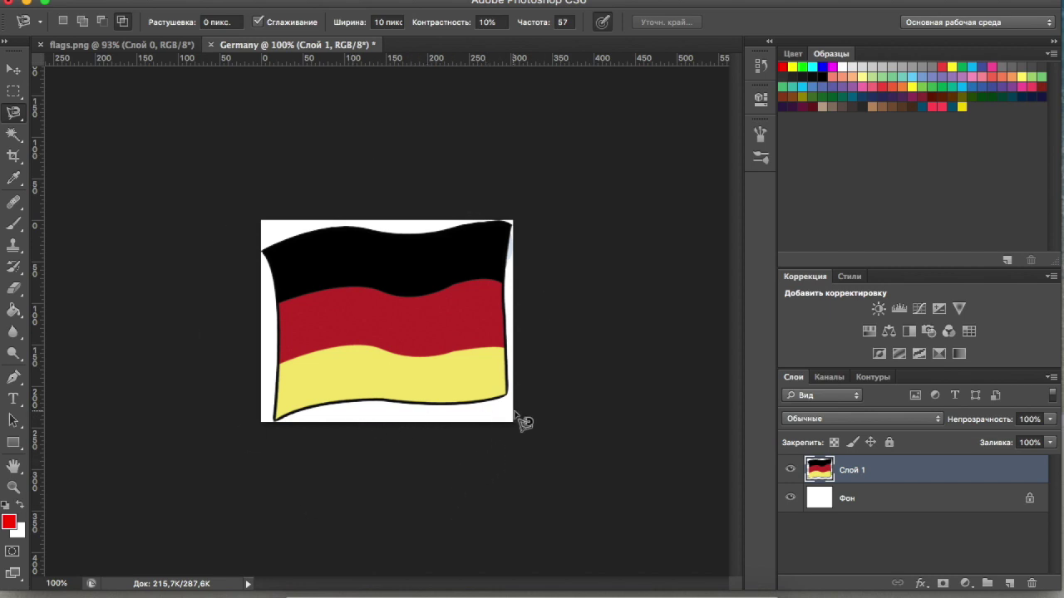
# Hide the Фон layer so the flag on Слой 1 sits on transparency.
pyautogui.click(790, 499)
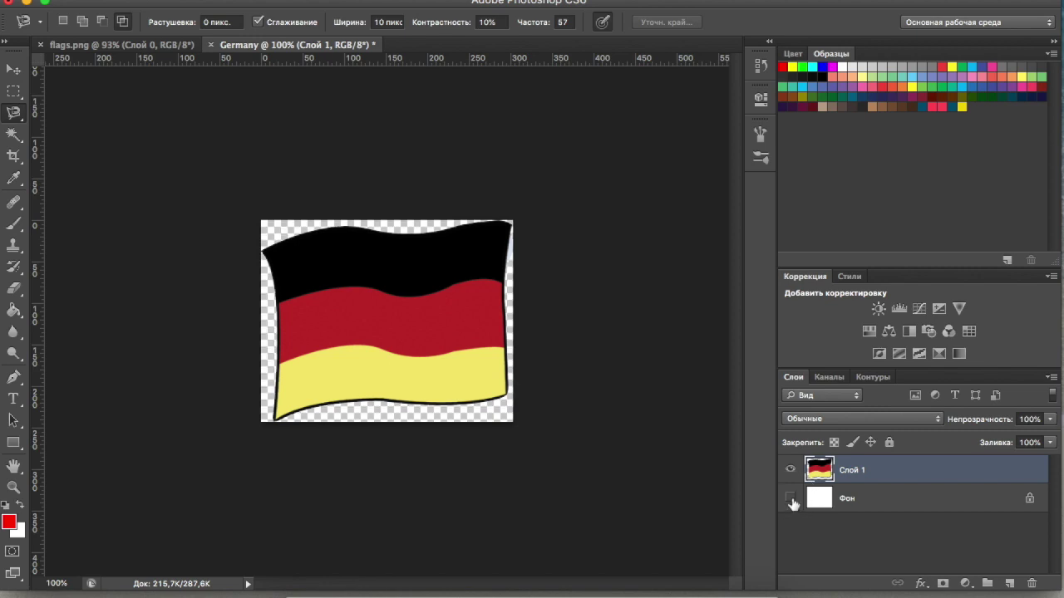
pyautogui.click(790, 499)
pyautogui.click(790, 500)
pyautogui.click(141, 0)
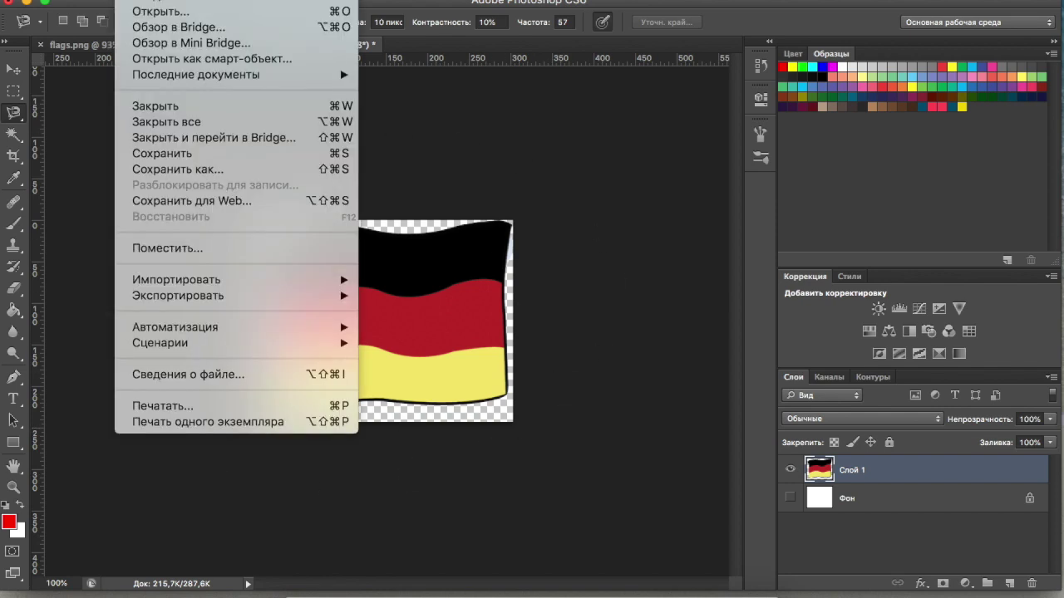
# Begin saving the flag as PNG, then cancel and minimize Photoshop.
pyautogui.click(198, 170)
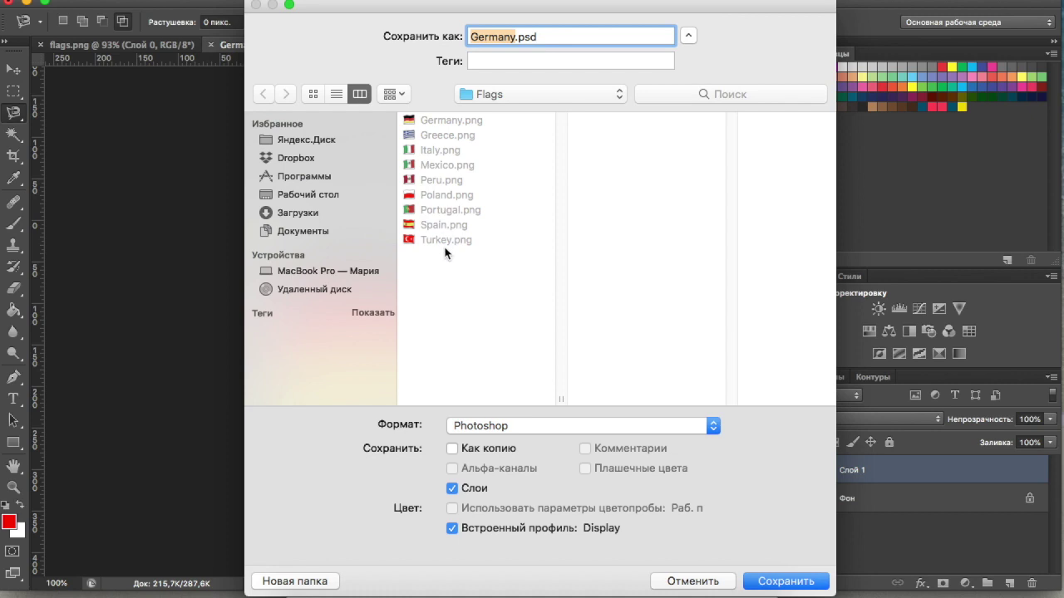
pyautogui.click(712, 427)
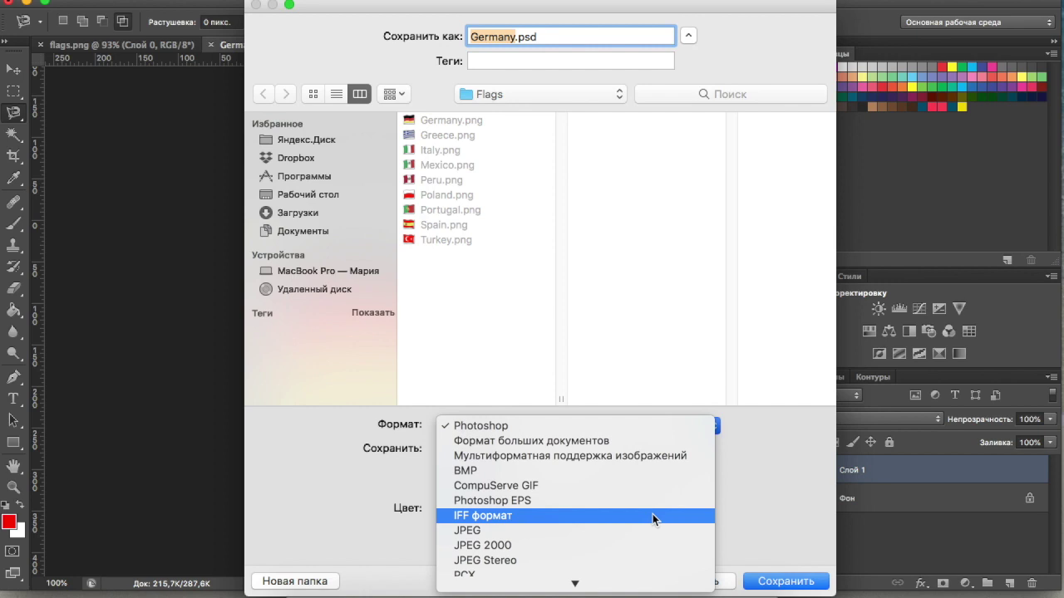
pyautogui.scroll(-2, 652, 516)
pyautogui.scroll(-8, 653, 517)
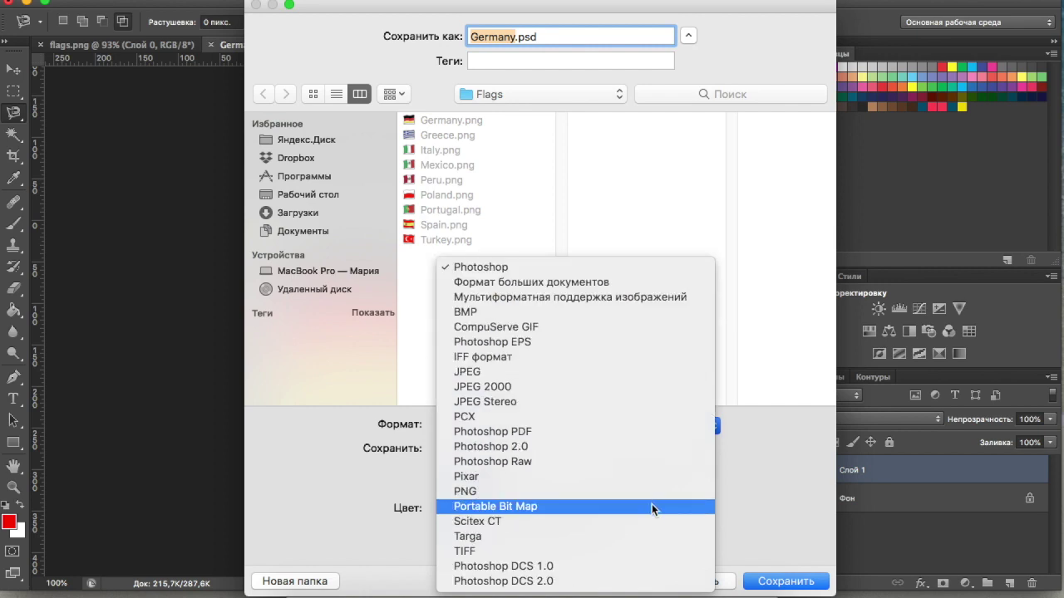
pyautogui.click(650, 497)
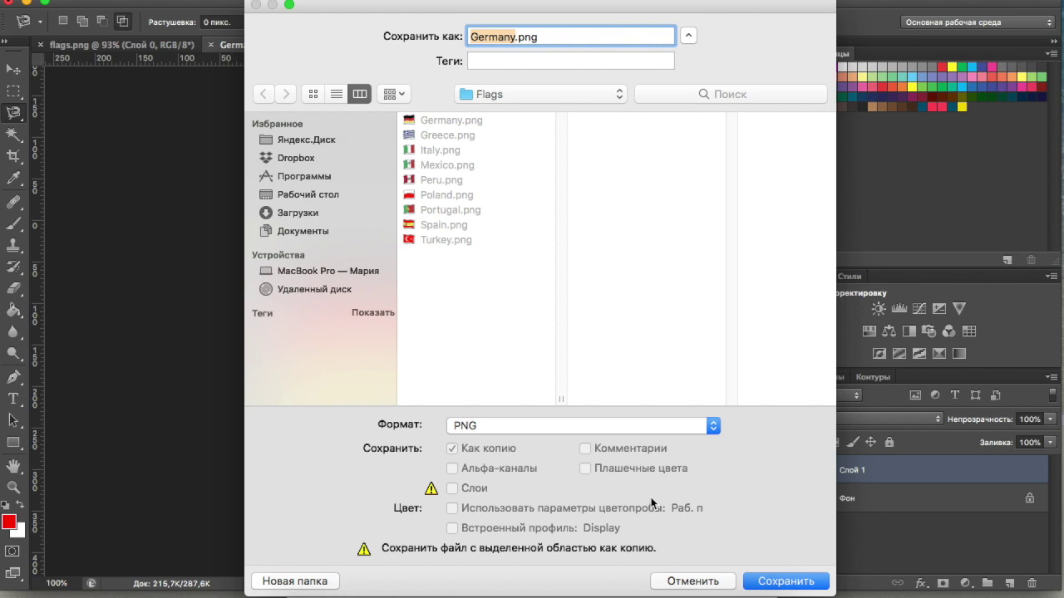
pyautogui.click(794, 585)
pyautogui.click(720, 582)
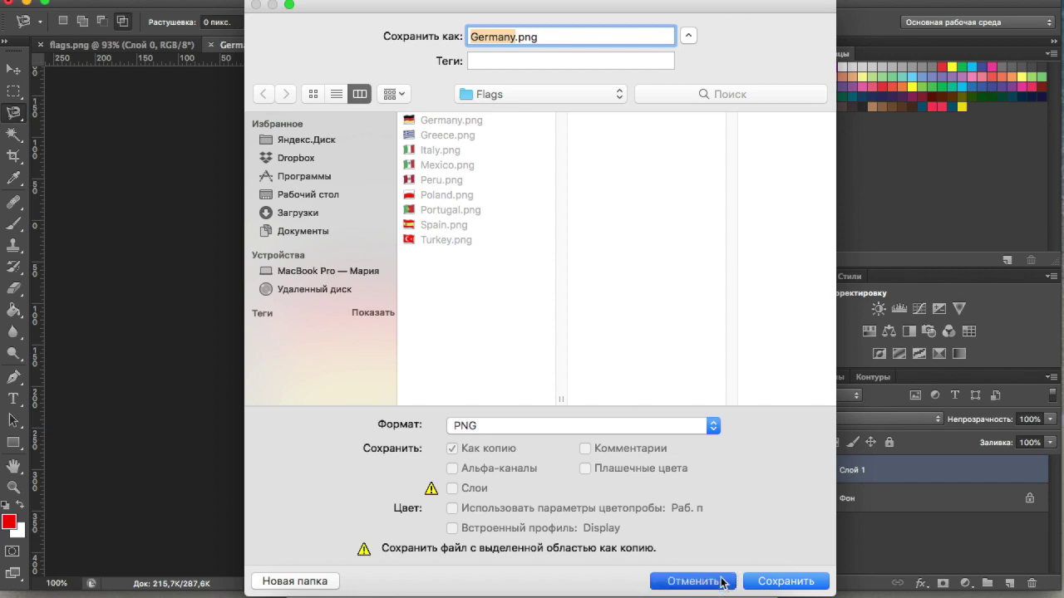
pyautogui.click(26, 4)
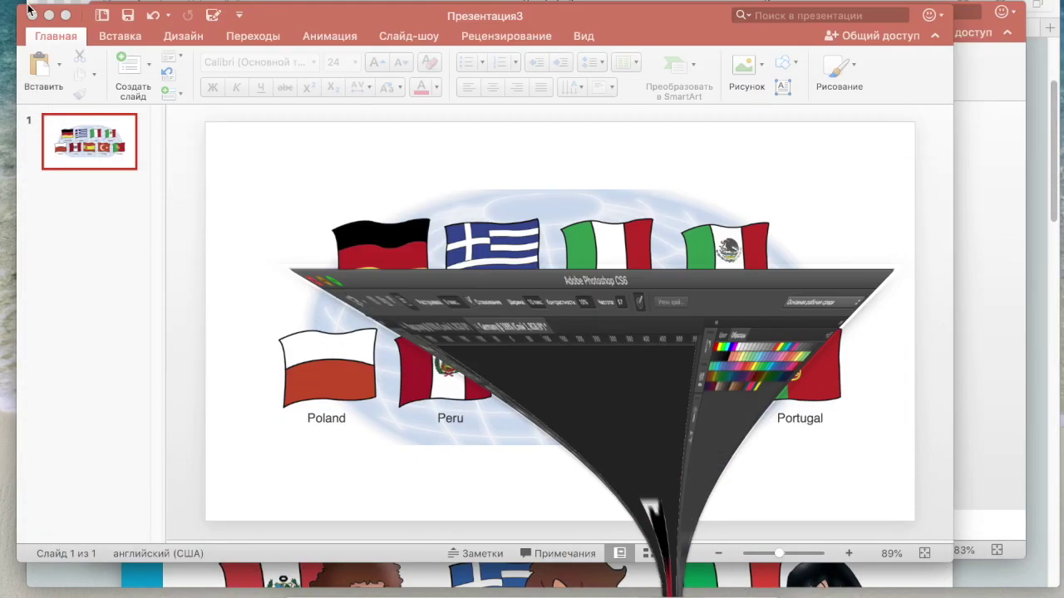
# Delete the combined flags picture and insert all nine flag PNGs from the Flags folder.
pyautogui.click(548, 288)
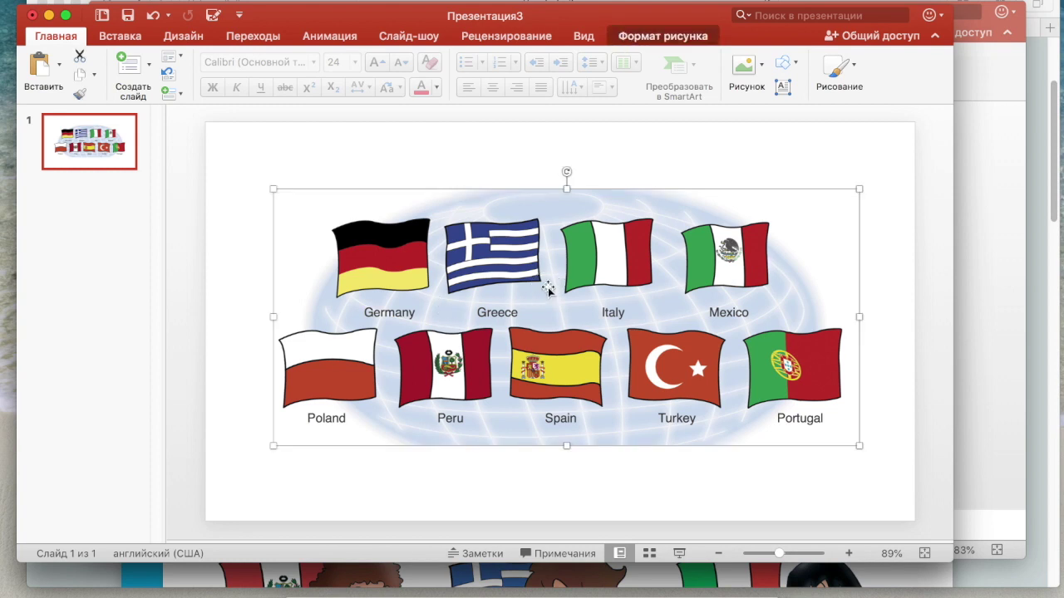
pyautogui.press('Delete')
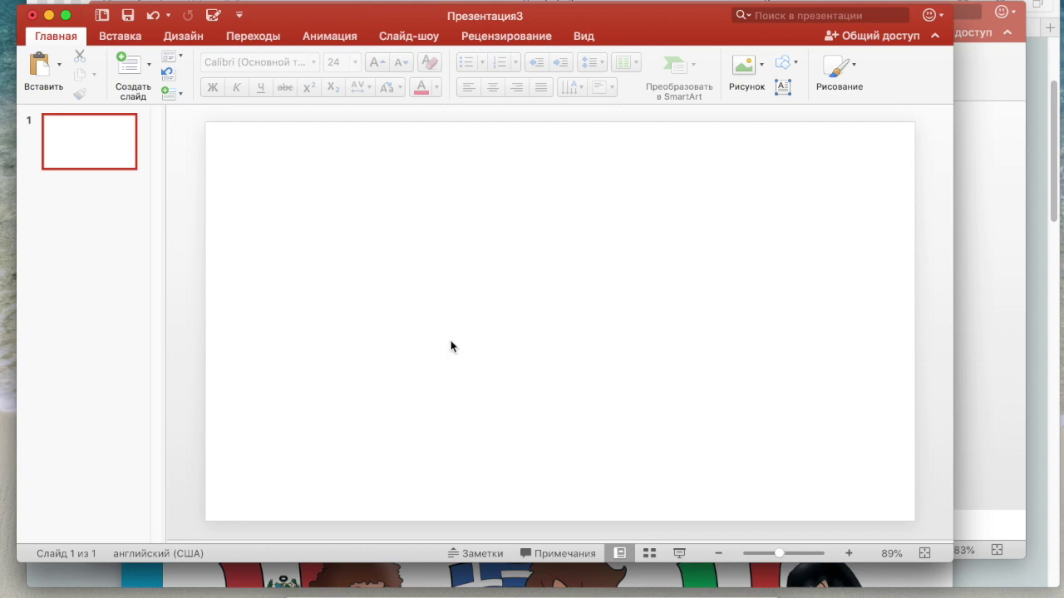
pyautogui.click(124, 37)
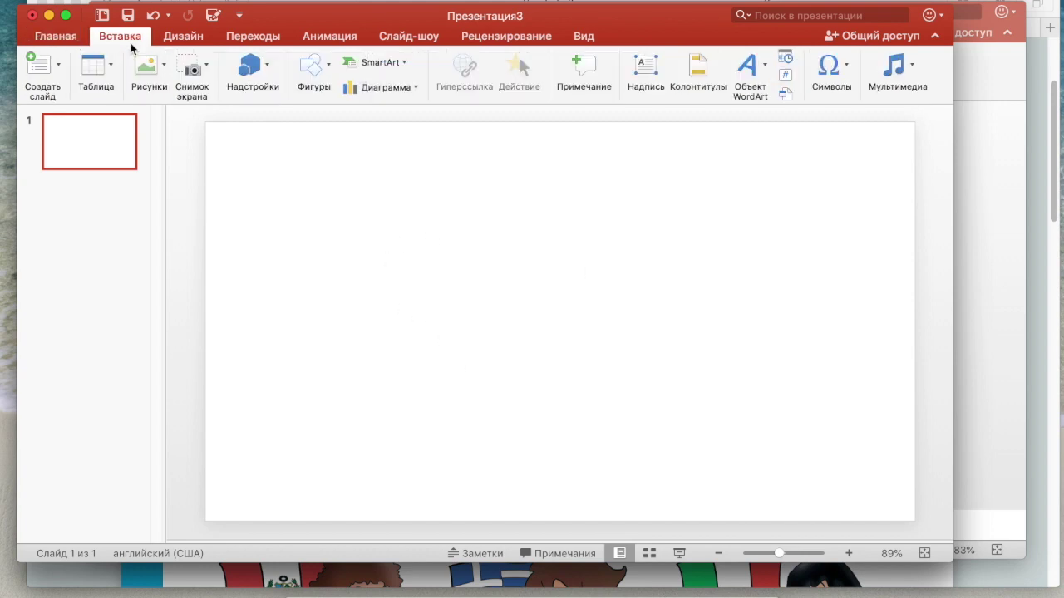
pyautogui.click(146, 66)
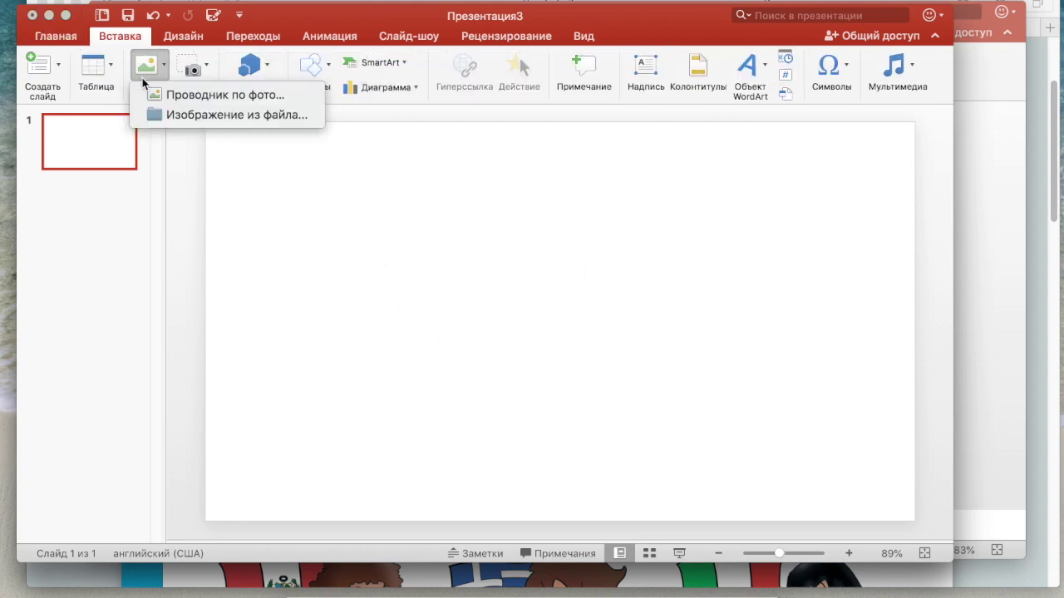
pyautogui.click(167, 116)
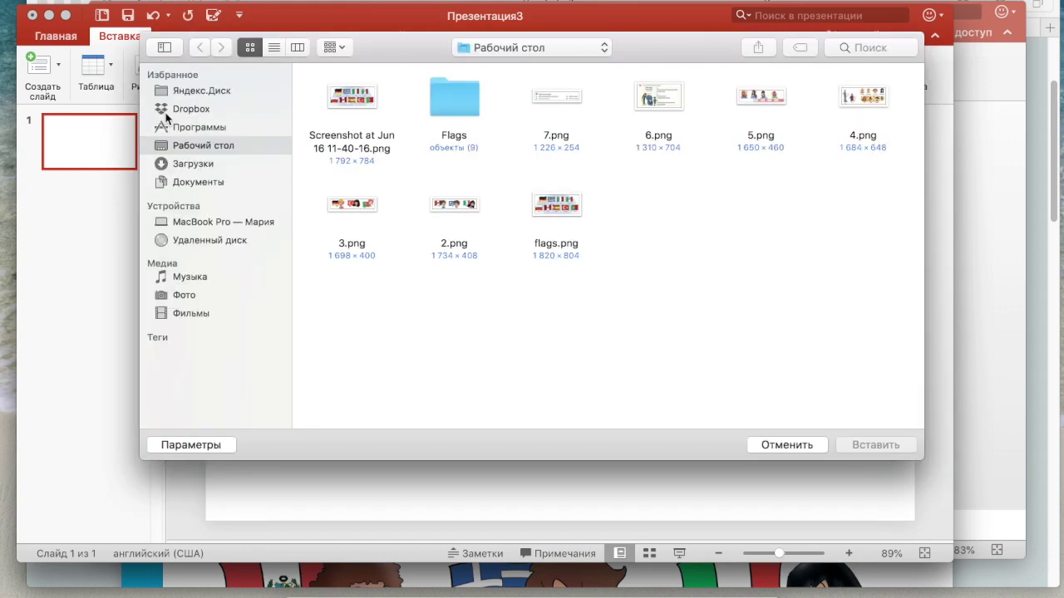
pyautogui.doubleClick(453, 99)
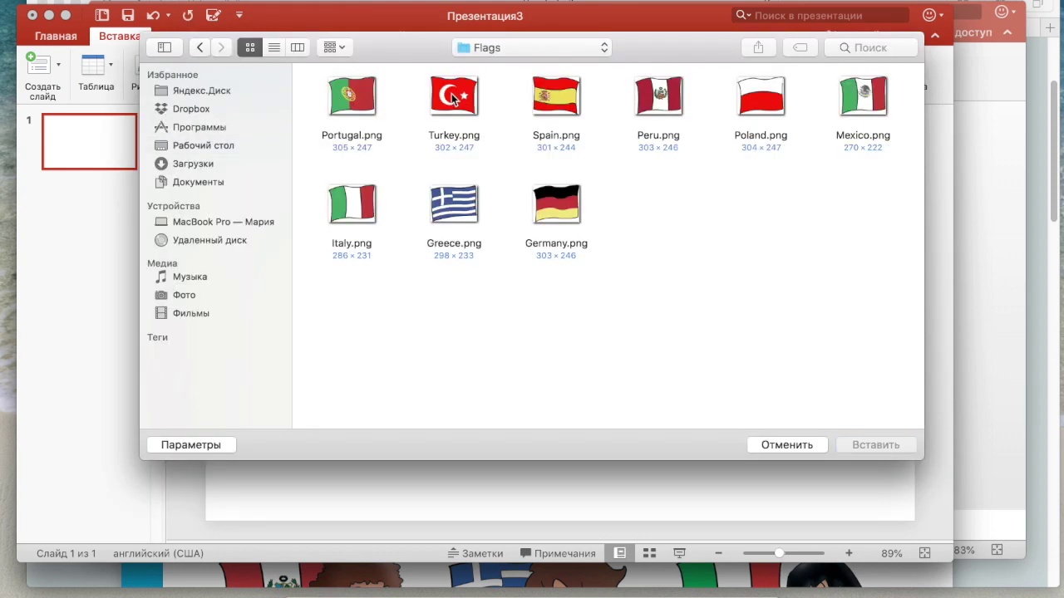
pyautogui.moveTo(315, 101)
pyautogui.mouseDown()
pyautogui.moveTo(385, 294)
pyautogui.moveTo(898, 261)
pyautogui.moveTo(904, 273)
pyautogui.mouseUp()
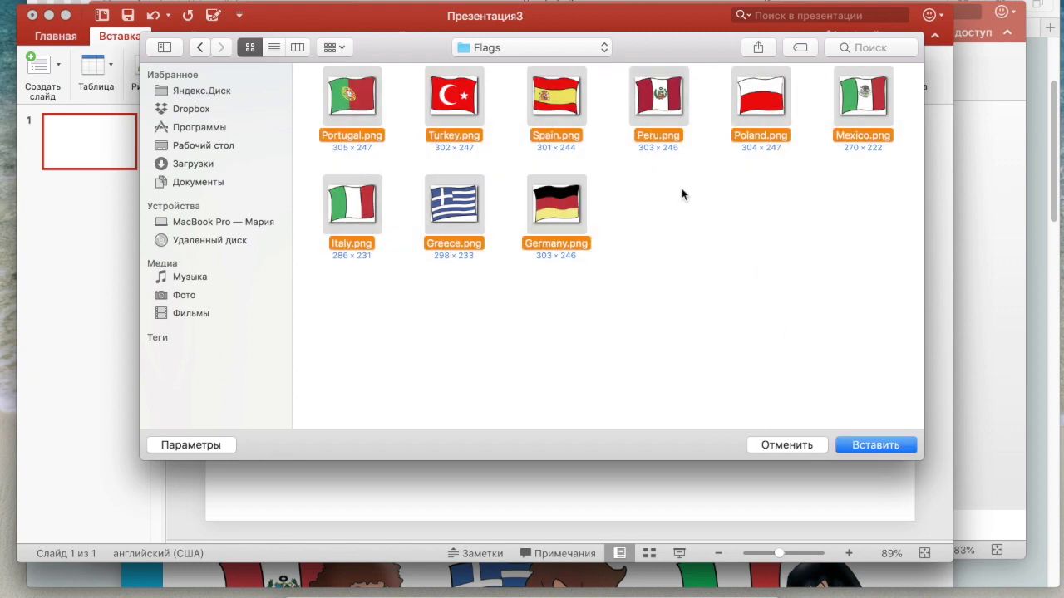
pyautogui.click(890, 447)
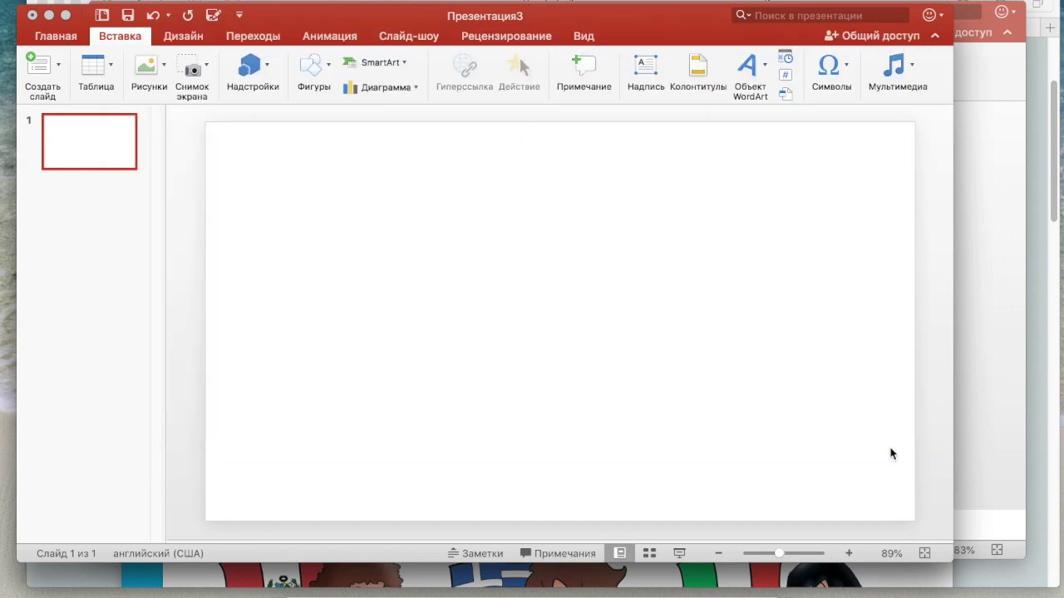
pyautogui.click(832, 443)
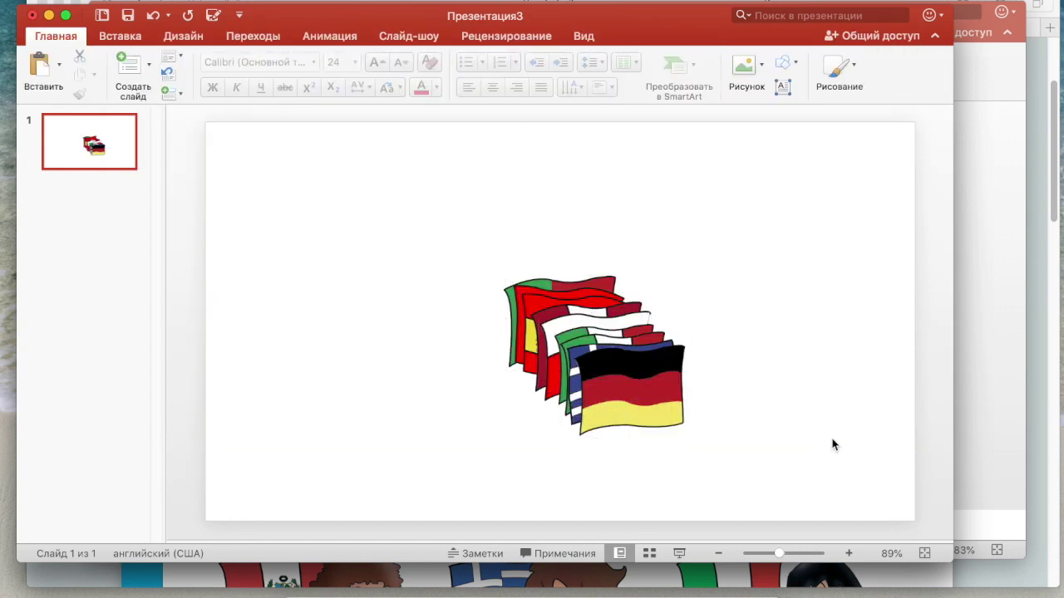
# Pull the flags out of the stack into rough rows: Germany, Spain, Turkey, Greece; Italy, Poland, Portugal, Peru, Mexico.
pyautogui.moveTo(665, 420); pyautogui.dragTo(339, 288)
pyautogui.moveTo(605, 395); pyautogui.dragTo(758, 293)
pyautogui.moveTo(630, 368)
pyautogui.mouseDown()
pyautogui.moveTo(349, 379)
pyautogui.moveTo(325, 397)
pyautogui.moveTo(326, 379)
pyautogui.mouseUp()
pyautogui.moveTo(592, 375)
pyautogui.mouseDown()
pyautogui.moveTo(789, 399)
pyautogui.moveTo(430, 394)
pyautogui.mouseUp()
pyautogui.moveTo(586, 357); pyautogui.dragTo(659, 426)
pyautogui.moveTo(565, 330); pyautogui.dragTo(441, 232)
pyautogui.moveTo(536, 297)
pyautogui.mouseDown()
pyautogui.moveTo(652, 250)
pyautogui.moveTo(652, 235)
pyautogui.mouseUp()
pyautogui.moveTo(591, 321); pyautogui.dragTo(656, 303)
pyautogui.moveTo(758, 279); pyautogui.dragTo(758, 219)
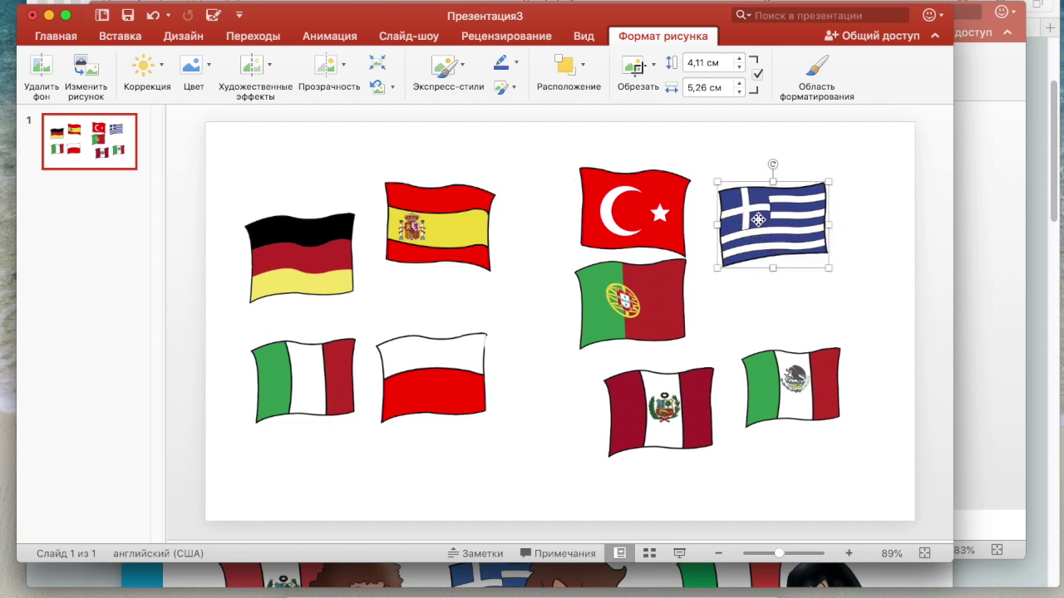
pyautogui.moveTo(632, 307); pyautogui.dragTo(578, 376)
pyautogui.moveTo(796, 375); pyautogui.dragTo(816, 295)
pyautogui.moveTo(703, 414); pyautogui.dragTo(743, 383)
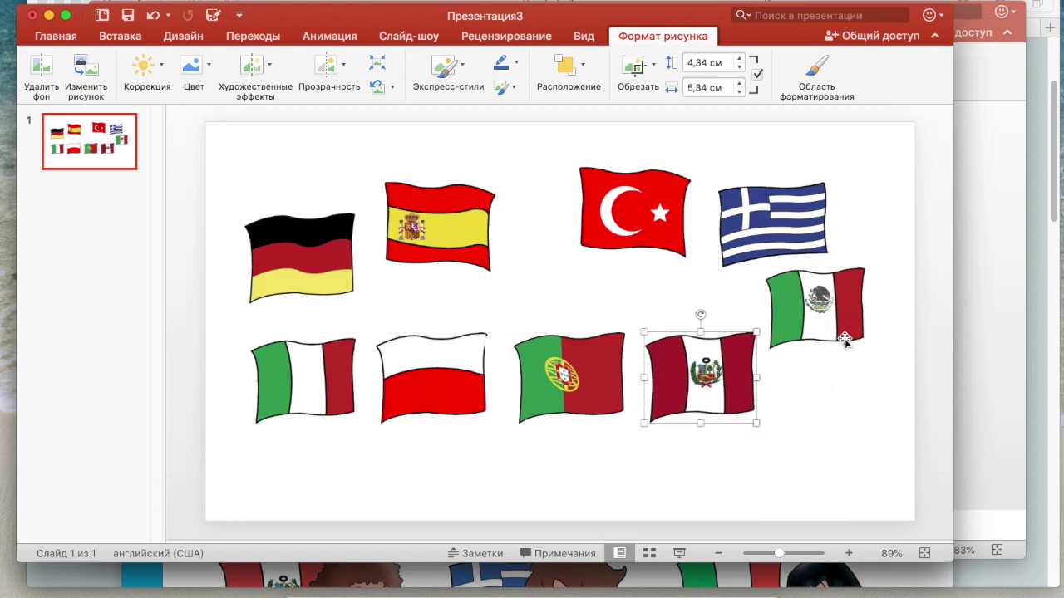
pyautogui.moveTo(851, 353); pyautogui.dragTo(864, 417)
# Nudge each flag so the four-flag top row and five-flag bottom row line up evenly.
pyautogui.moveTo(663, 223); pyautogui.dragTo(676, 272)
pyautogui.moveTo(770, 225); pyautogui.dragTo(790, 264)
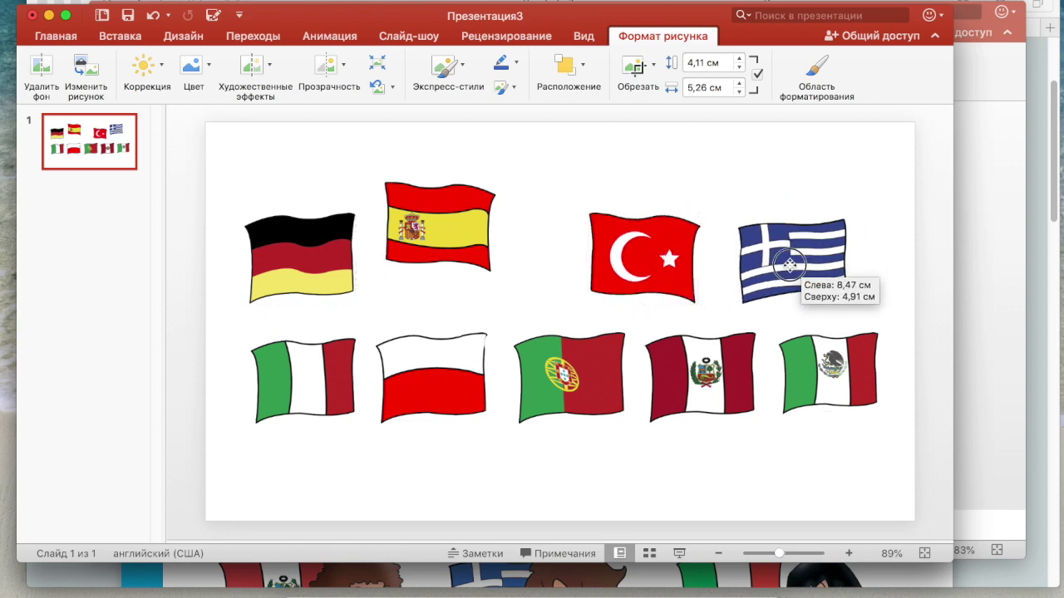
pyautogui.moveTo(459, 214); pyautogui.dragTo(491, 244)
pyautogui.moveTo(786, 280); pyautogui.dragTo(783, 273)
pyautogui.moveTo(316, 263); pyautogui.dragTo(337, 261)
pyautogui.moveTo(343, 368); pyautogui.dragTo(344, 399)
pyautogui.moveTo(434, 377); pyautogui.dragTo(435, 406)
pyautogui.moveTo(532, 387); pyautogui.dragTo(536, 420)
pyautogui.moveTo(432, 413); pyautogui.dragTo(435, 410)
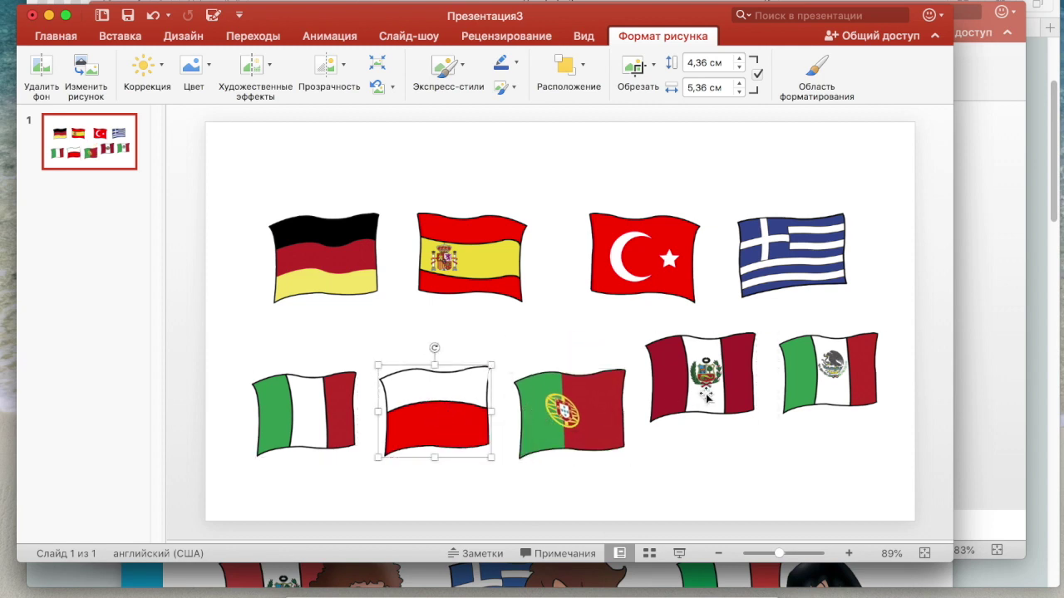
pyautogui.moveTo(706, 398); pyautogui.dragTo(707, 429)
pyautogui.moveTo(597, 416); pyautogui.dragTo(597, 410)
pyautogui.moveTo(805, 382); pyautogui.dragTo(803, 413)
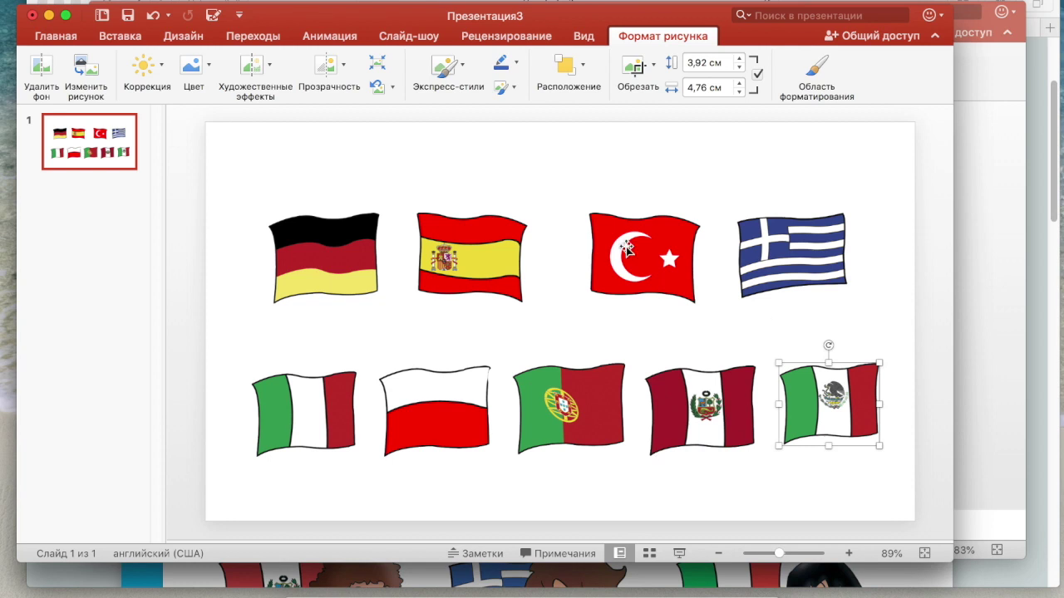
pyautogui.click(788, 331)
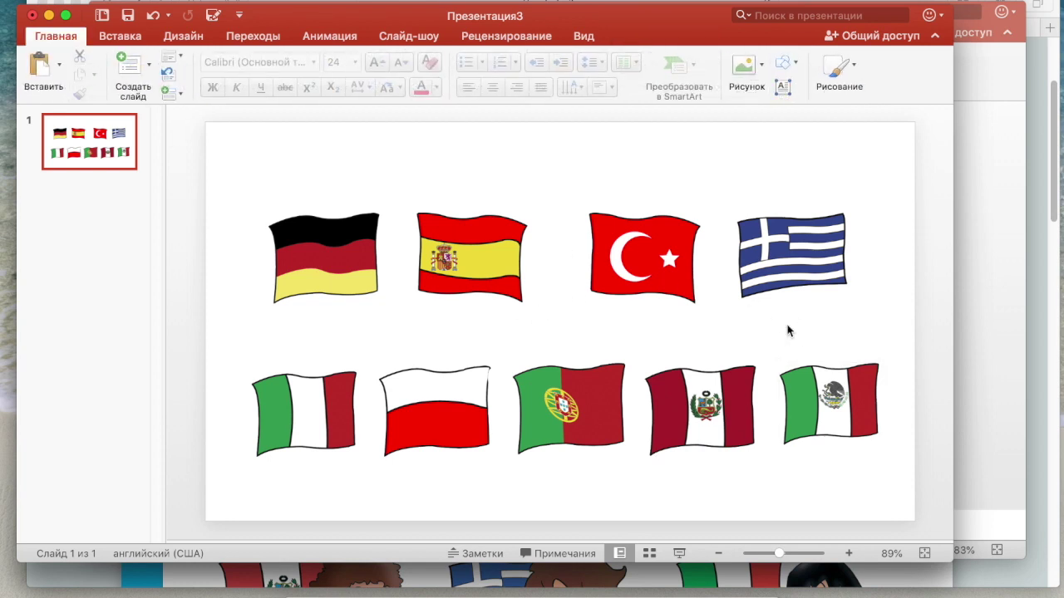
# Draw a small rectangle beneath the German flag, above the Italian flag.
pyautogui.click(806, 398)
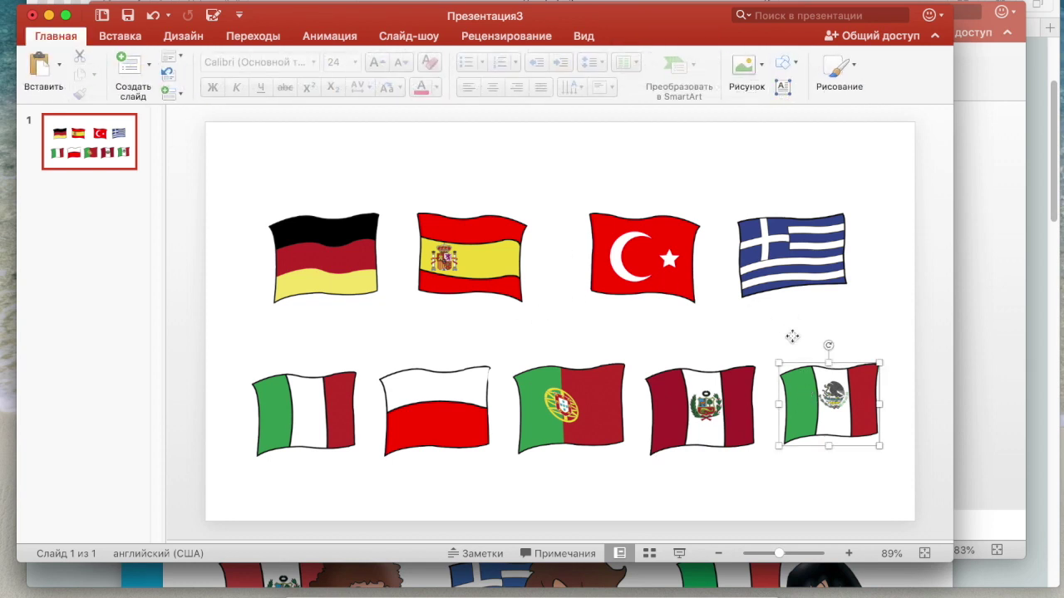
pyautogui.click(790, 323)
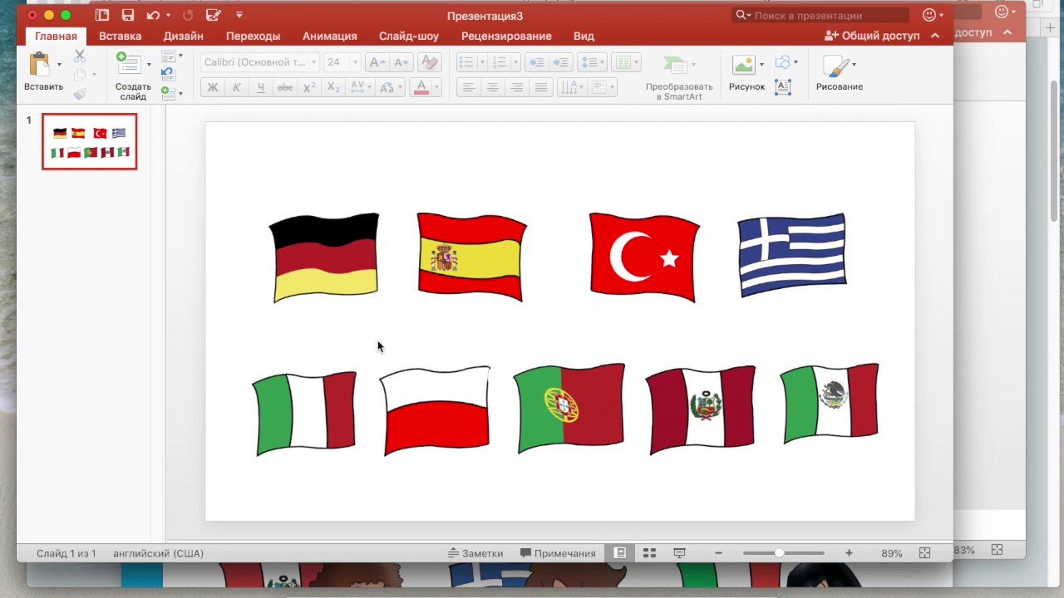
pyautogui.click(133, 38)
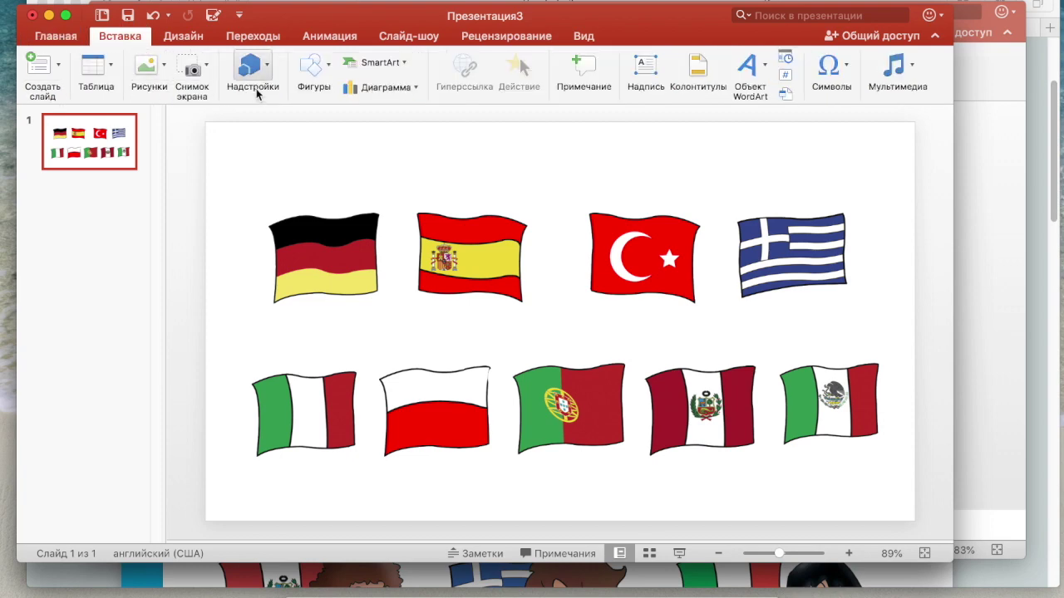
pyautogui.click(312, 66)
pyautogui.click(310, 117)
pyautogui.moveTo(260, 313); pyautogui.dragTo(383, 347)
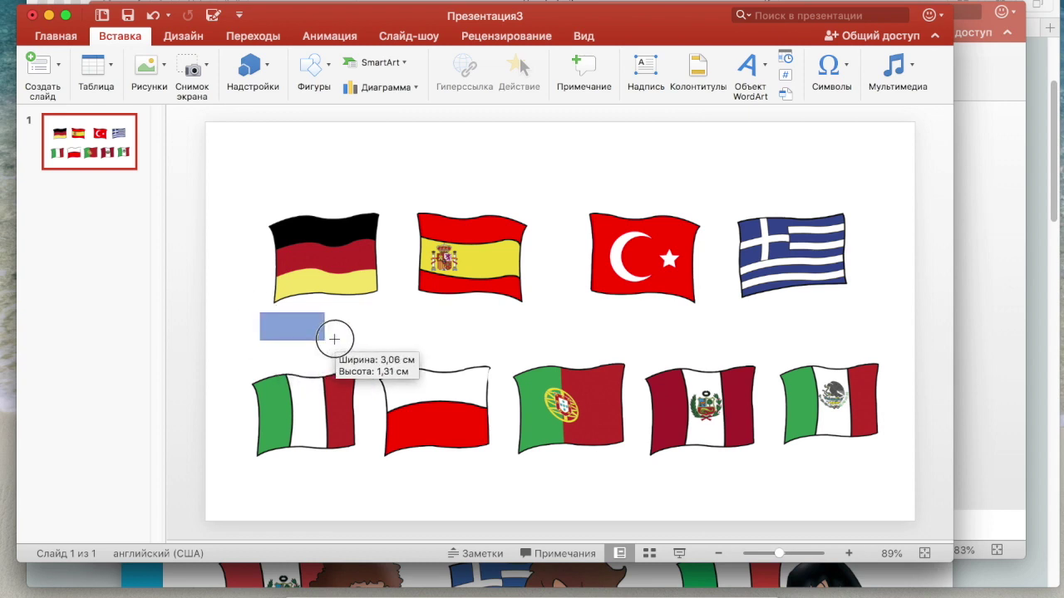
pyautogui.moveTo(383, 346); pyautogui.dragTo(383, 347)
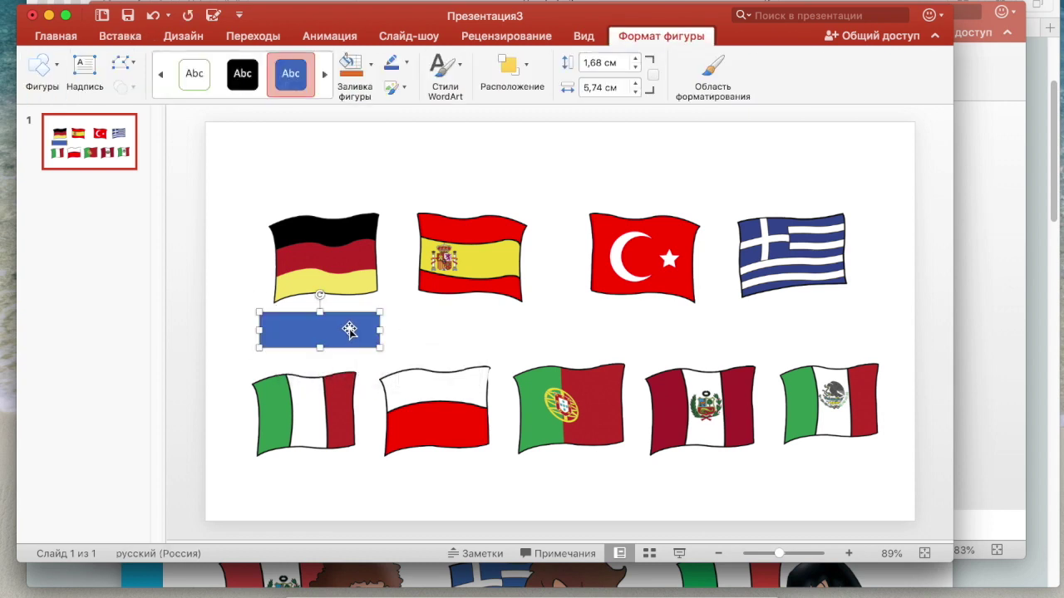
pyautogui.moveTo(350, 330); pyautogui.dragTo(354, 332)
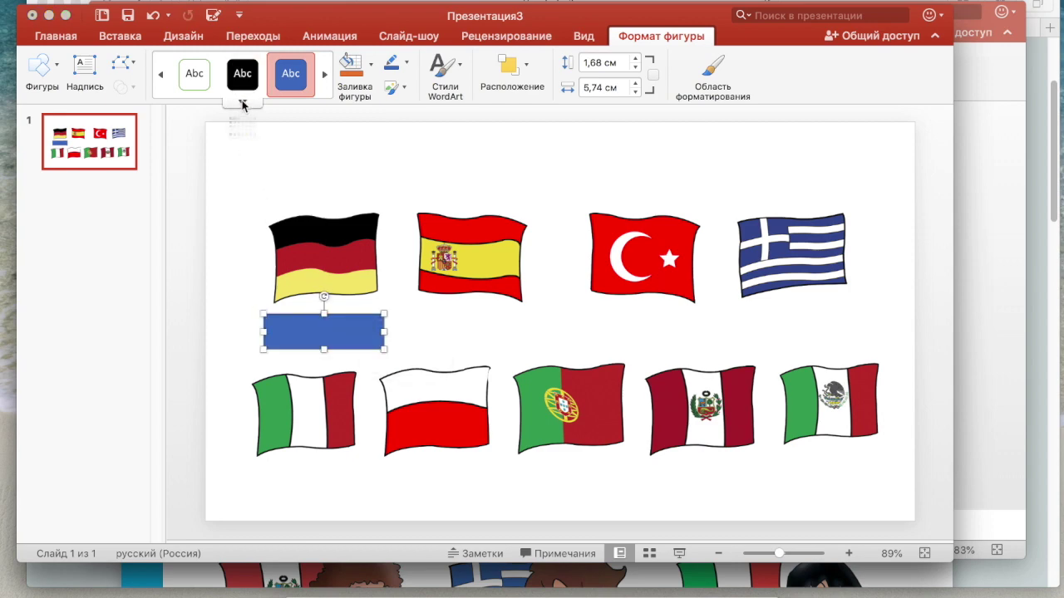
# Restyle the rectangle with a white fill and black outline.
pyautogui.click(242, 102)
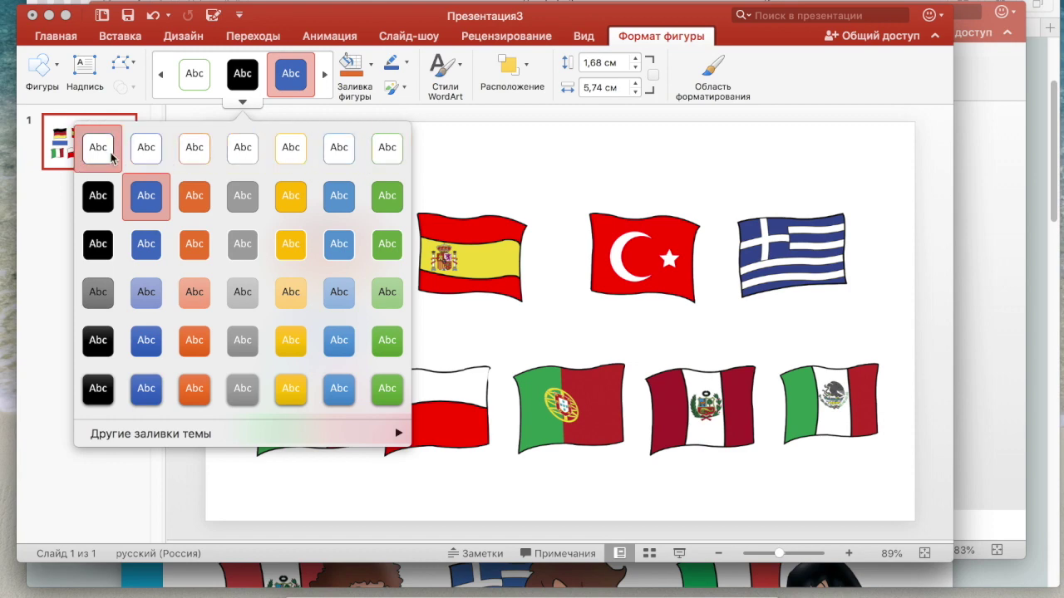
pyautogui.click(98, 150)
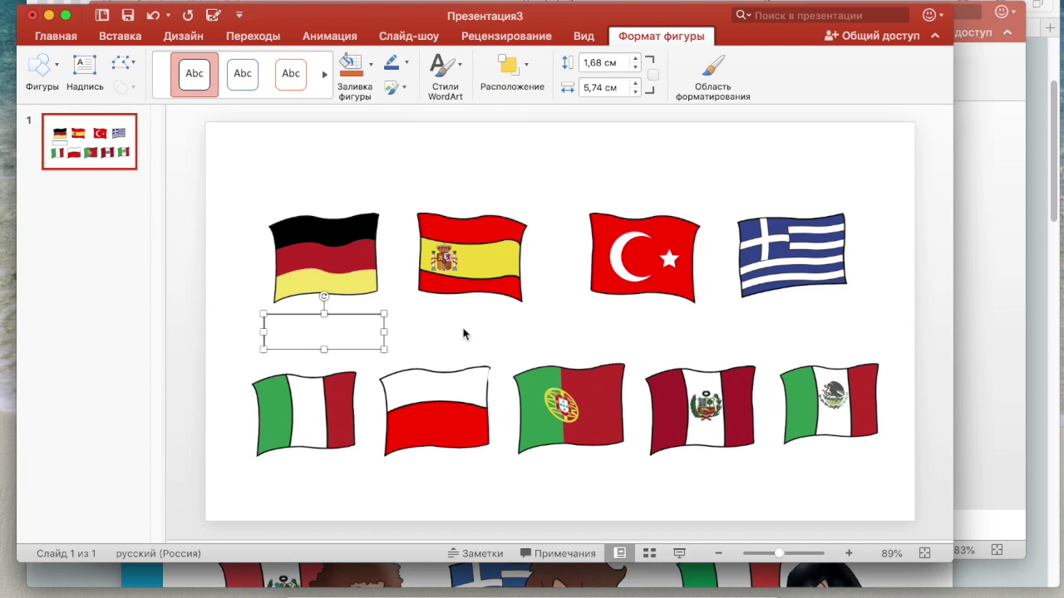
pyautogui.rightClick(370, 336)
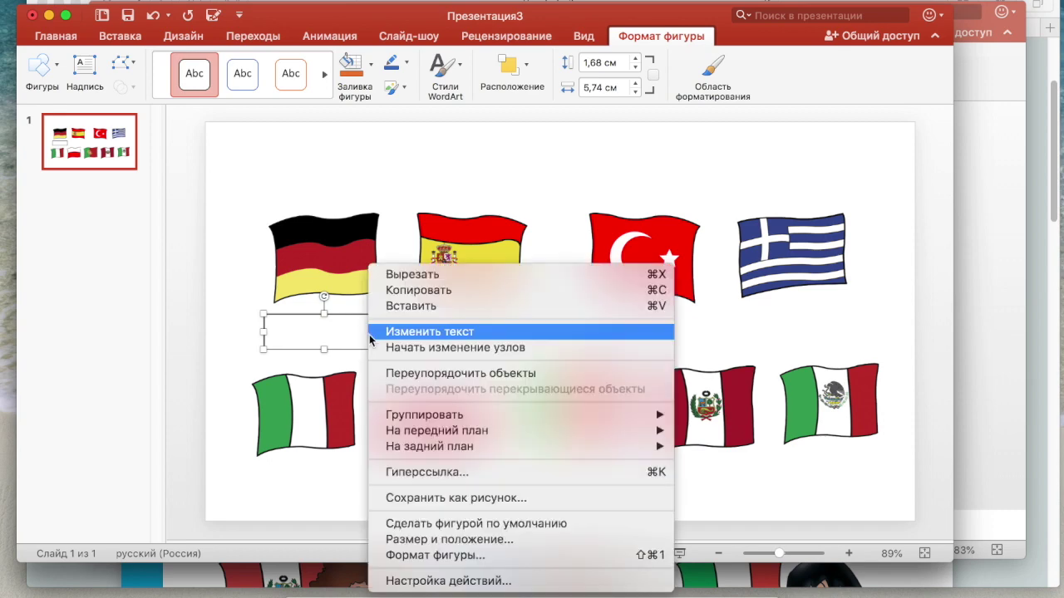
# Copy the label box, paste several copies, and move them under the Greek, Turkish and other flags.
pyautogui.click(390, 290)
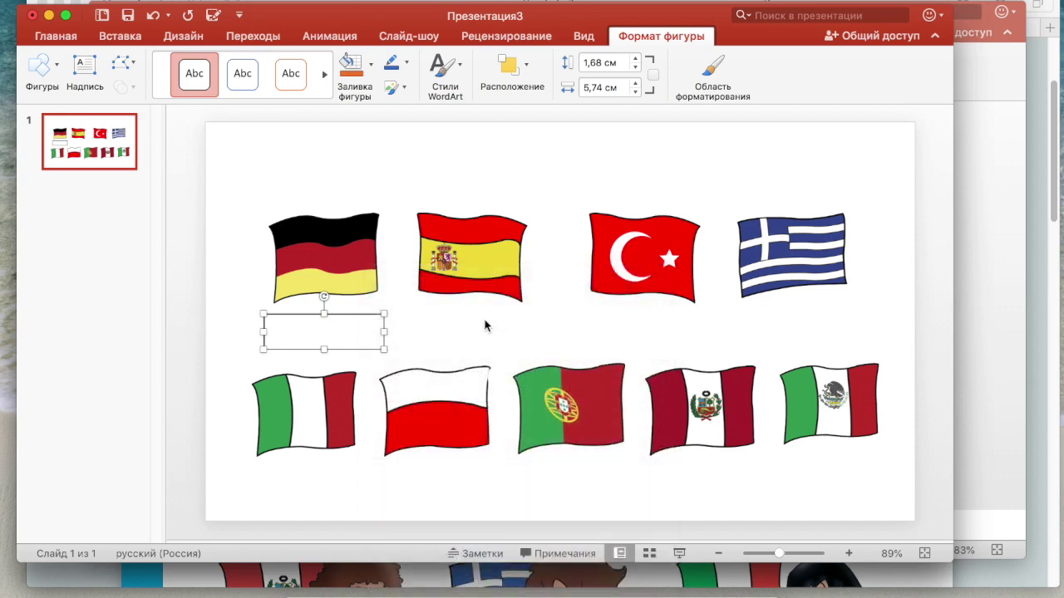
pyautogui.hotkey('ctrl', 'v')
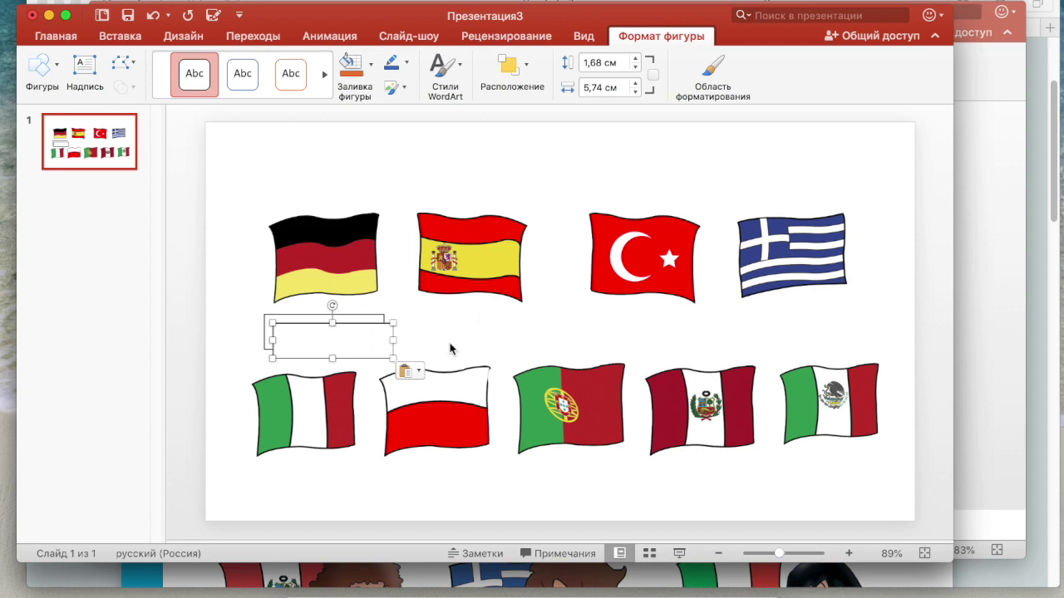
pyautogui.press('super+v')
pyautogui.press('super+v')
pyautogui.press('super+v')
pyautogui.press('super+v')
pyautogui.press('super+v')
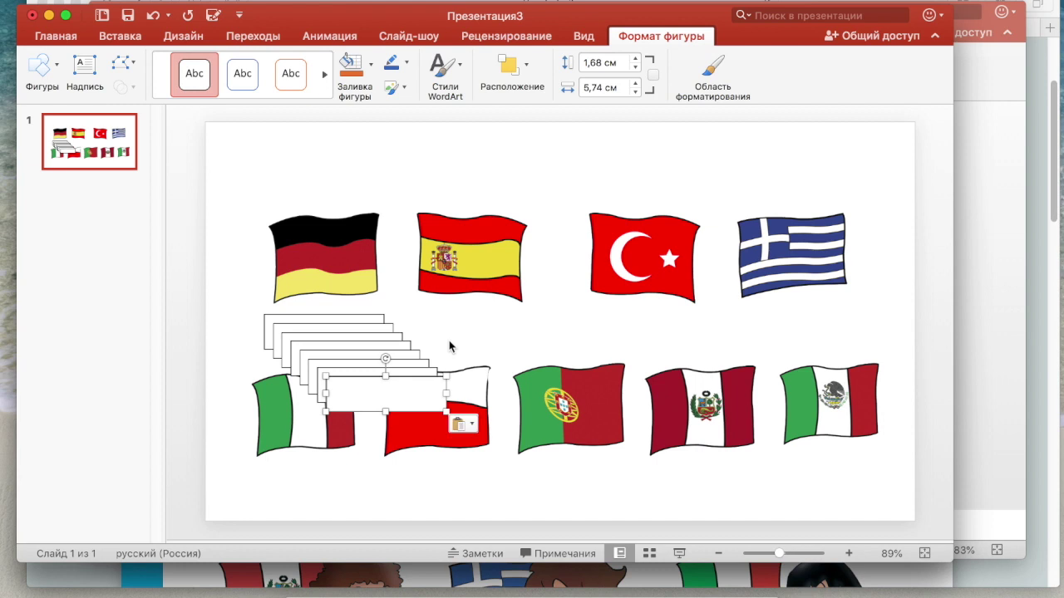
pyautogui.press('super+v')
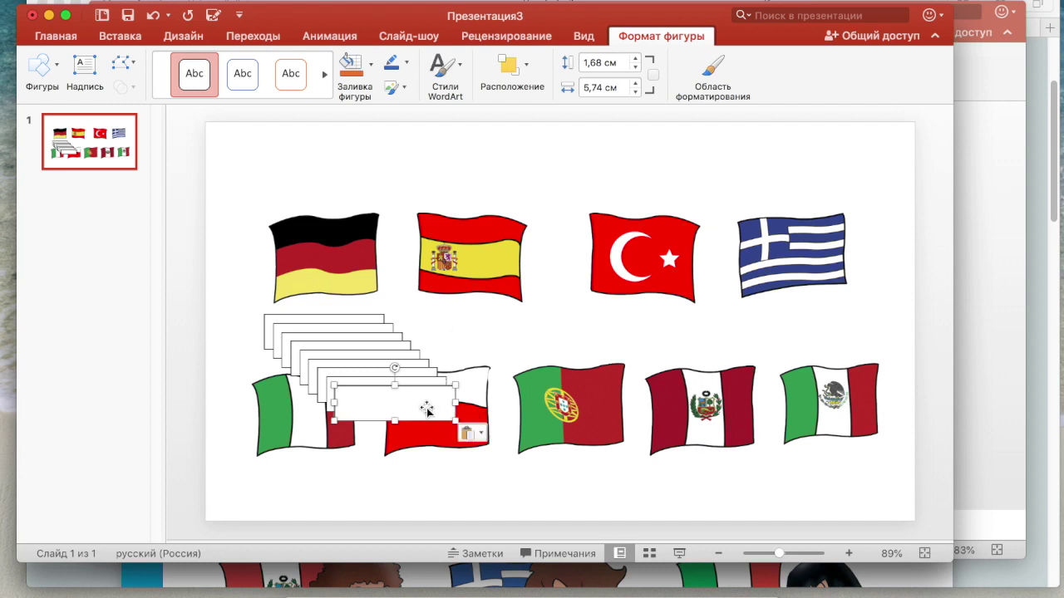
pyautogui.moveTo(428, 407); pyautogui.dragTo(823, 331)
pyautogui.moveTo(368, 411)
pyautogui.mouseDown()
pyautogui.moveTo(633, 349)
pyautogui.moveTo(634, 340)
pyautogui.mouseUp()
pyautogui.moveTo(425, 388)
pyautogui.mouseDown()
pyautogui.moveTo(444, 387)
pyautogui.moveTo(499, 340)
pyautogui.moveTo(852, 494)
pyautogui.mouseUp()
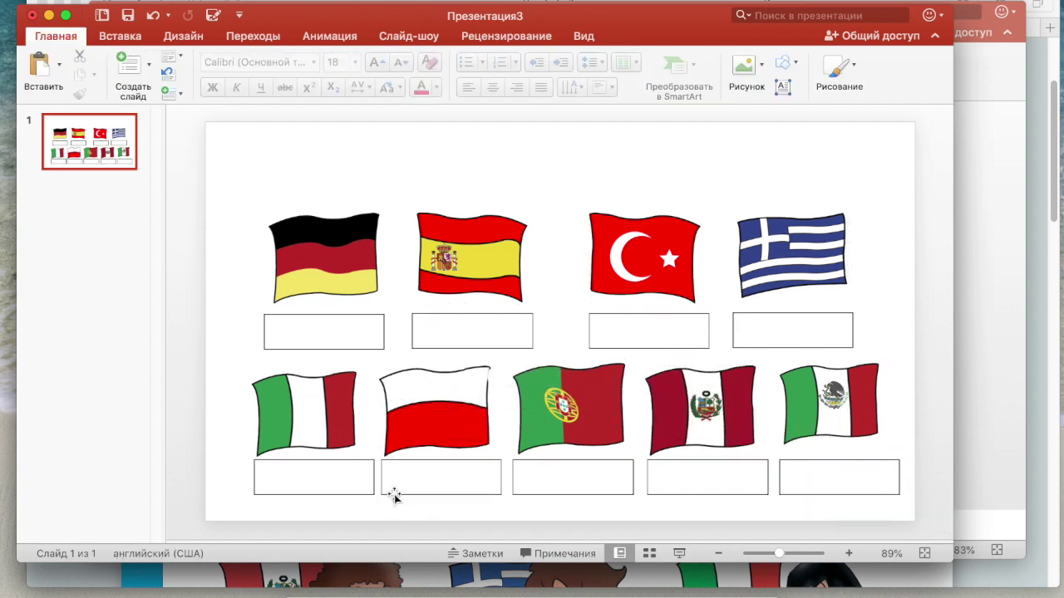
# Type 'Germany' into the label box under the German flag.
pyautogui.click(321, 332)
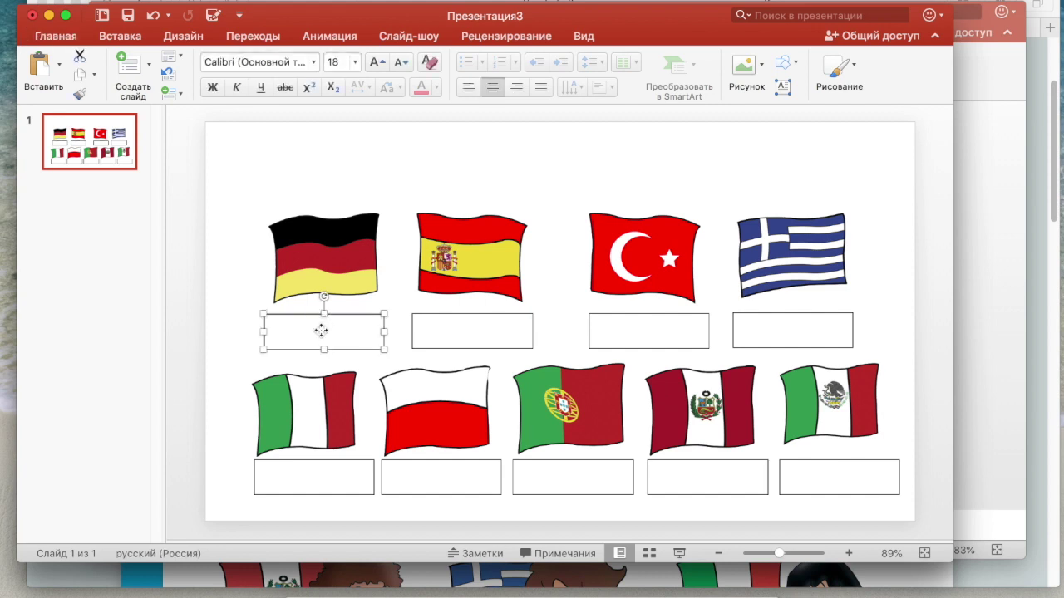
pyautogui.rightClick(321, 333)
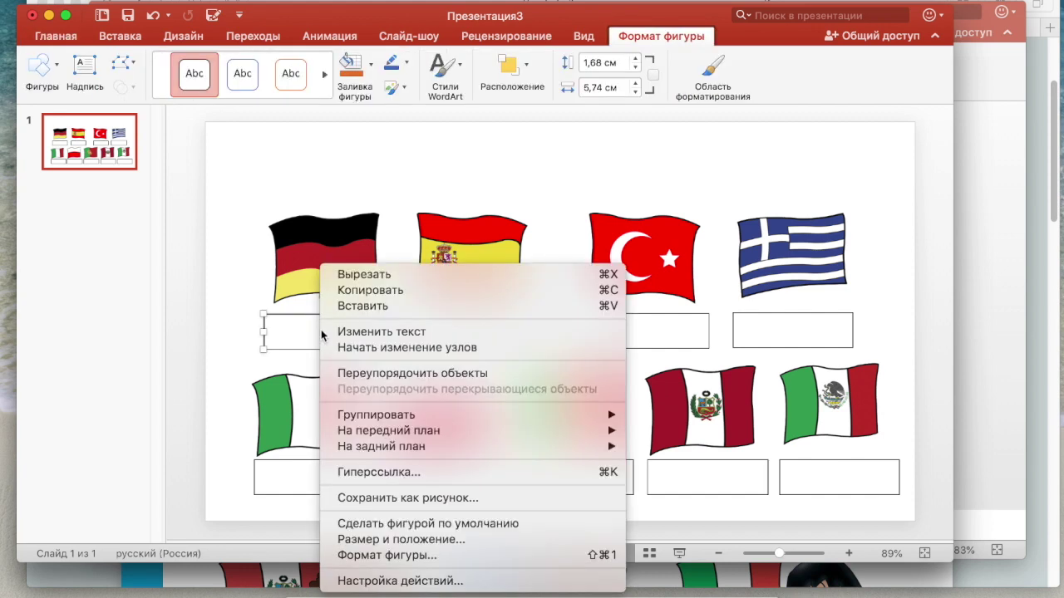
pyautogui.click(421, 334)
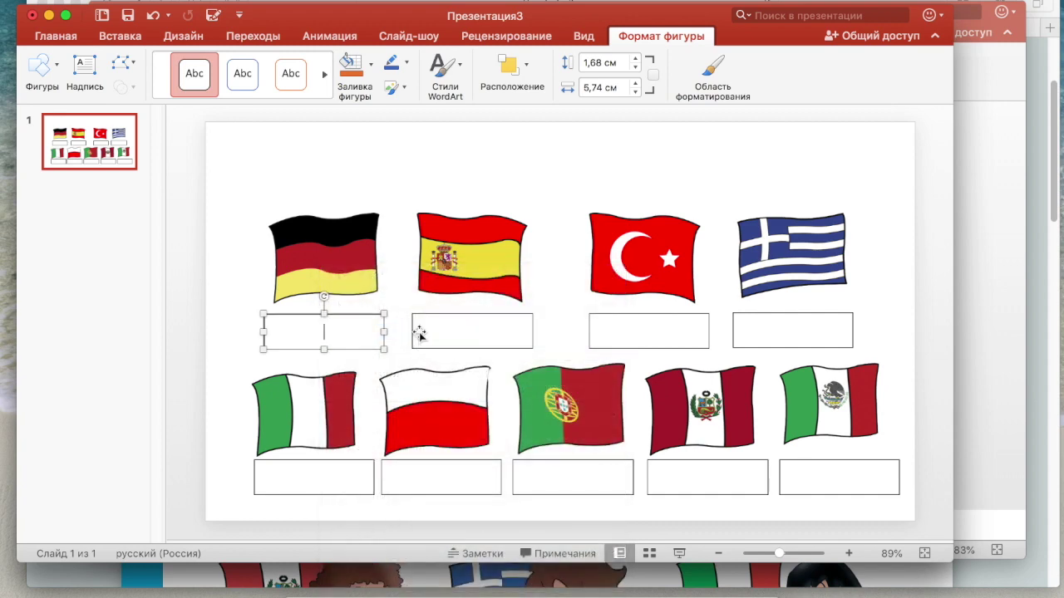
pyautogui.write('Germany')
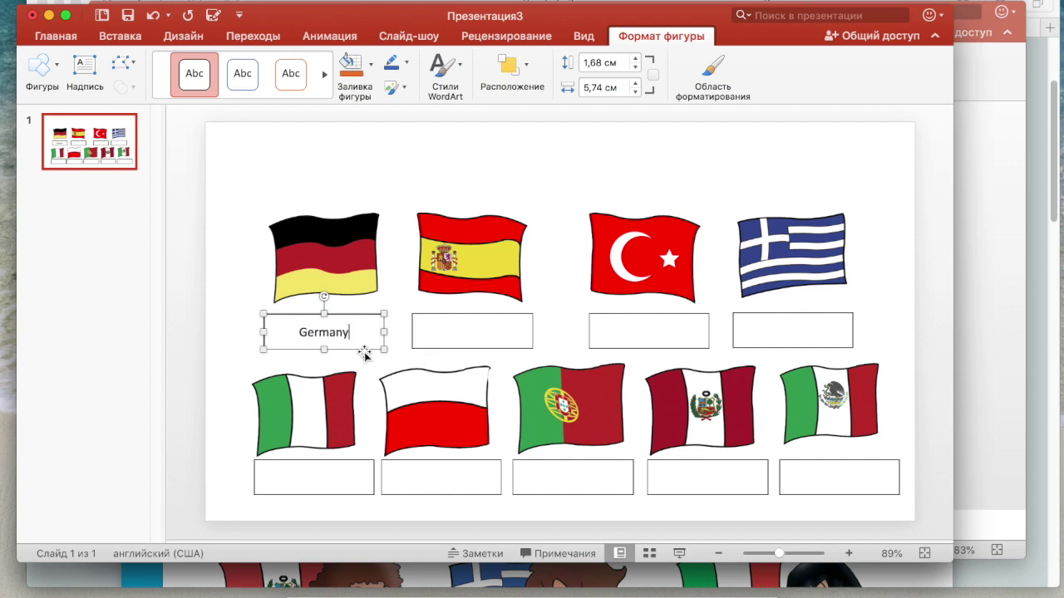
pyautogui.click(335, 334)
pyautogui.doubleClick(335, 334)
# Format the word Germany at 24 pt in Calibri.
pyautogui.click(70, 40)
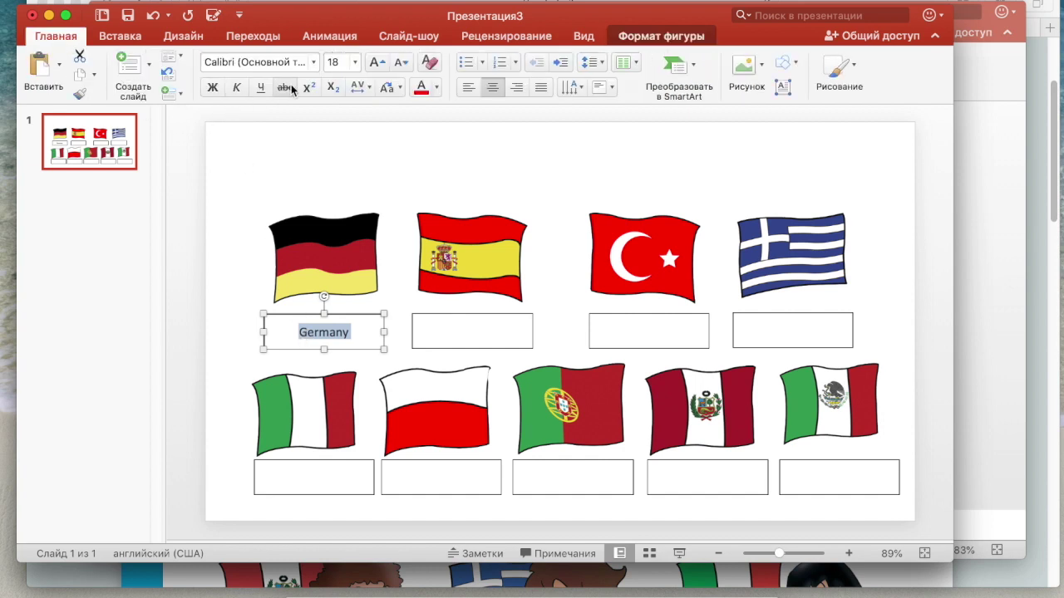
pyautogui.click(355, 67)
pyautogui.click(349, 241)
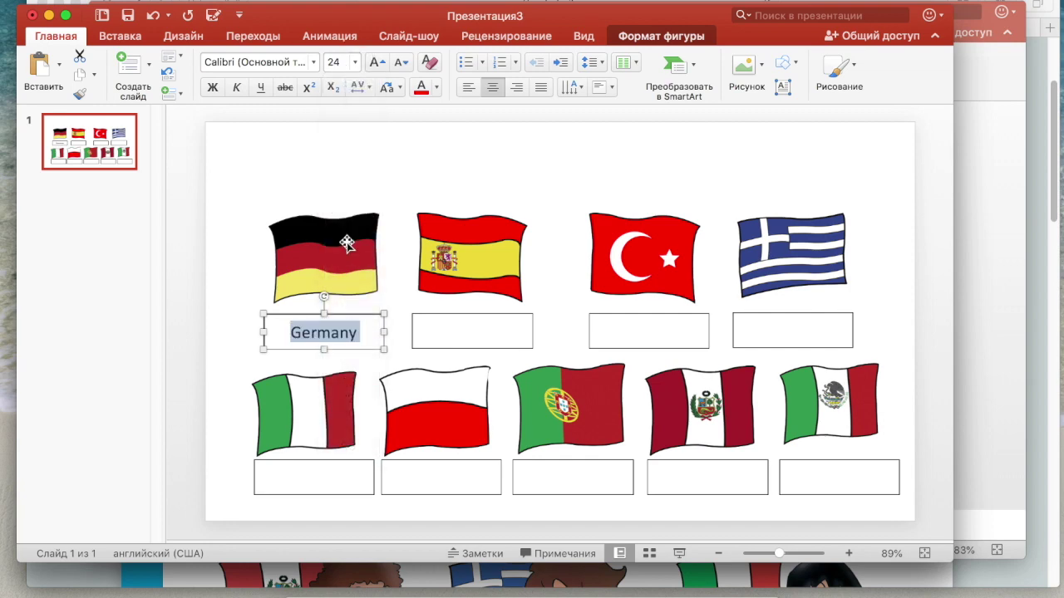
pyautogui.click(315, 63)
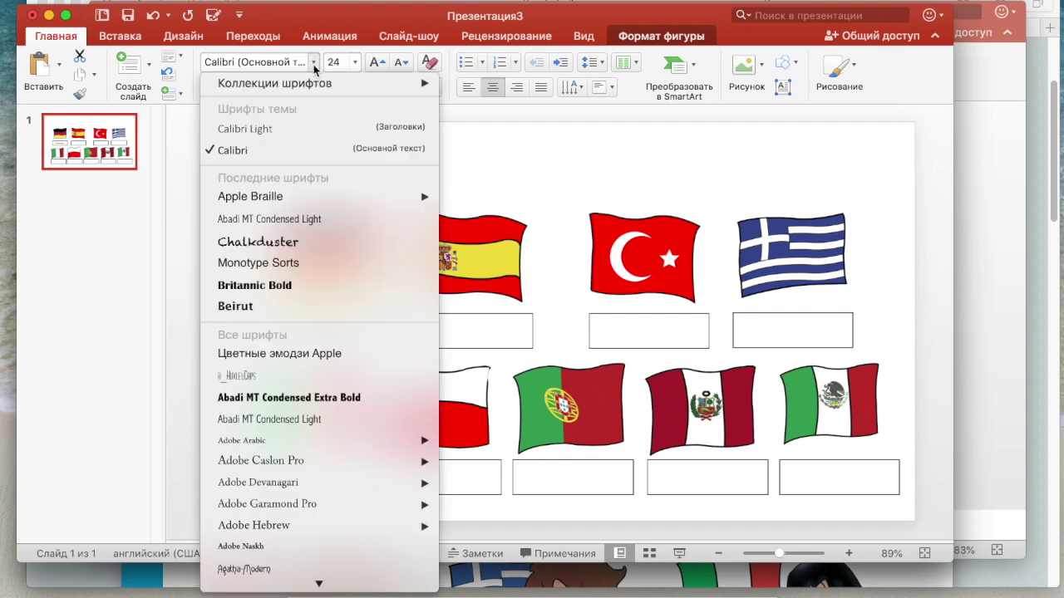
pyautogui.click(320, 198)
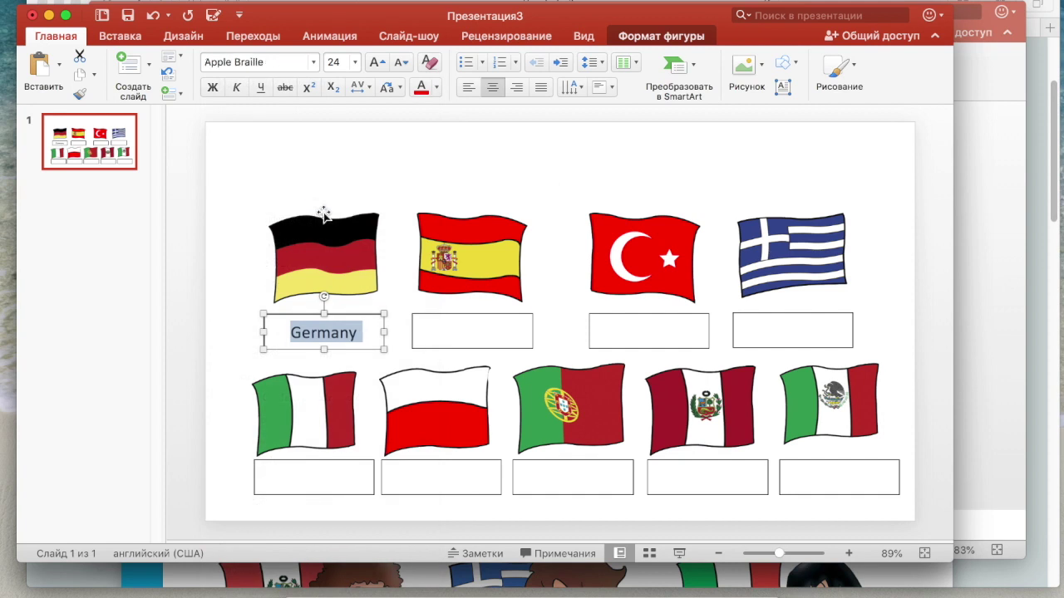
pyautogui.click(313, 64)
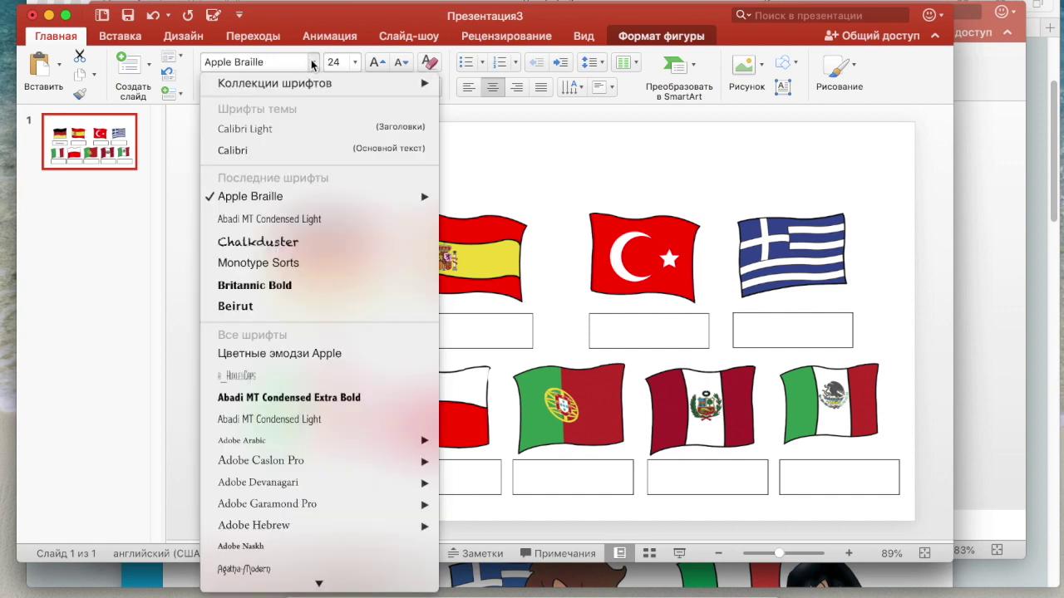
pyautogui.click(314, 151)
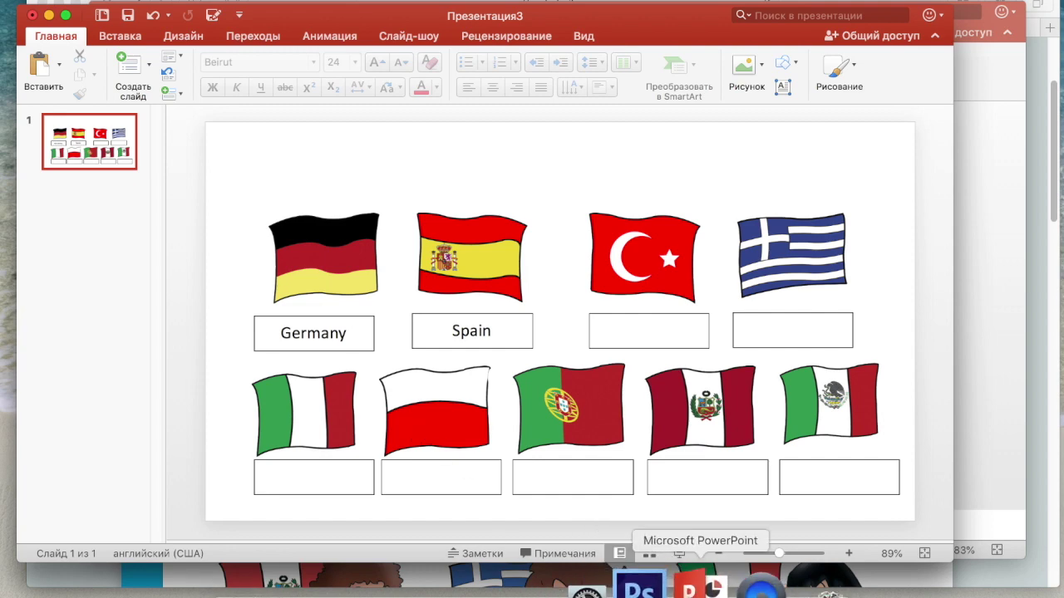
pyautogui.click(966, 344)
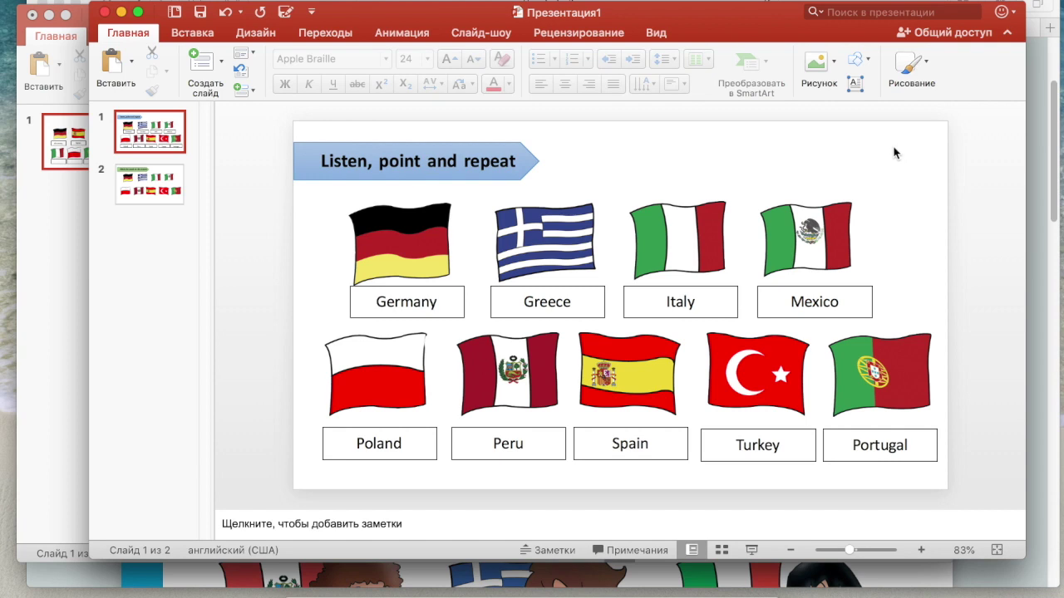
pyautogui.click(52, 246)
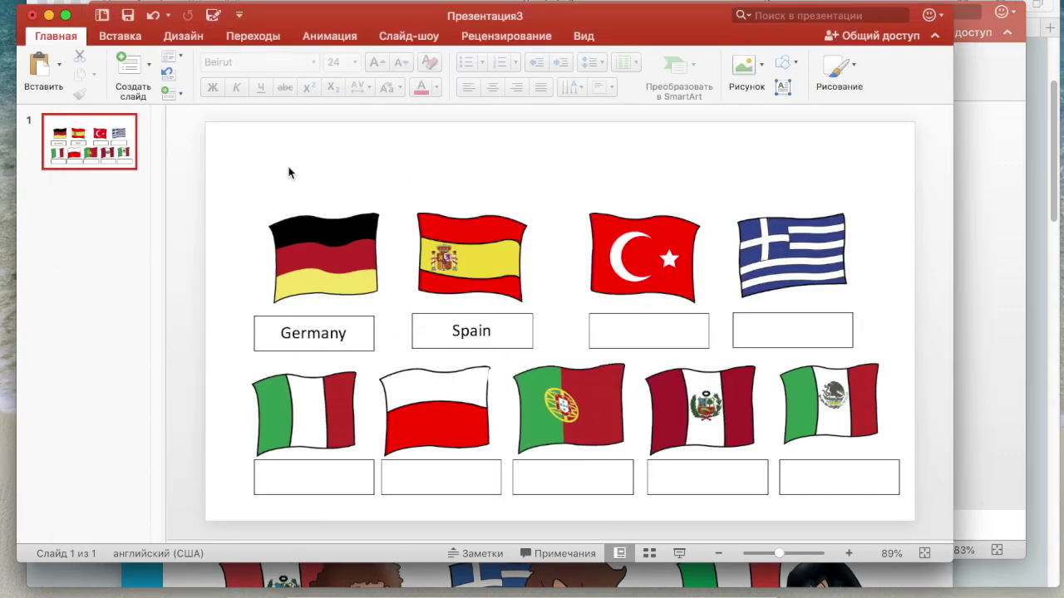
# Draw a pentagon arrow banner across the slide's top-left and give it a pale orange style.
pyautogui.click(120, 36)
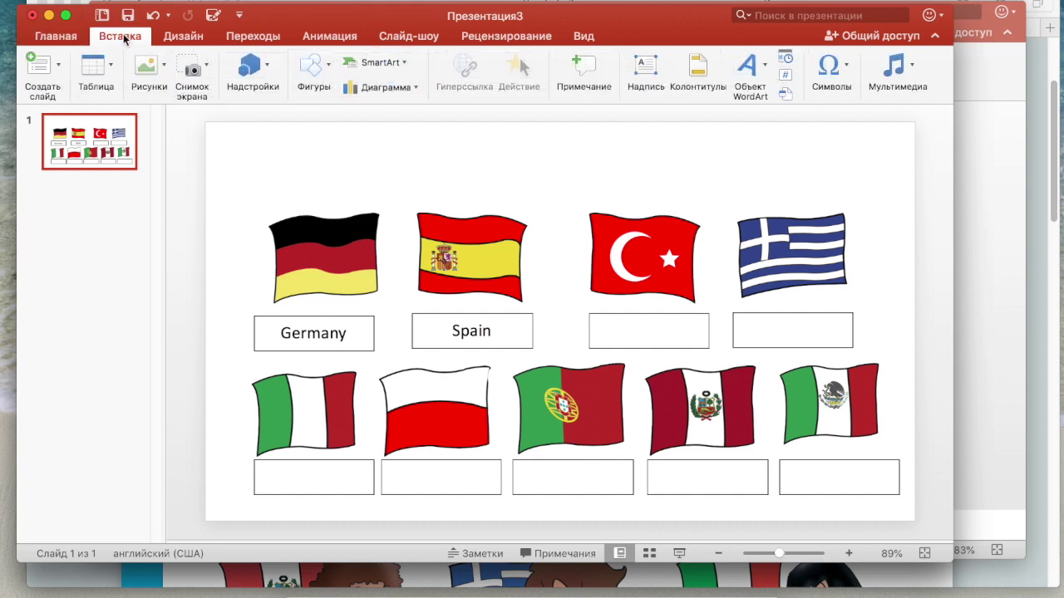
pyautogui.click(314, 70)
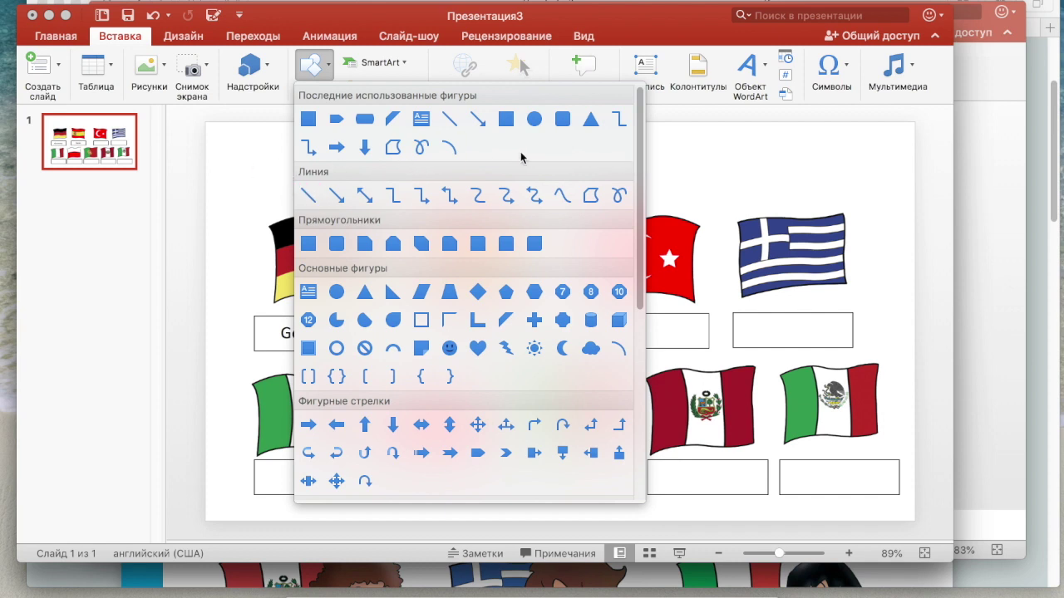
pyautogui.click(336, 119)
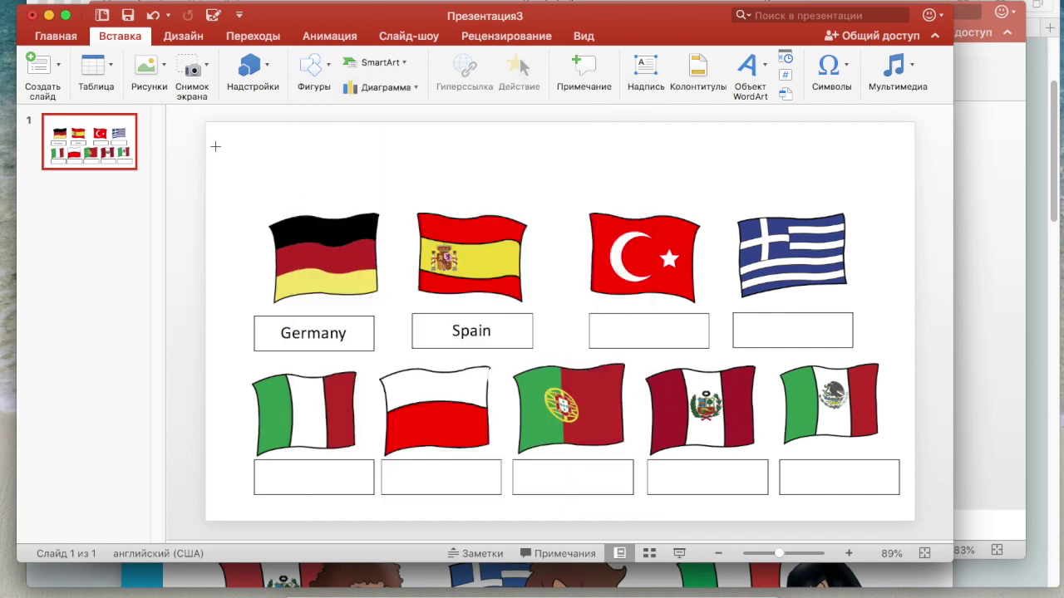
pyautogui.moveTo(205, 139); pyautogui.dragTo(482, 171)
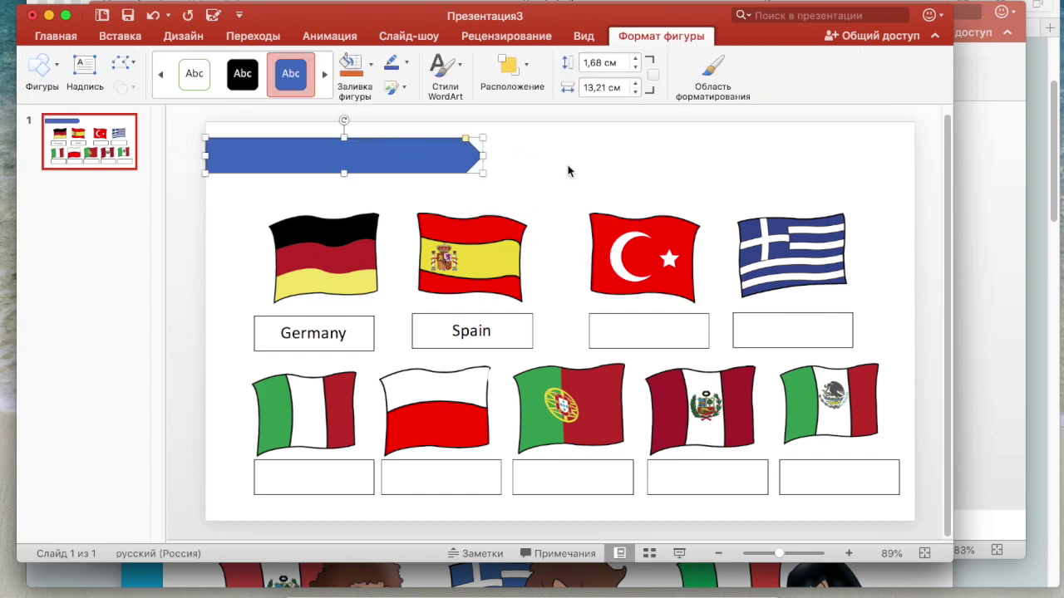
pyautogui.click(241, 102)
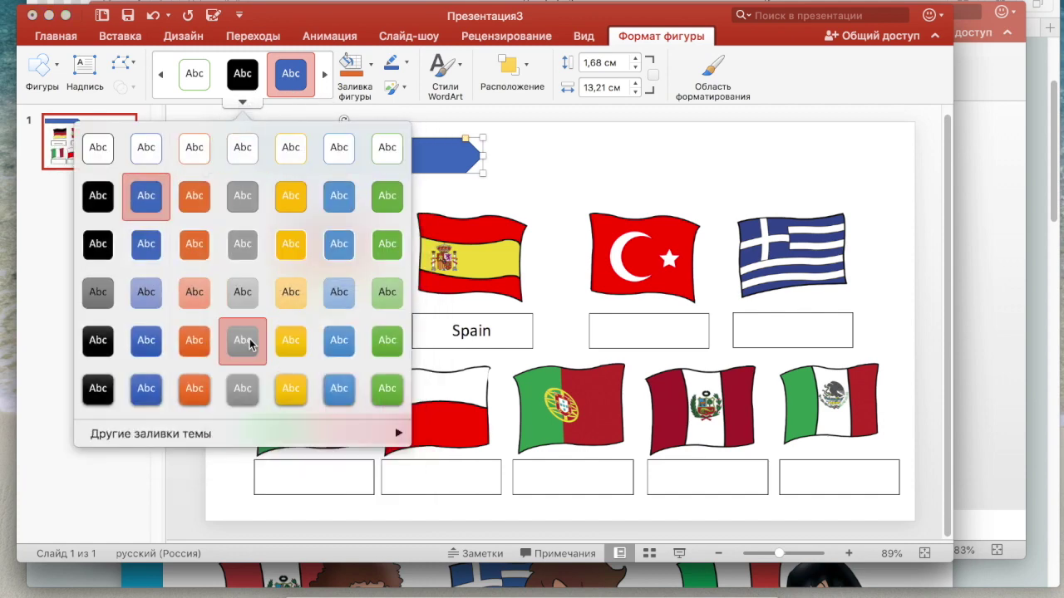
pyautogui.click(197, 294)
pyautogui.click(536, 177)
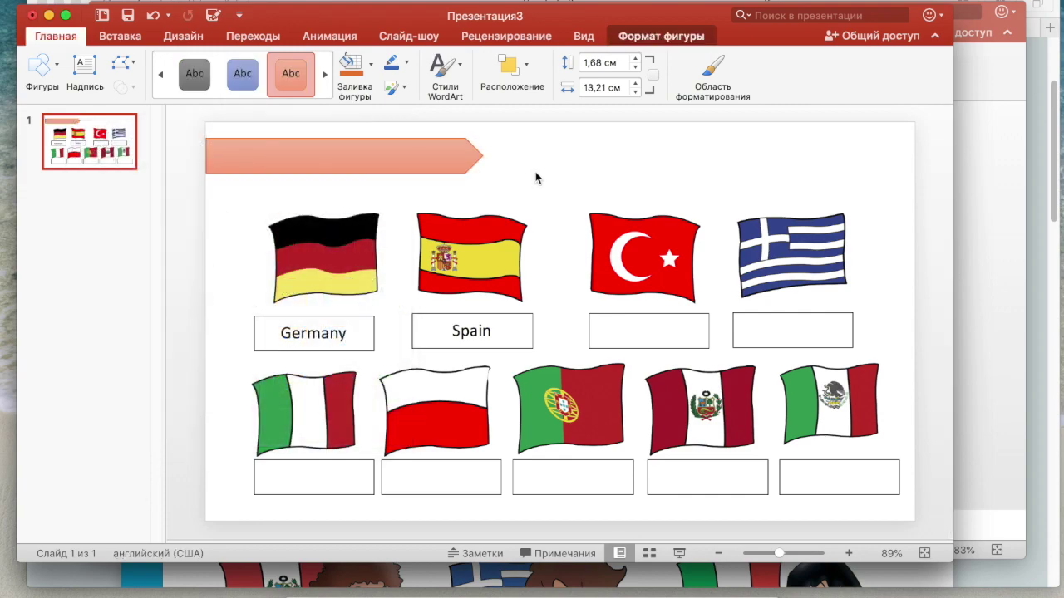
# Type the heading 'Listen, point and repeat' inside the orange banner.
pyautogui.moveTo(647, 44); pyautogui.dragTo(681, 40)
pyautogui.click(441, 150)
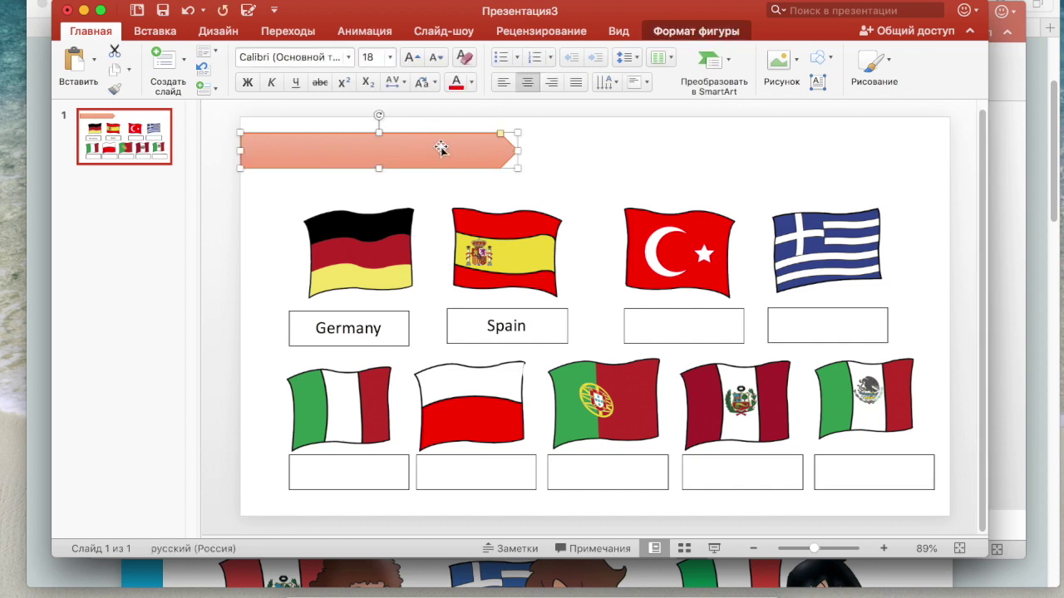
pyautogui.rightClick(440, 146)
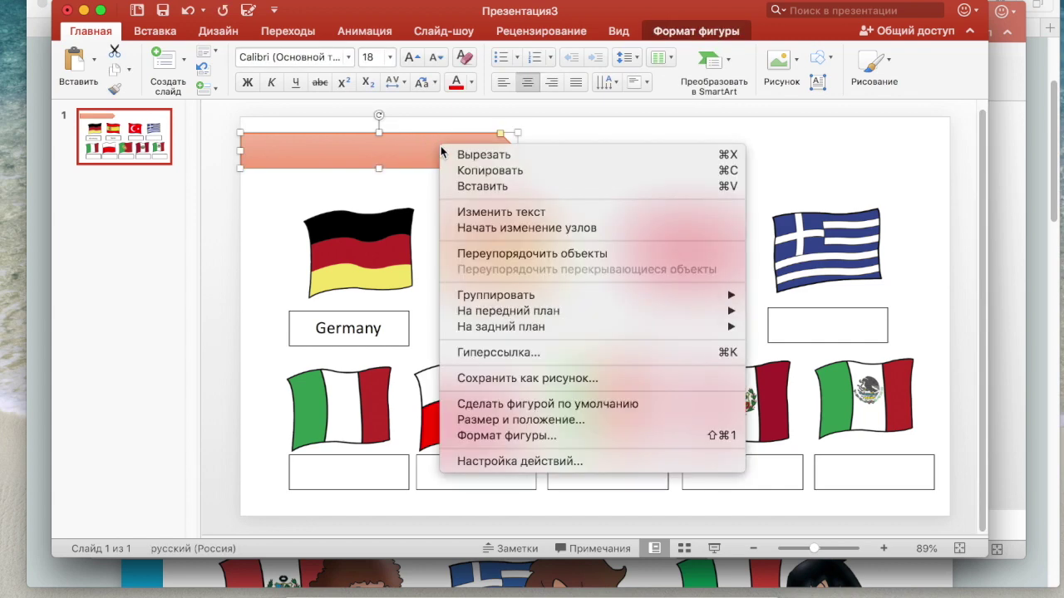
pyautogui.click(487, 214)
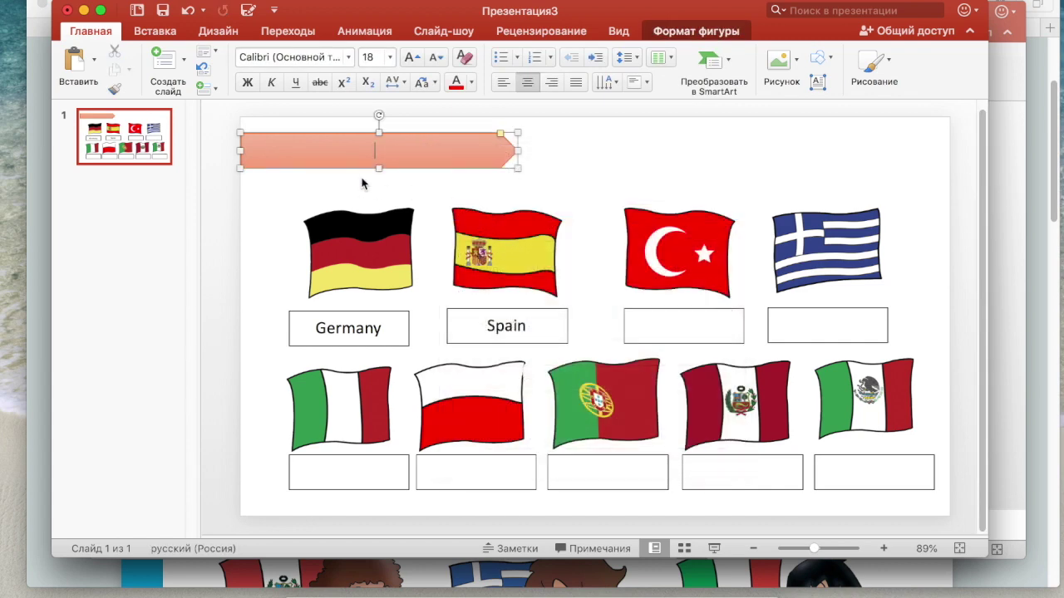
pyautogui.hotkey('ctrl', 'space')
pyautogui.write('Lin')
pyautogui.press('BackSpace')
pyautogui.write('sten, pl')
pyautogui.press('BackSpace')
pyautogui.write('oint and repeat')
# Make the heading 24 pt Calibri bold and settle the banner at the slide's top-left.
pyautogui.moveTo(426, 149); pyautogui.dragTo(312, 150)
pyautogui.doubleClick(411, 57)
pyautogui.click(348, 56)
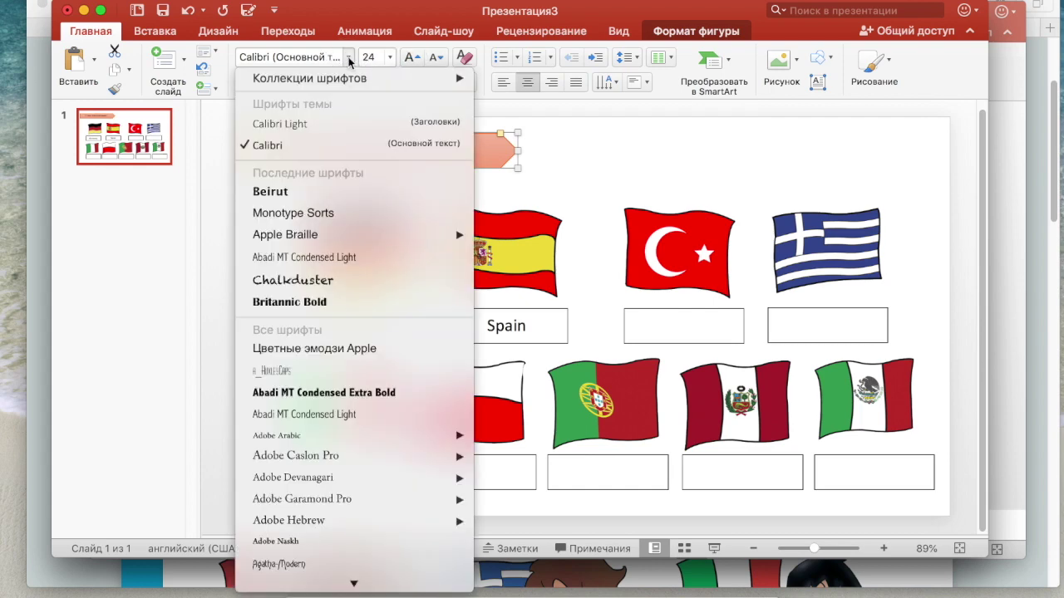
pyautogui.click(344, 141)
pyautogui.click(585, 164)
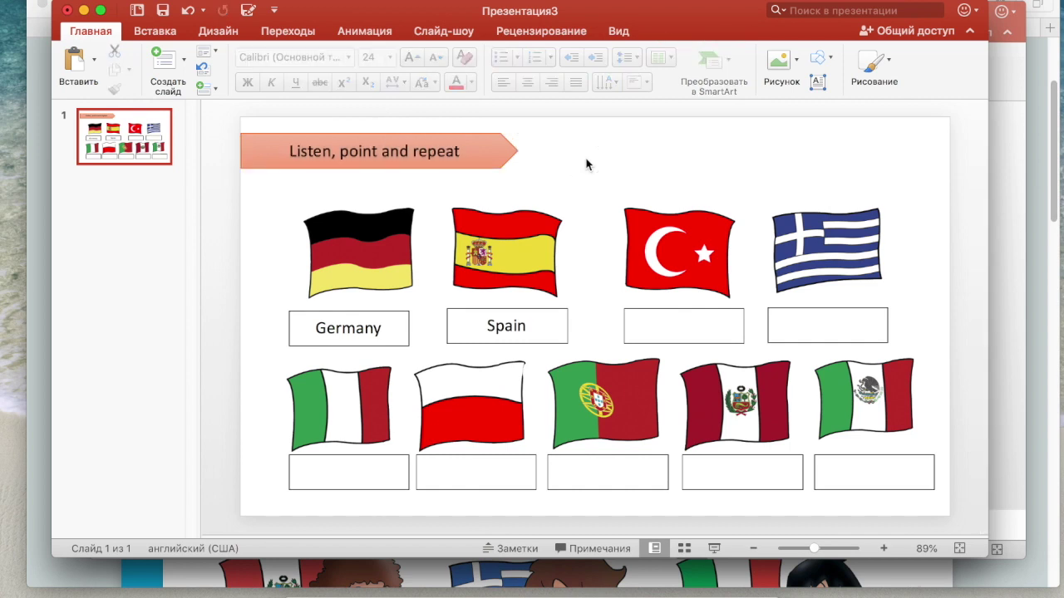
pyautogui.click(387, 149)
pyautogui.moveTo(285, 150); pyautogui.dragTo(310, 125)
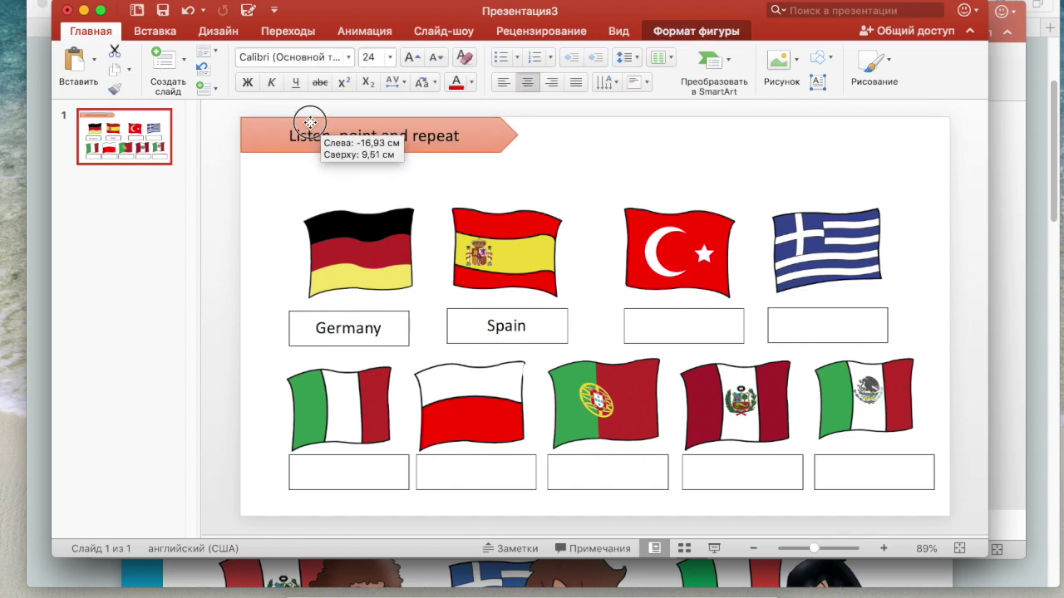
pyautogui.moveTo(311, 125)
pyautogui.mouseDown()
pyautogui.moveTo(310, 135)
pyautogui.moveTo(462, 155)
pyautogui.mouseUp()
pyautogui.click(335, 154)
pyautogui.click(247, 82)
pyautogui.click(618, 176)
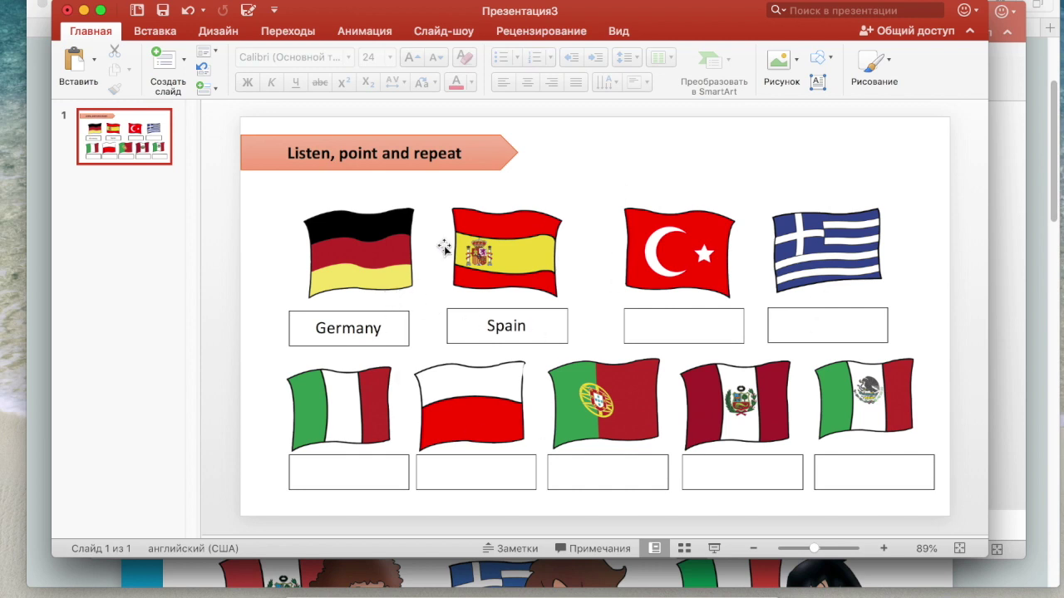
# Select the Germany label box and bring up its context menu.
pyautogui.click(394, 328)
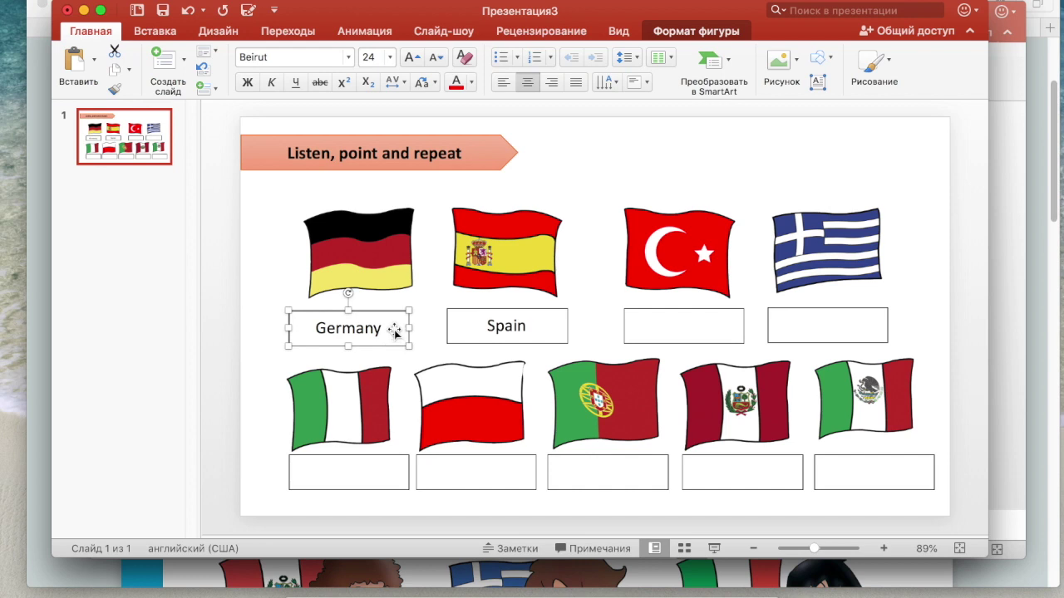
pyautogui.click(467, 325)
pyautogui.click(390, 334)
pyautogui.rightClick(392, 340)
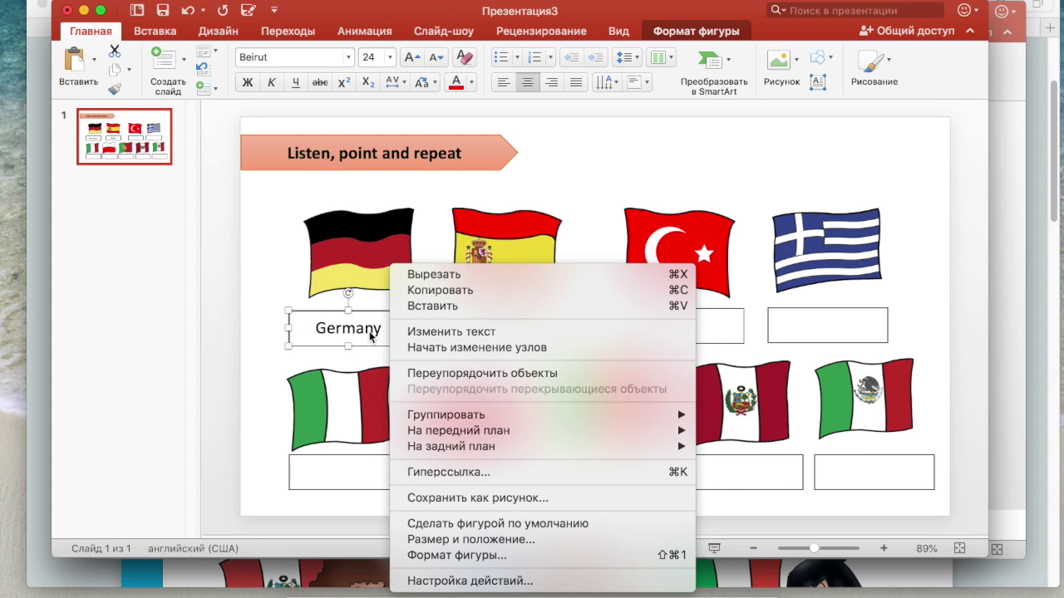
# Name the picture 'Germany' in Documents > Work > Starlight 4 > МЭШ > Lesson 1, then cancel.
pyautogui.click(450, 499)
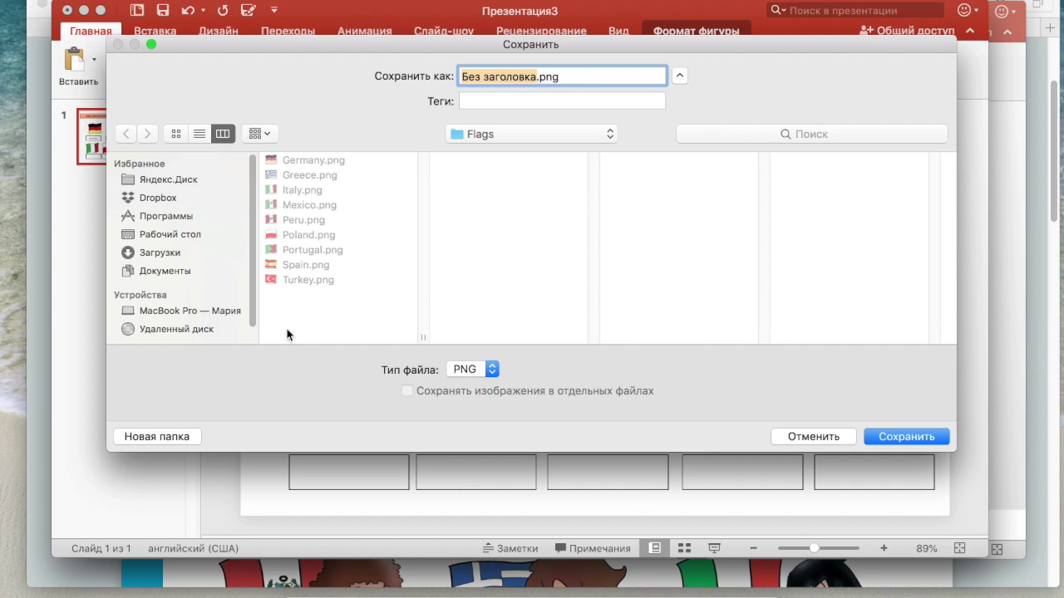
pyautogui.click(188, 273)
pyautogui.scroll(-5, 316, 283)
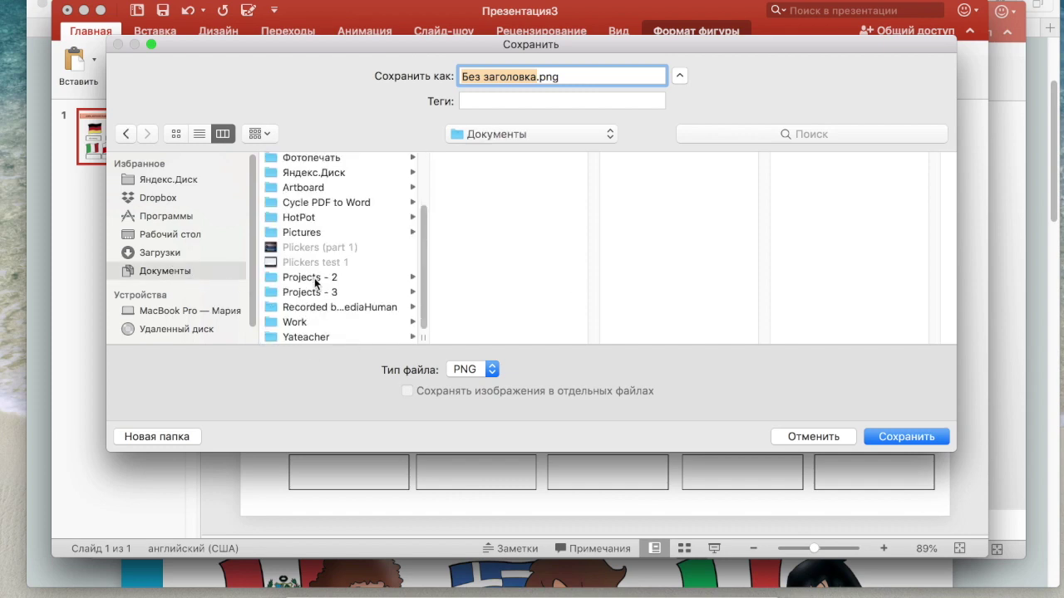
pyautogui.click(316, 322)
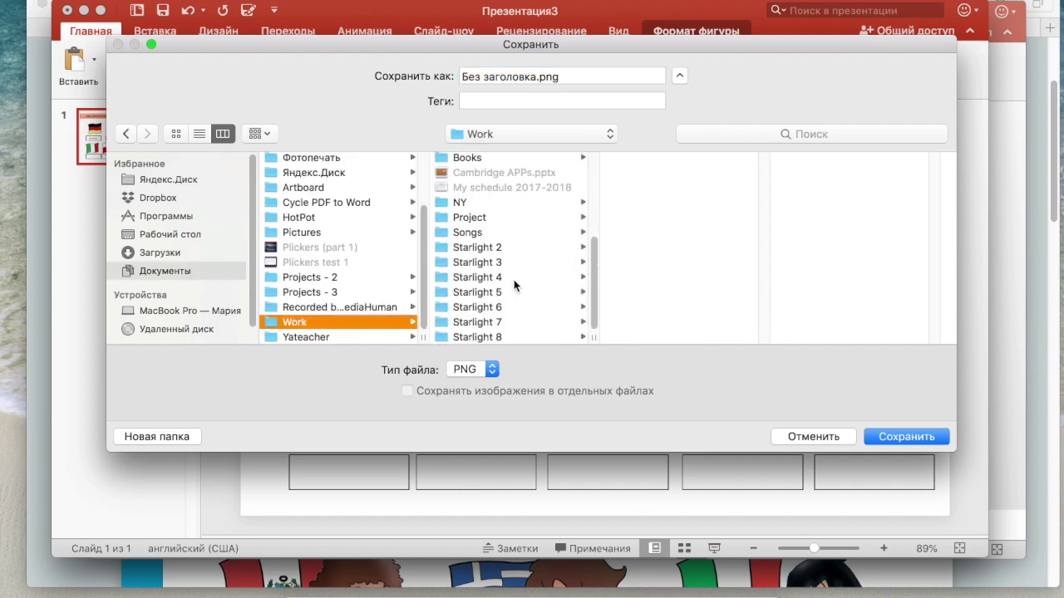
pyautogui.click(509, 277)
pyautogui.click(648, 158)
pyautogui.click(827, 160)
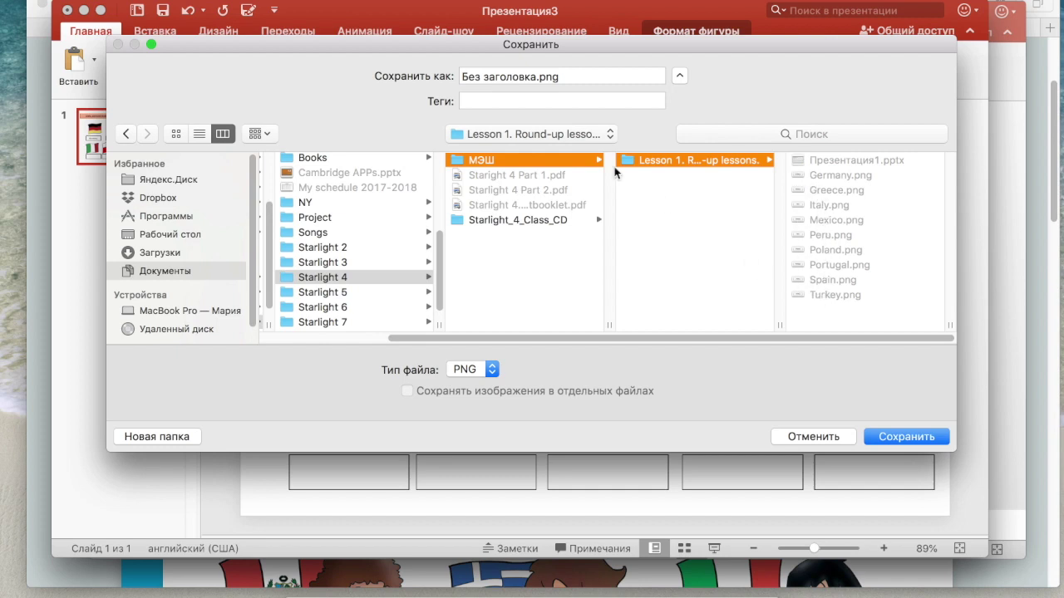
pyautogui.moveTo(536, 76); pyautogui.dragTo(445, 76)
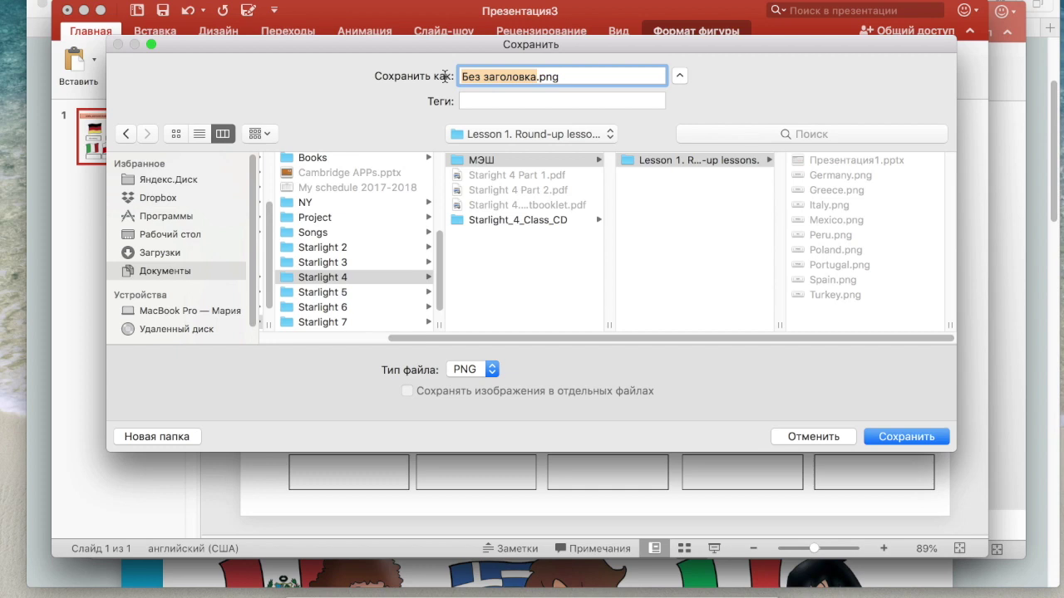
pyautogui.write('Germany')
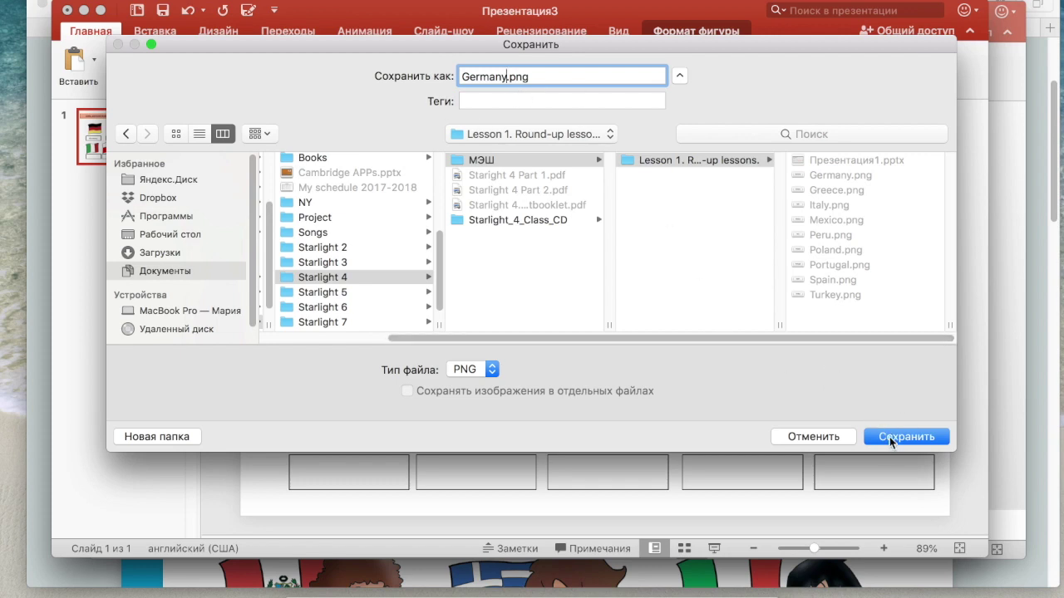
pyautogui.click(836, 434)
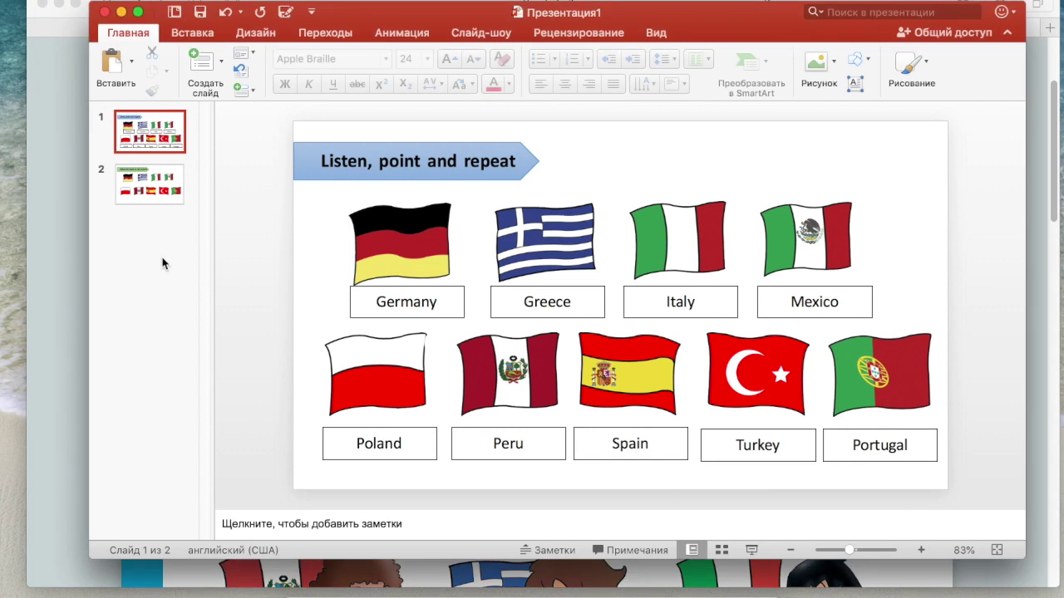
# Flip between slide 2 'Match the words to the pictures' and labelled slide 1, then open File.
pyautogui.click(162, 200)
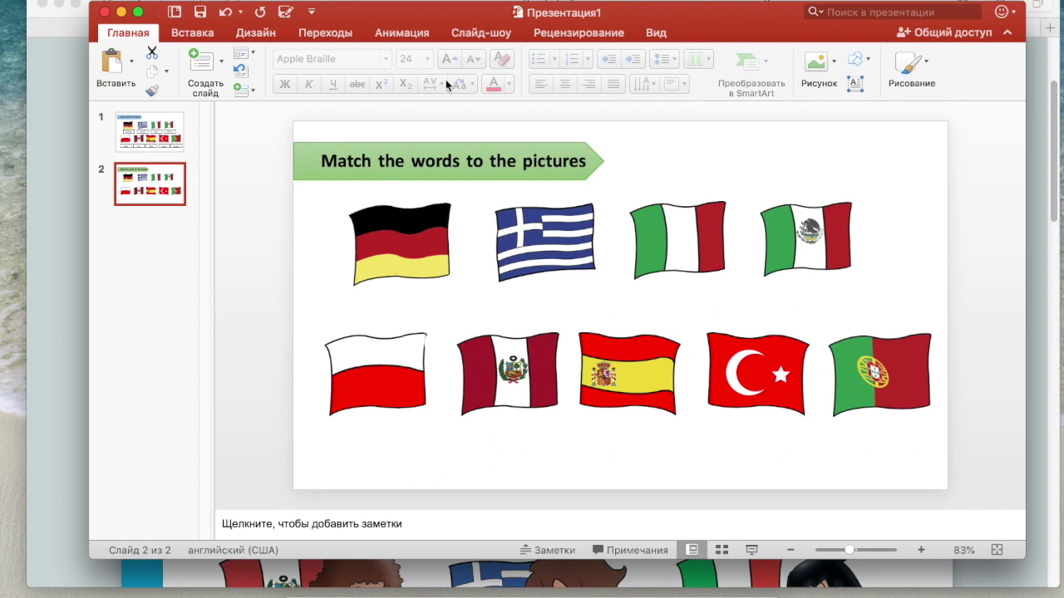
pyautogui.click(178, 126)
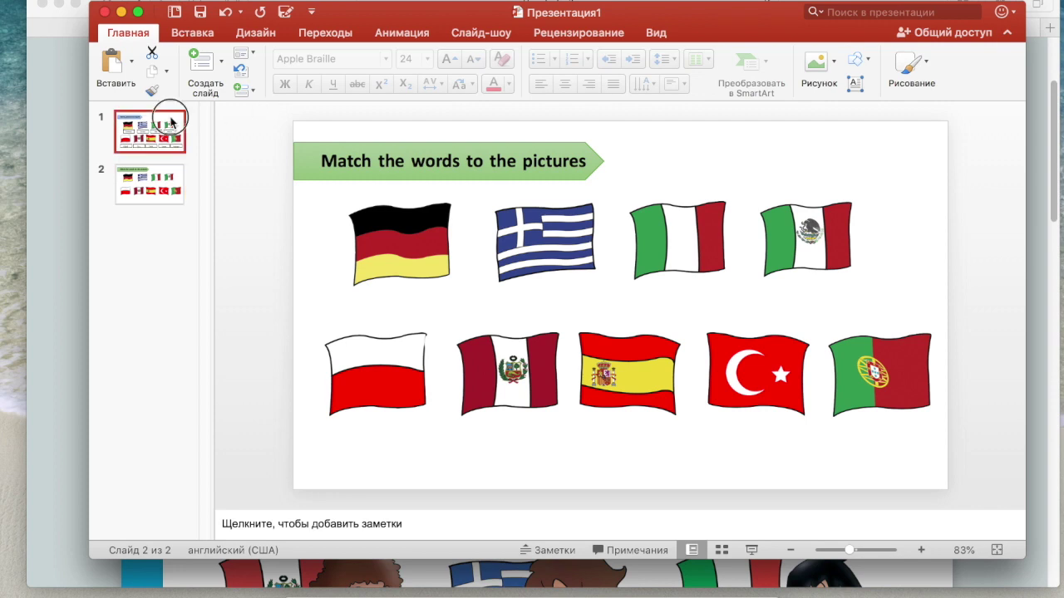
pyautogui.click(173, 175)
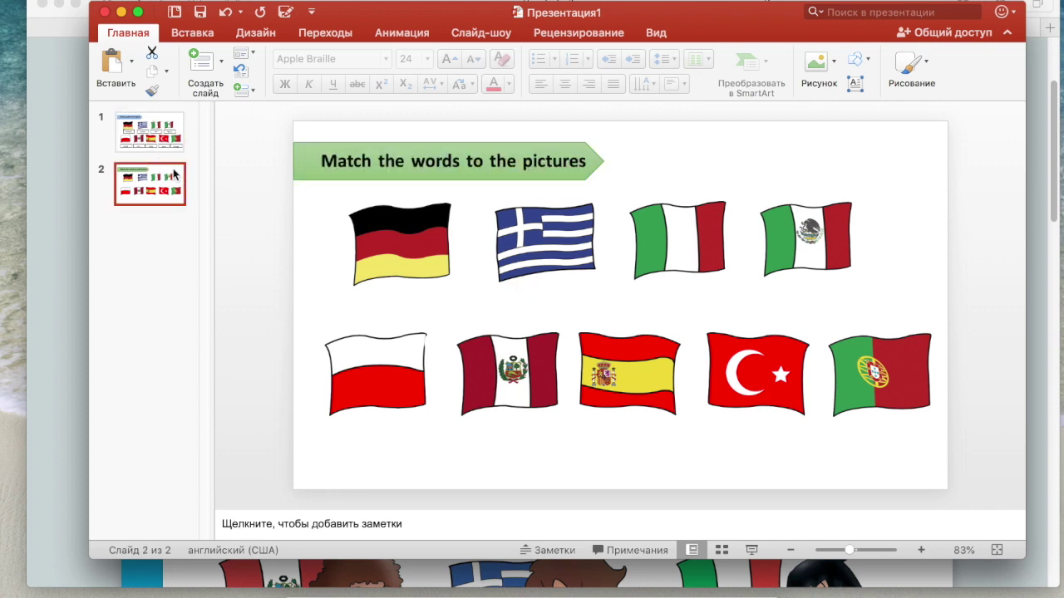
pyautogui.click(181, 133)
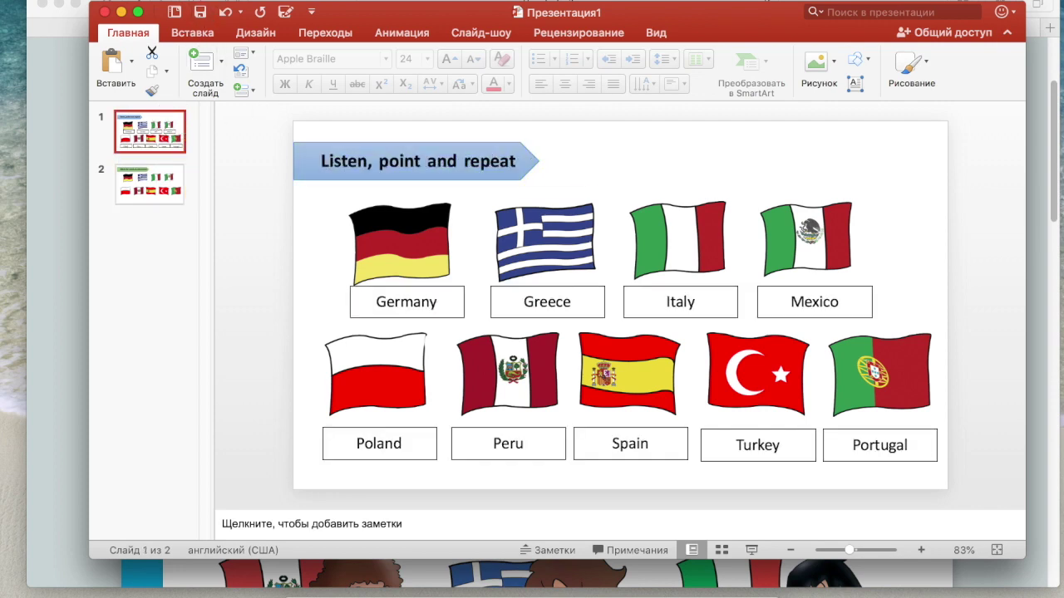
pyautogui.click(137, 0)
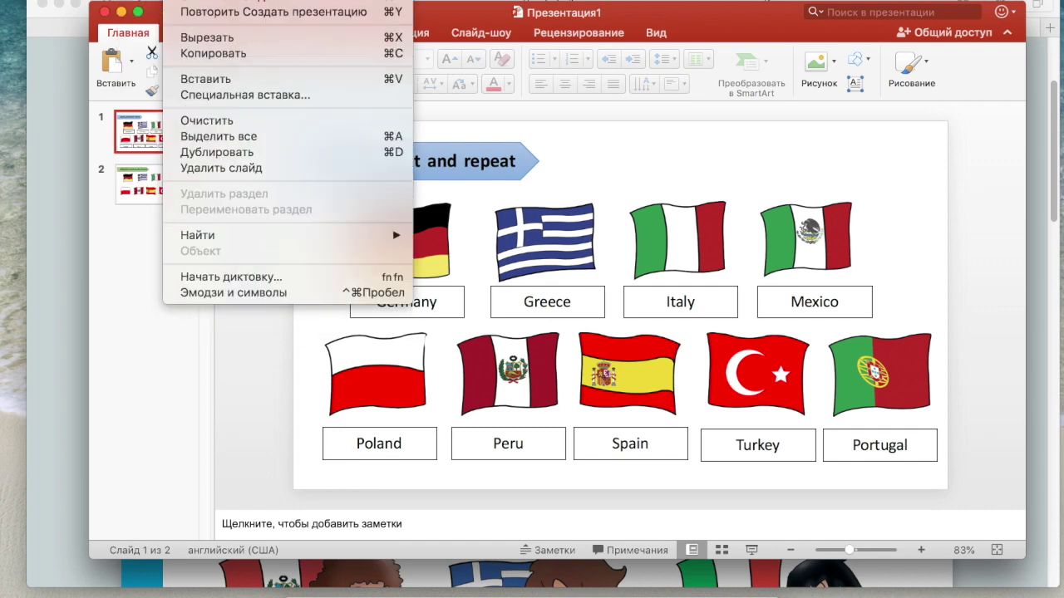
# Export all slides as JPEG named 'Ex.1, ex.2', confirm, and switch to Safari.
pyautogui.click(178, 135)
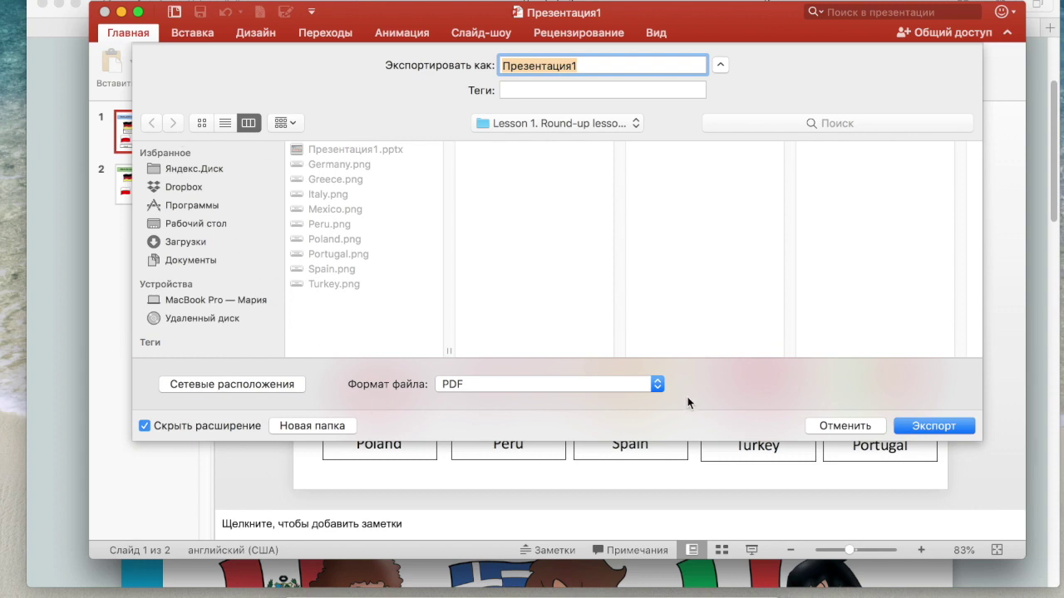
pyautogui.click(656, 385)
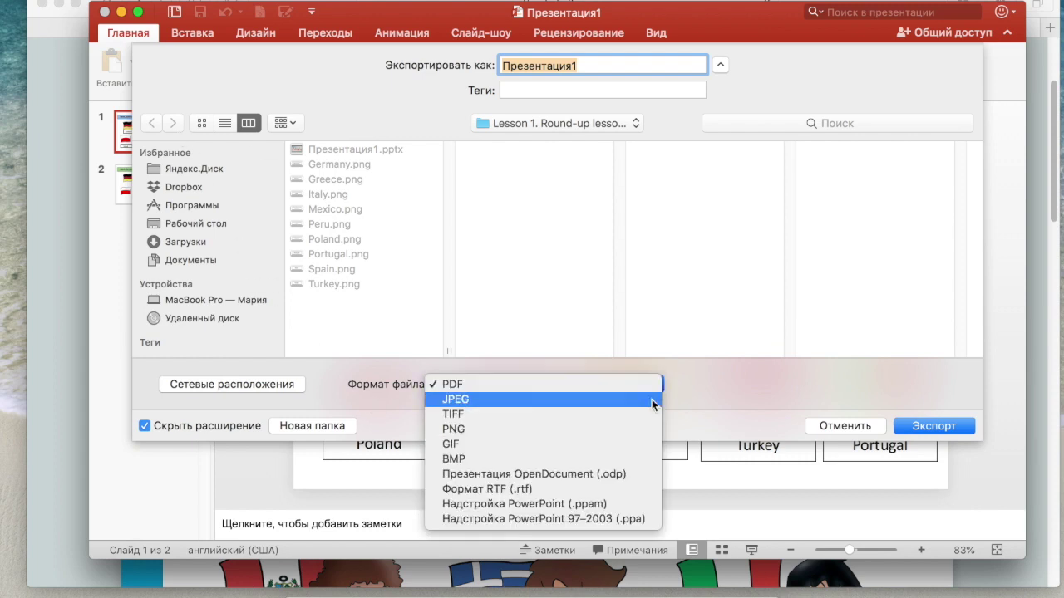
pyautogui.click(652, 399)
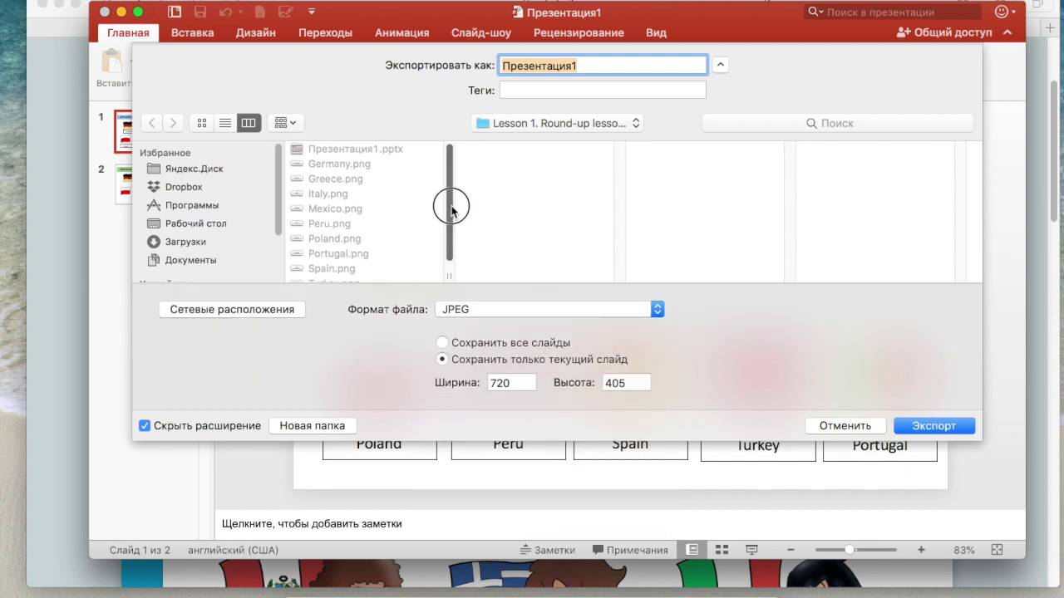
pyautogui.scroll(-1, 451, 208)
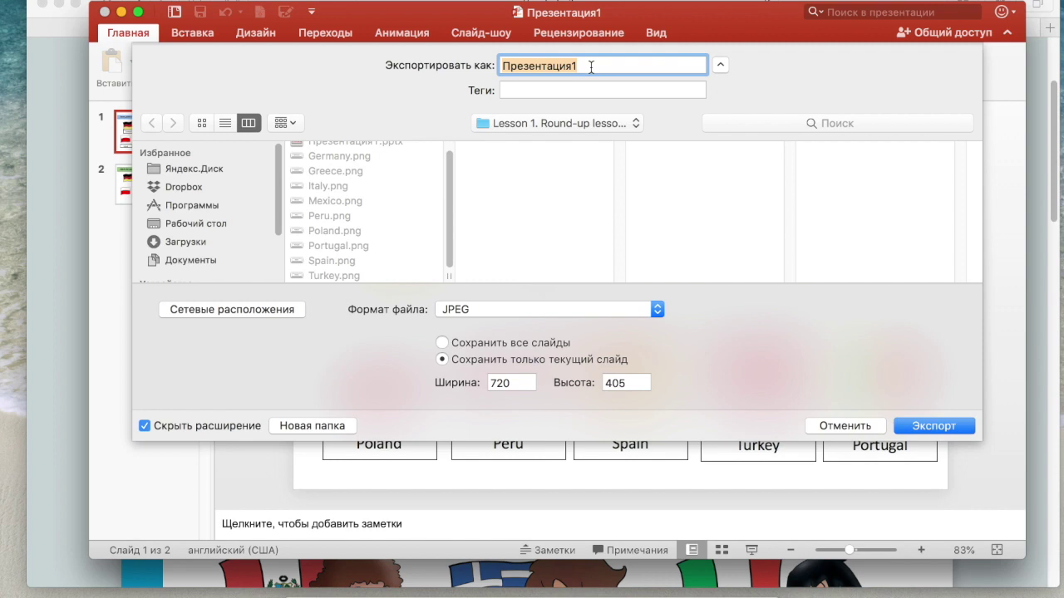
pyautogui.write('Ex.1, ex.2')
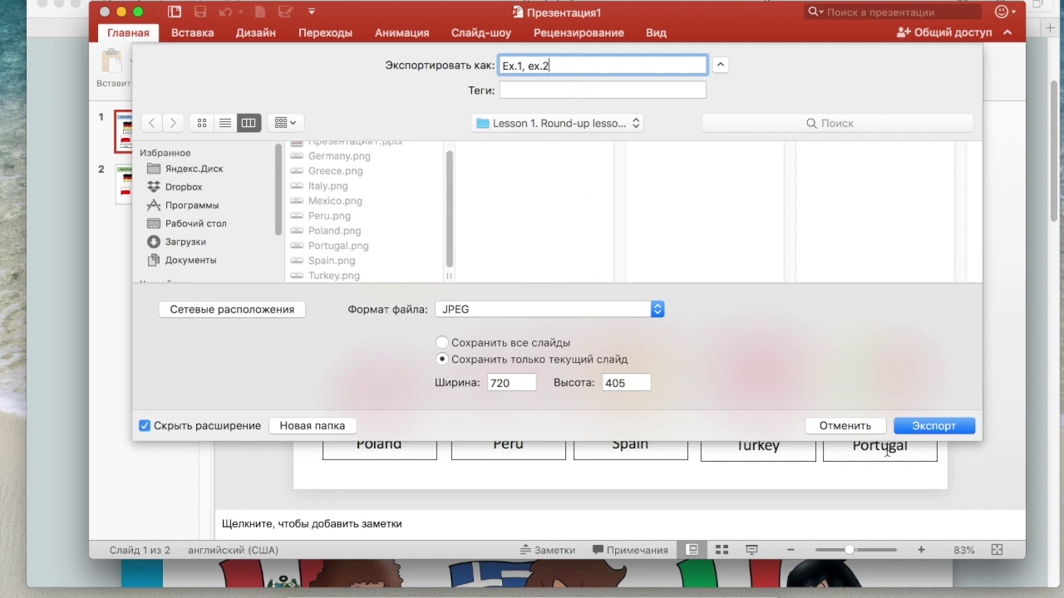
pyautogui.click(532, 343)
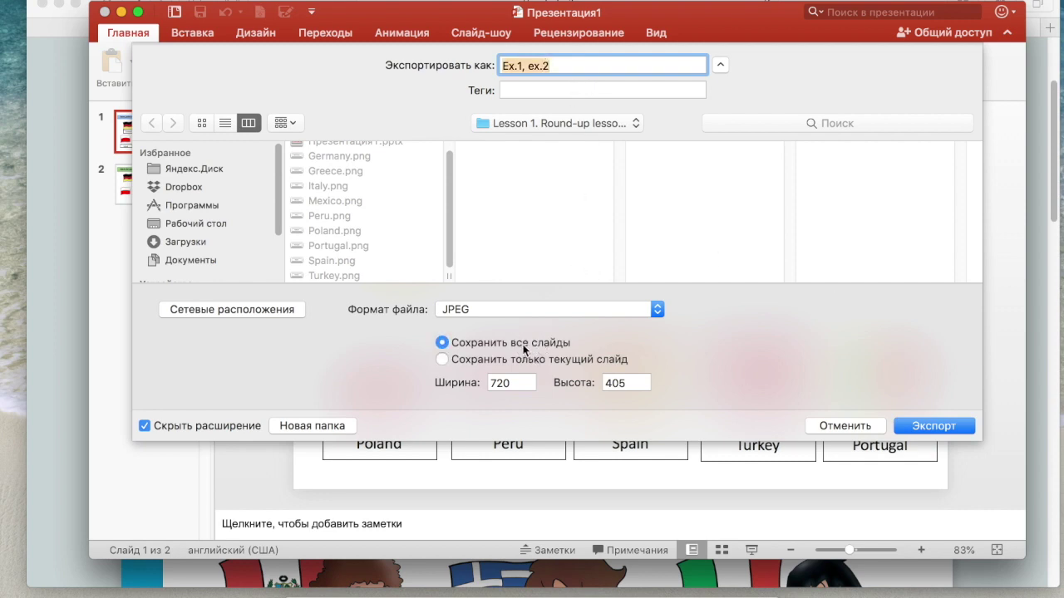
pyautogui.click(946, 425)
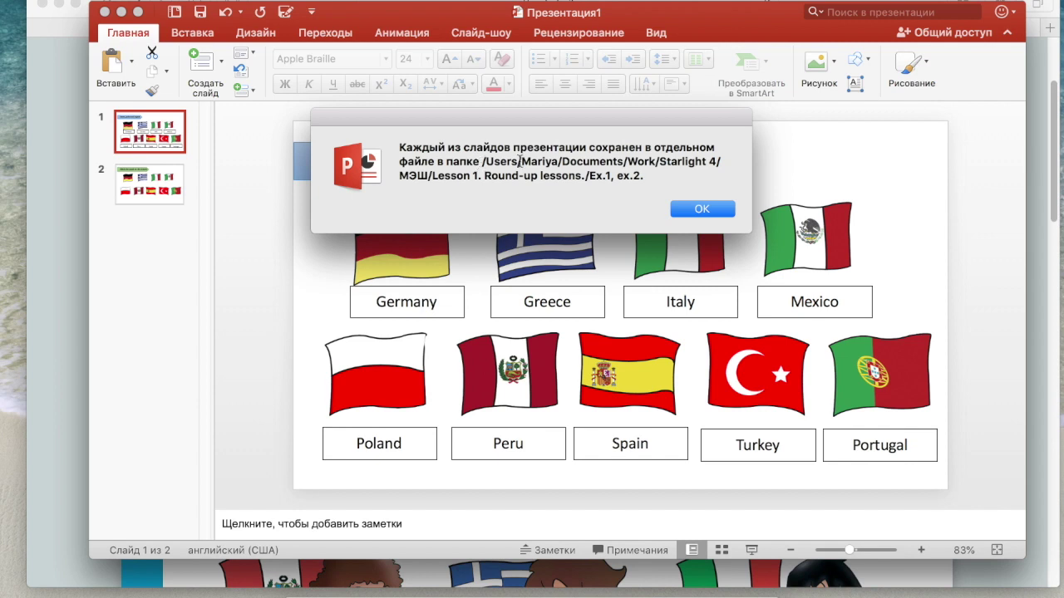
pyautogui.click(693, 209)
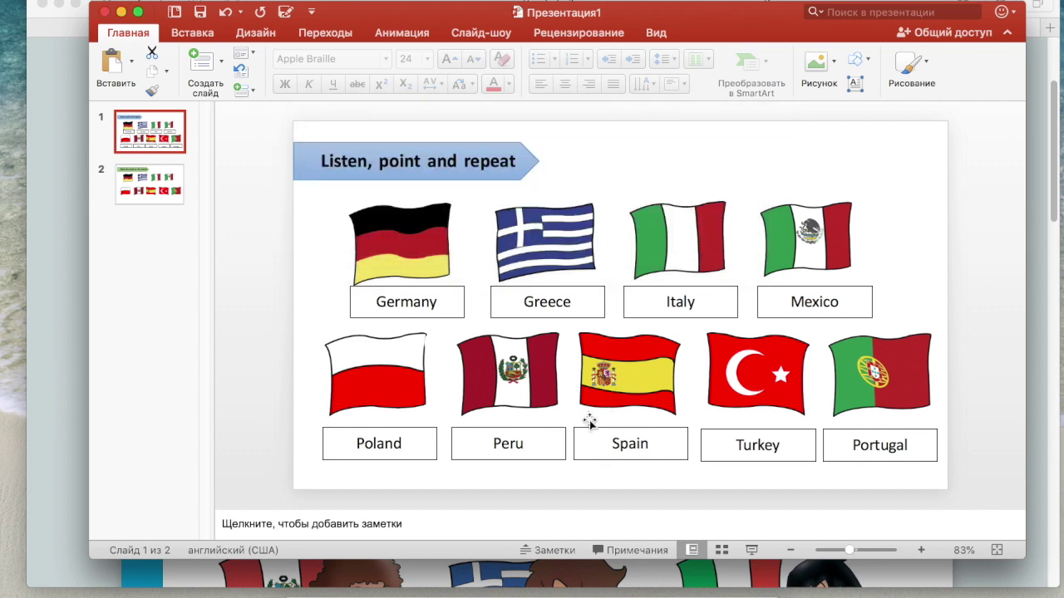
pyautogui.moveTo(354, 582)
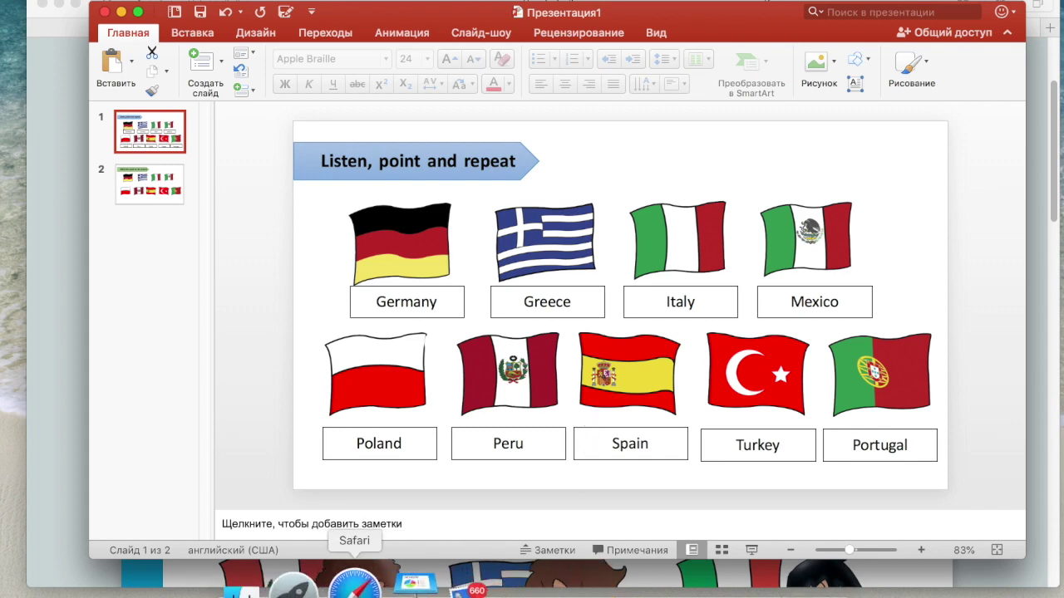
pyautogui.click(358, 581)
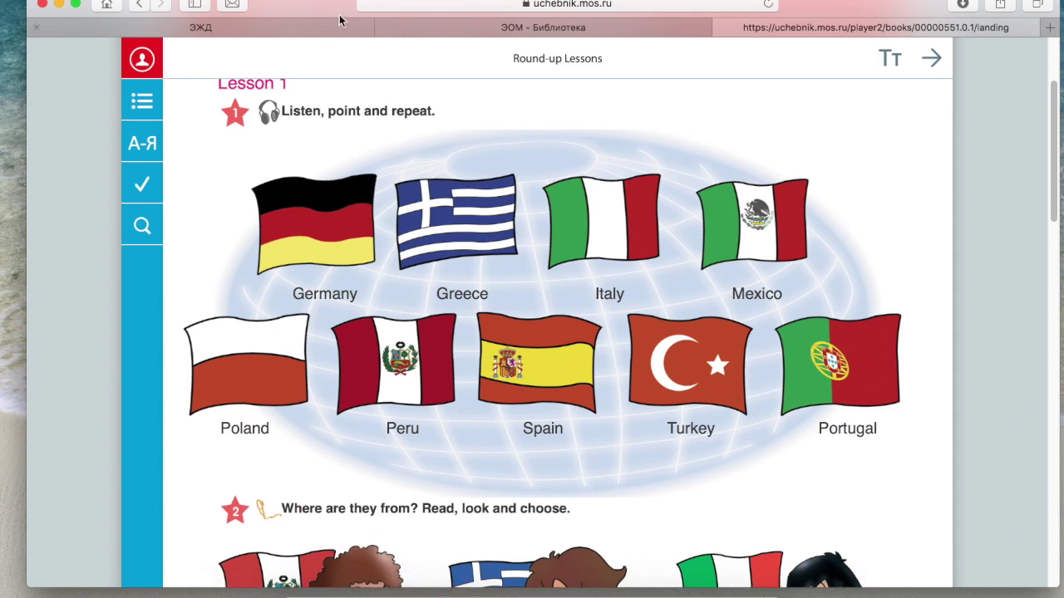
# Open Библиотека МЭШ in a new tab and choose to add a new lesson scenario.
pyautogui.click(464, 28)
pyautogui.click(326, 29)
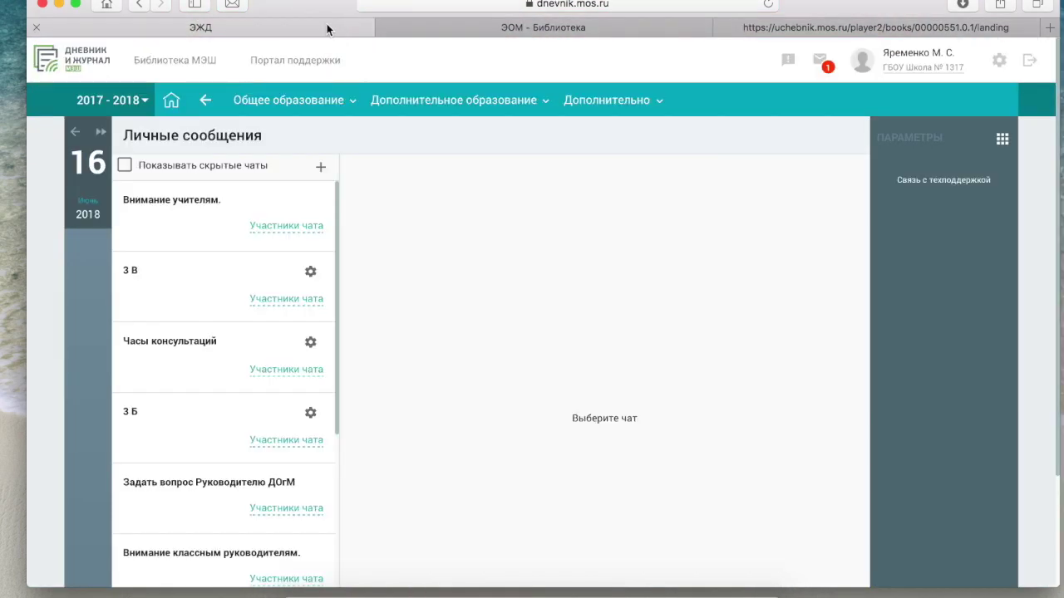
pyautogui.click(200, 59)
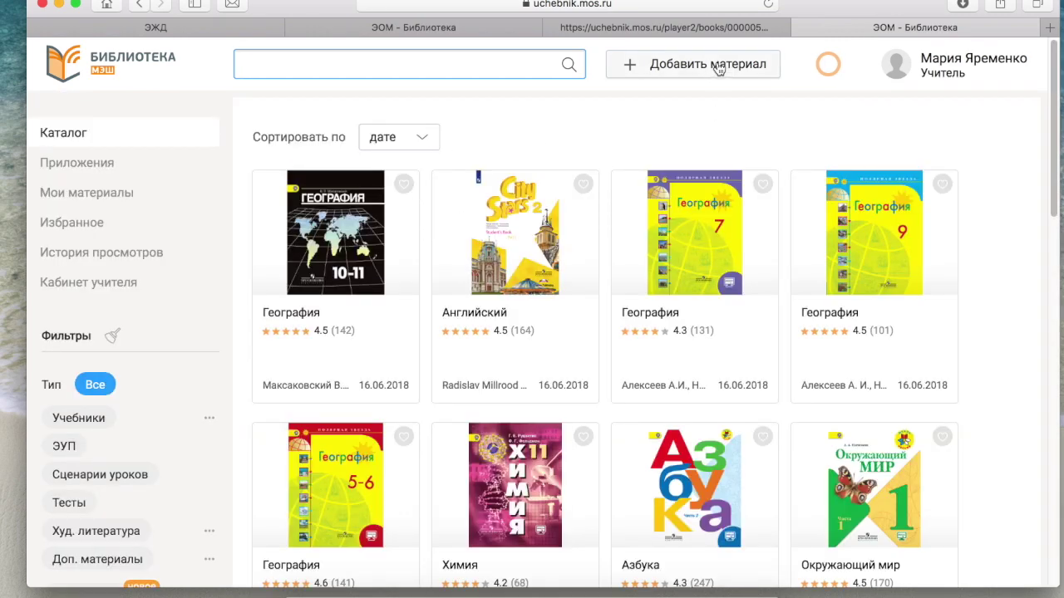
pyautogui.click(689, 68)
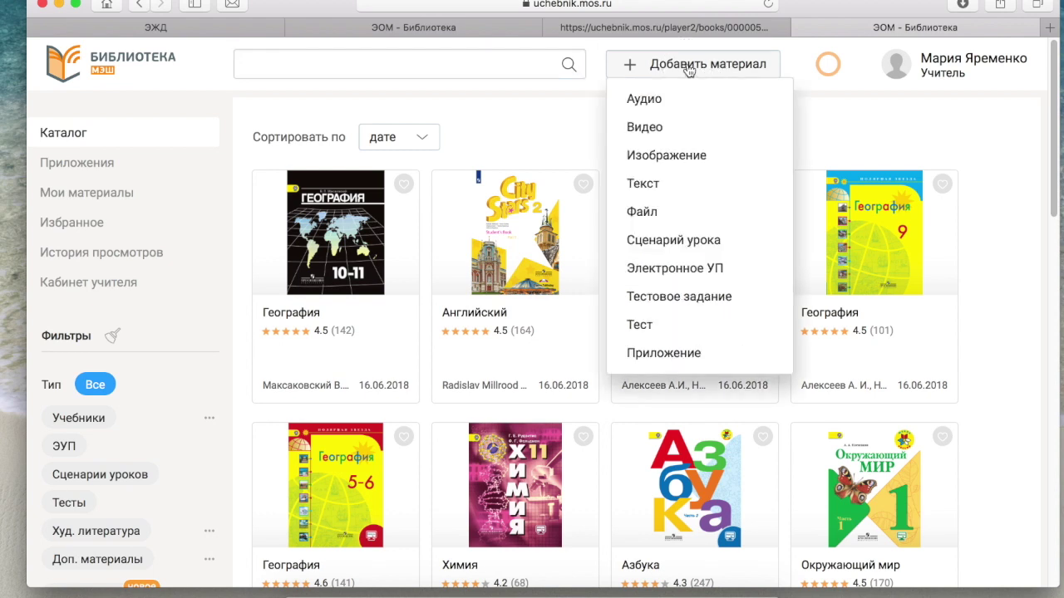
pyautogui.click(707, 240)
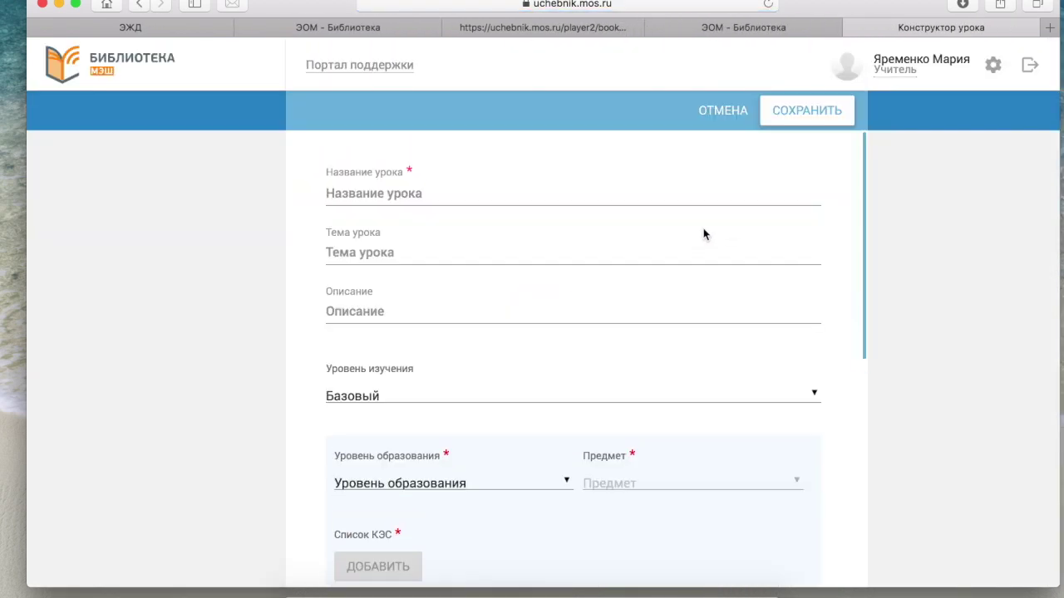
# Enter title 'Starlight 4. Round-up lesson', topic 'Lesson 1' and description 'Countries'.
pyautogui.click(487, 194)
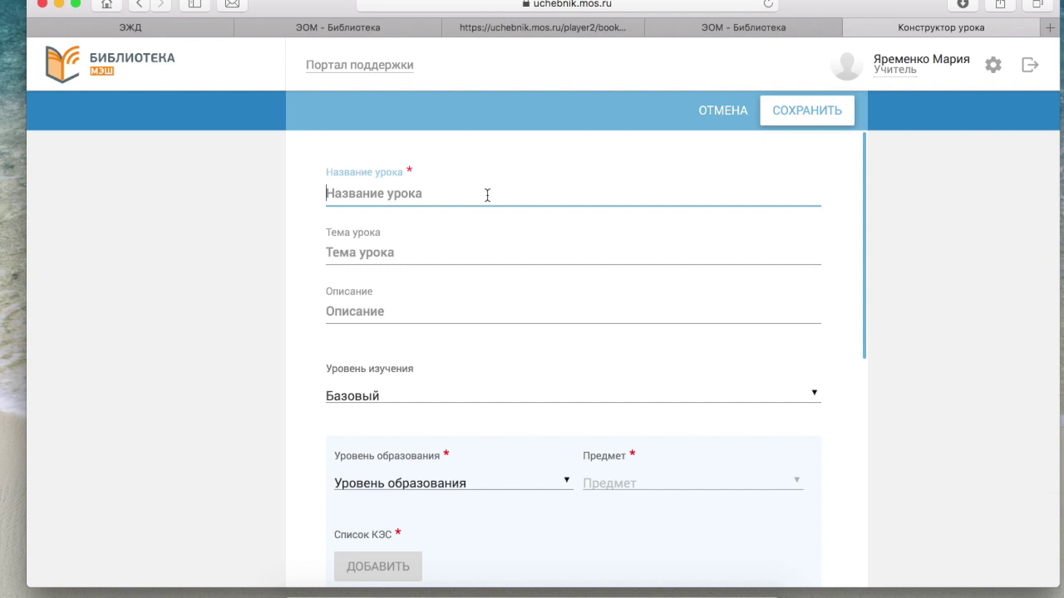
pyautogui.write('Sta')
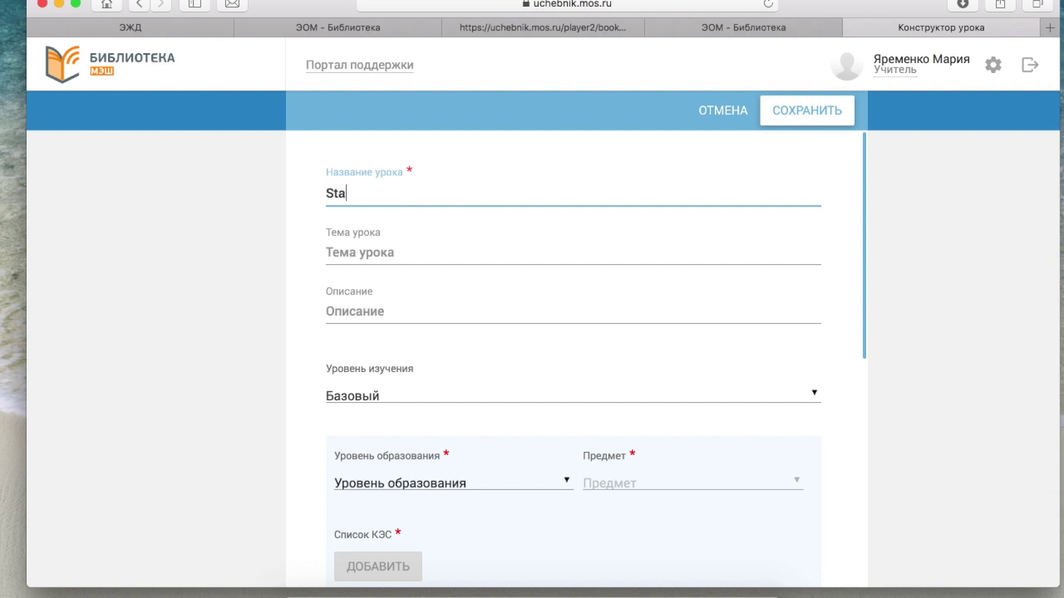
pyautogui.write('rlight 4. R')
pyautogui.write('ound')
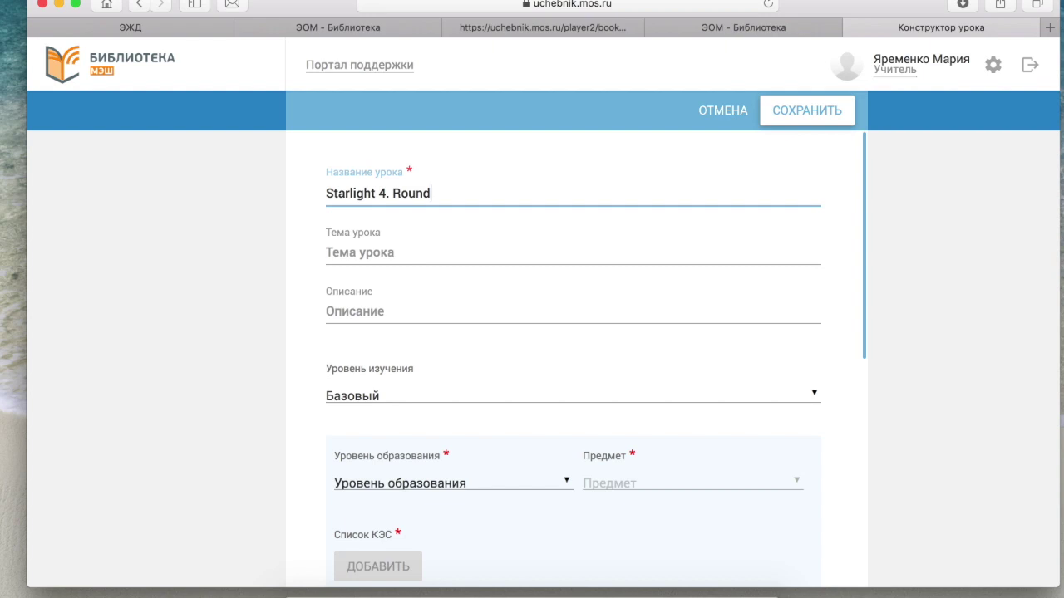
pyautogui.write('up le')
pyautogui.write('sso')
pyautogui.write('Countr')
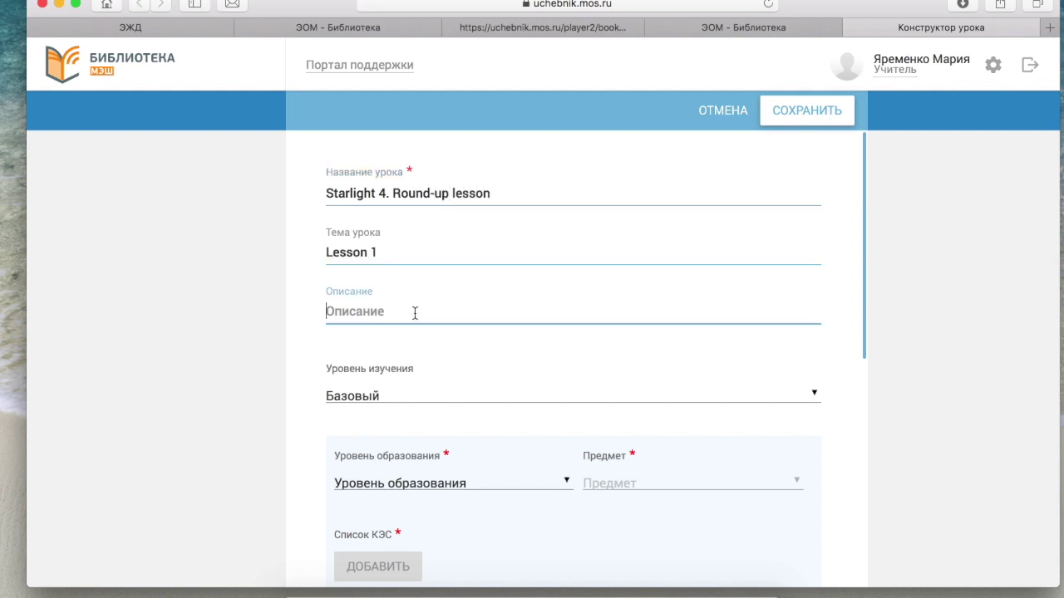
pyautogui.write('ies')
pyautogui.scroll(-2, 514, 376)
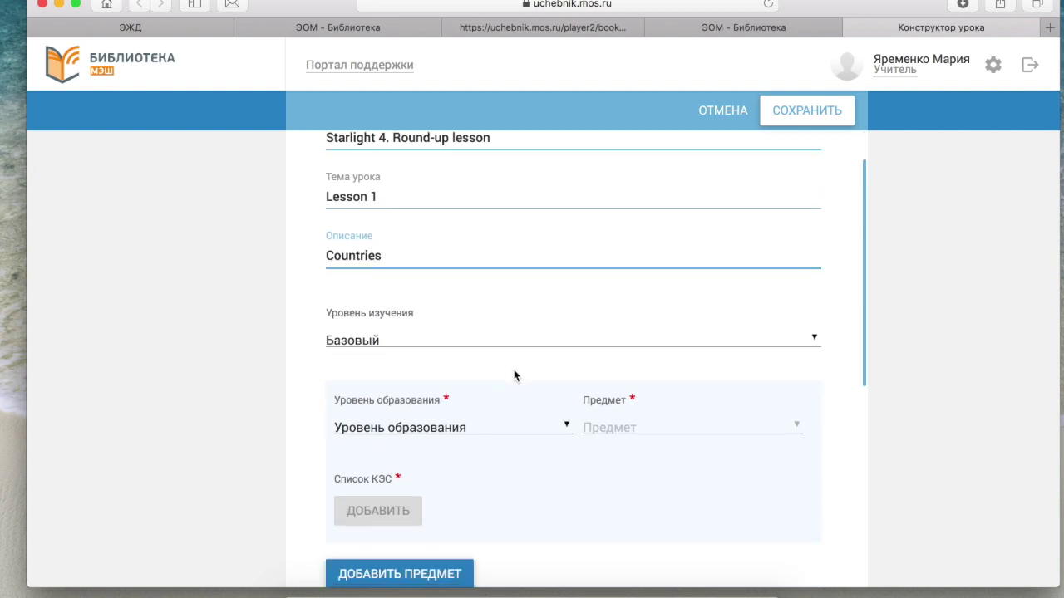
pyautogui.write(',')
pyautogui.click(541, 27)
# Append ', appearance' to the lesson description.
pyautogui.scroll(-3, 542, 452)
pyautogui.scroll(-5, 542, 452)
pyautogui.scroll(-2, 543, 451)
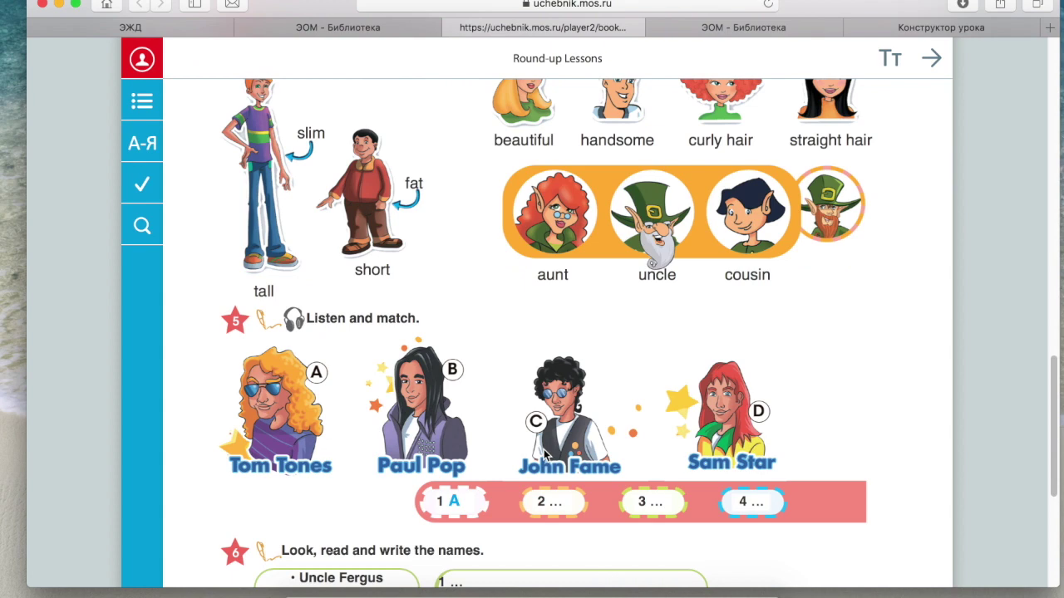
pyautogui.scroll(-3, 543, 448)
pyautogui.scroll(5, 543, 449)
pyautogui.scroll(-1, 546, 449)
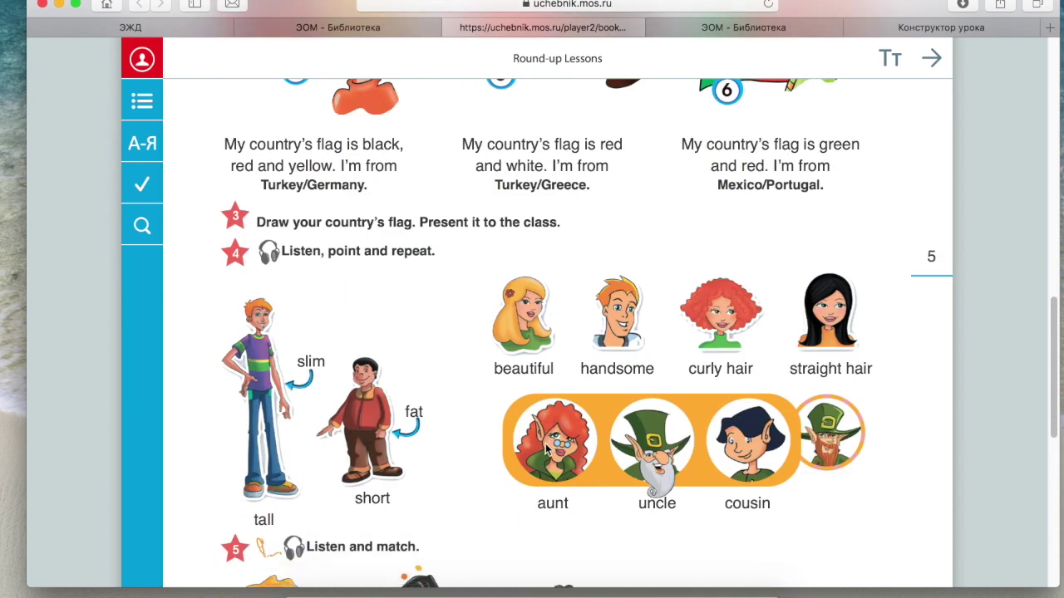
pyautogui.scroll(-2, 547, 450)
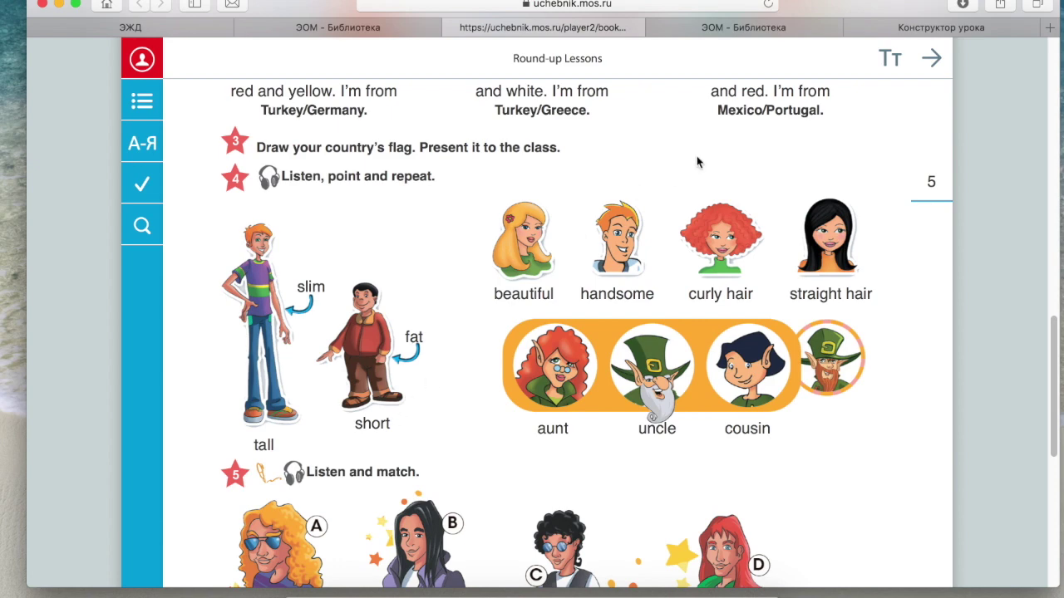
pyautogui.click(909, 32)
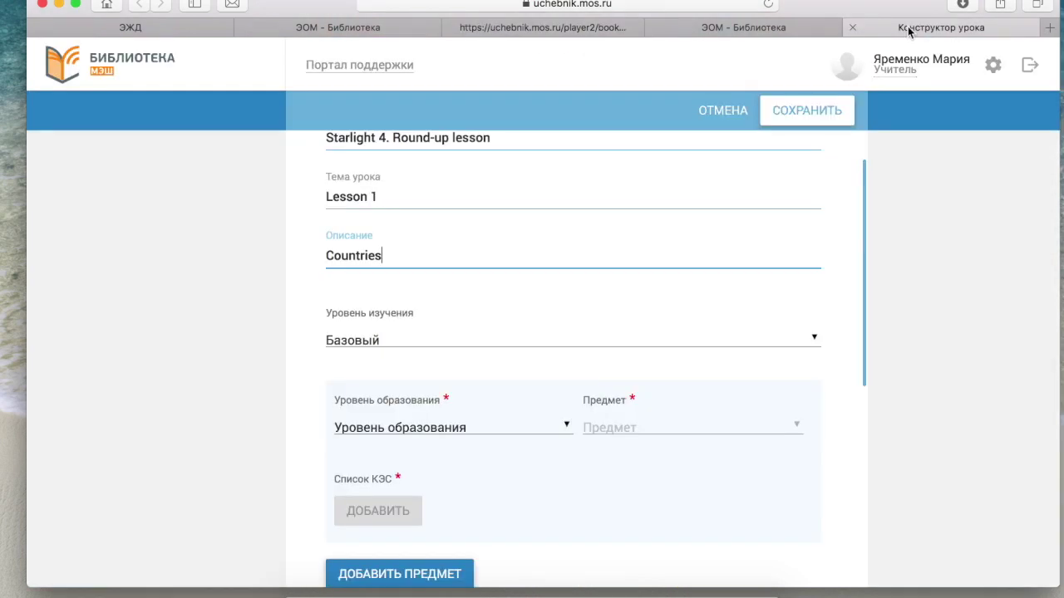
pyautogui.scroll(-1, 532, 309)
pyautogui.scroll(-2, 532, 309)
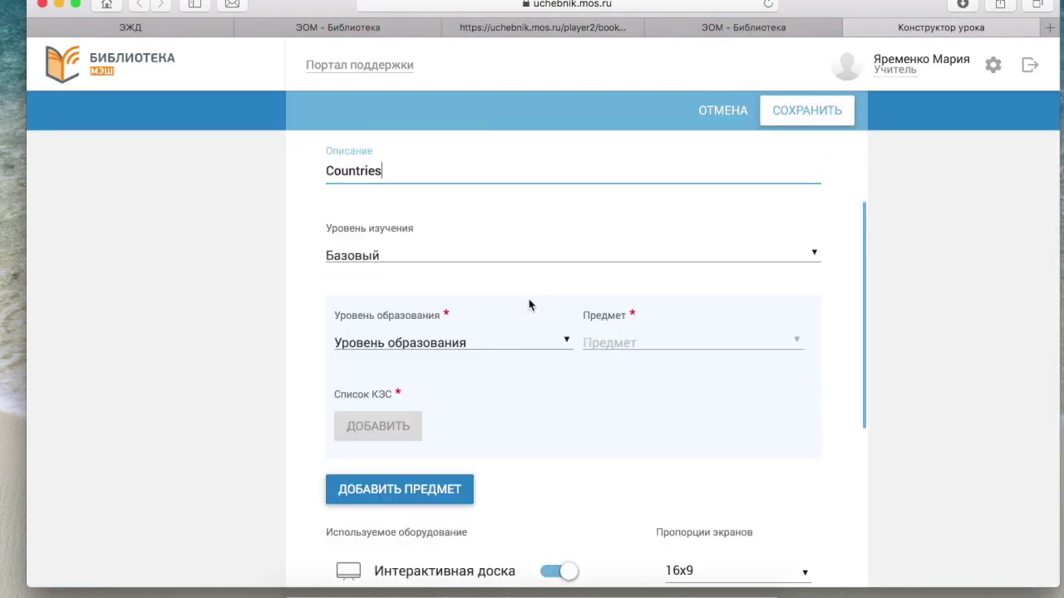
pyautogui.scroll(2, 530, 309)
pyautogui.scroll(2, 529, 307)
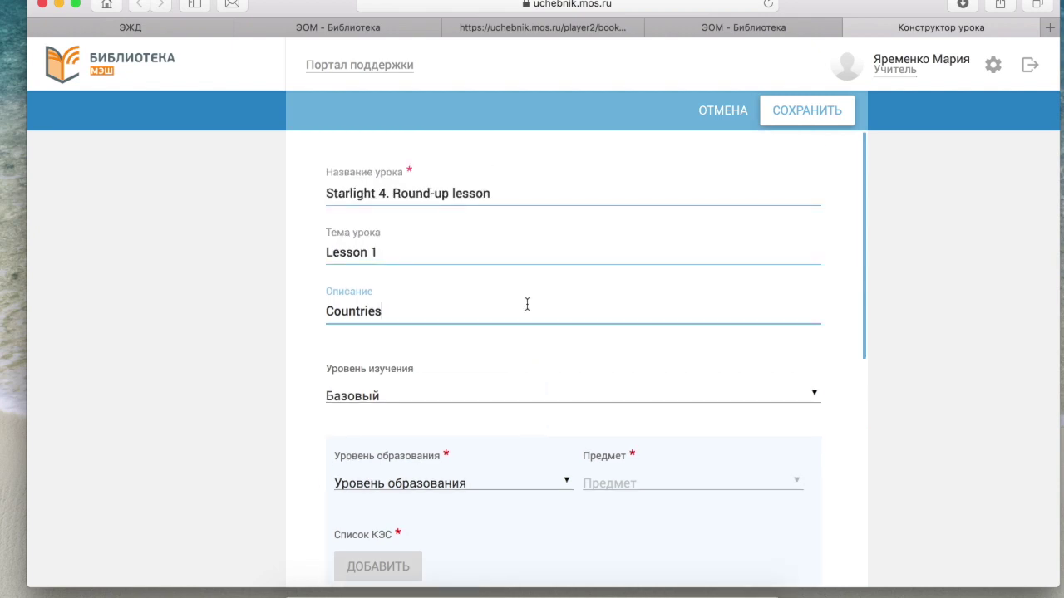
pyautogui.write(', apperance')
pyautogui.click(433, 339)
# Set study level Базовый, education level ООО and subject Английский язык.
pyautogui.click(464, 400)
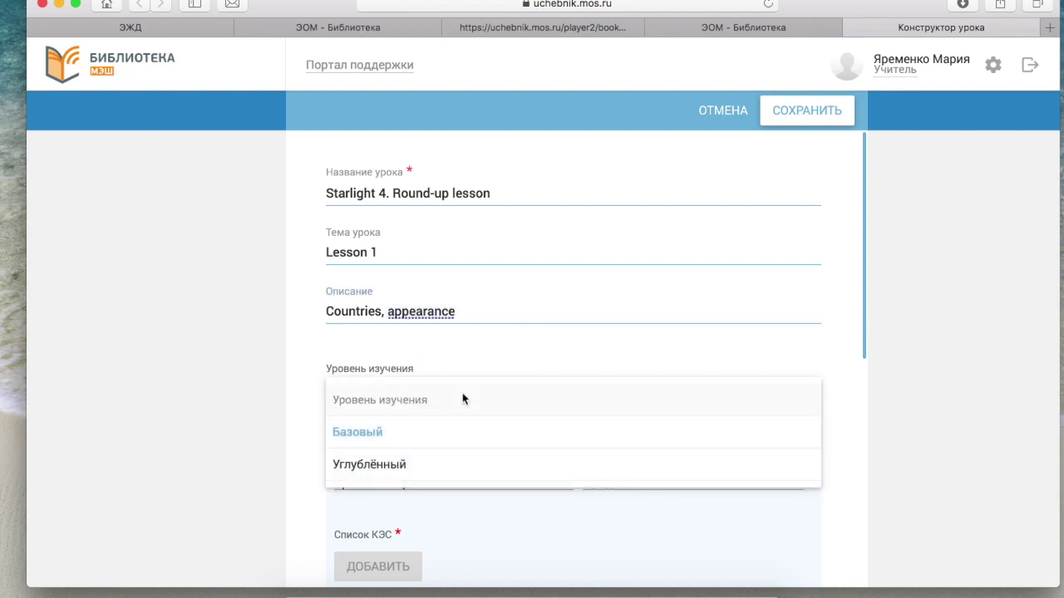
pyautogui.click(458, 429)
pyautogui.scroll(-1, 544, 399)
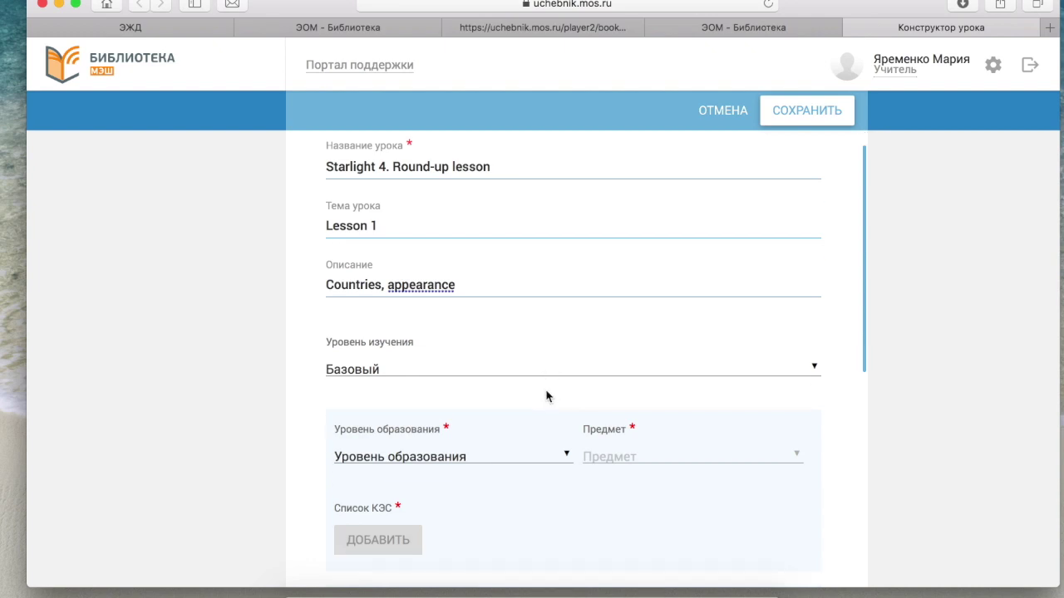
pyautogui.scroll(-3, 547, 396)
pyautogui.click(509, 379)
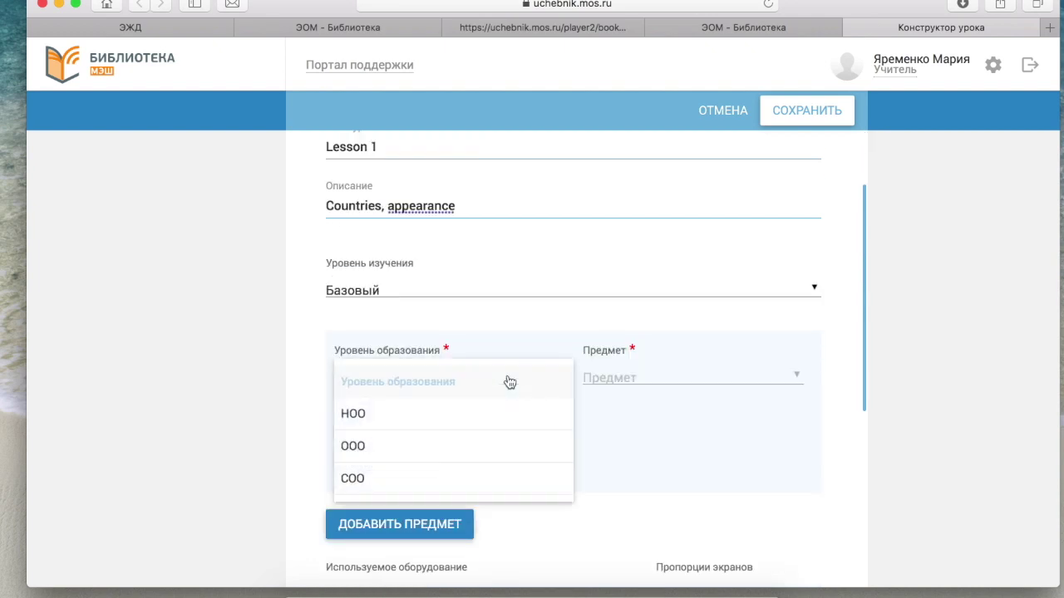
pyautogui.click(503, 447)
pyautogui.click(736, 380)
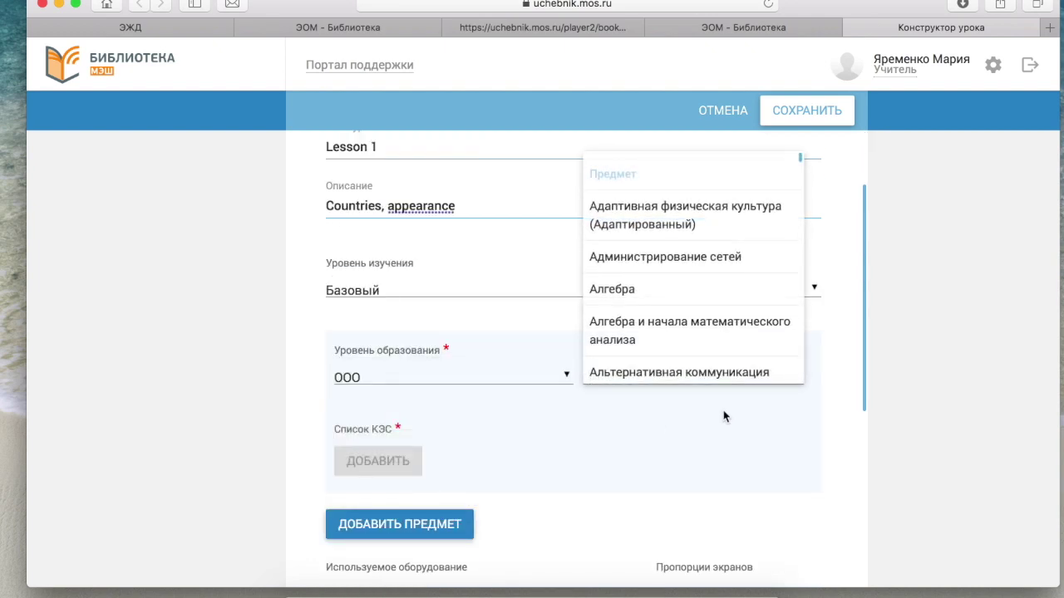
pyautogui.scroll(-1, 696, 332)
pyautogui.scroll(-3, 690, 336)
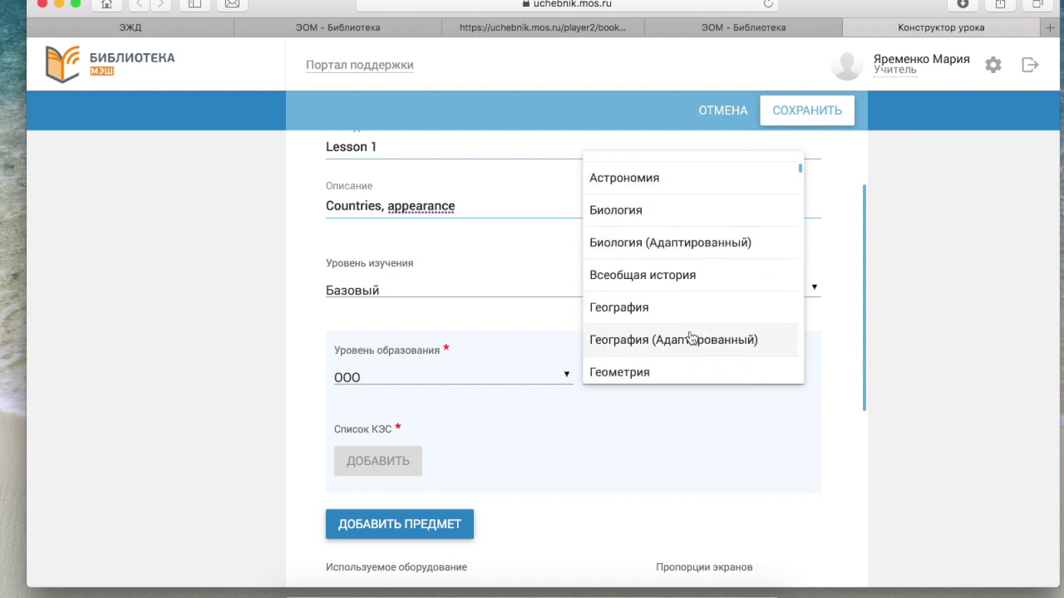
pyautogui.scroll(2, 679, 325)
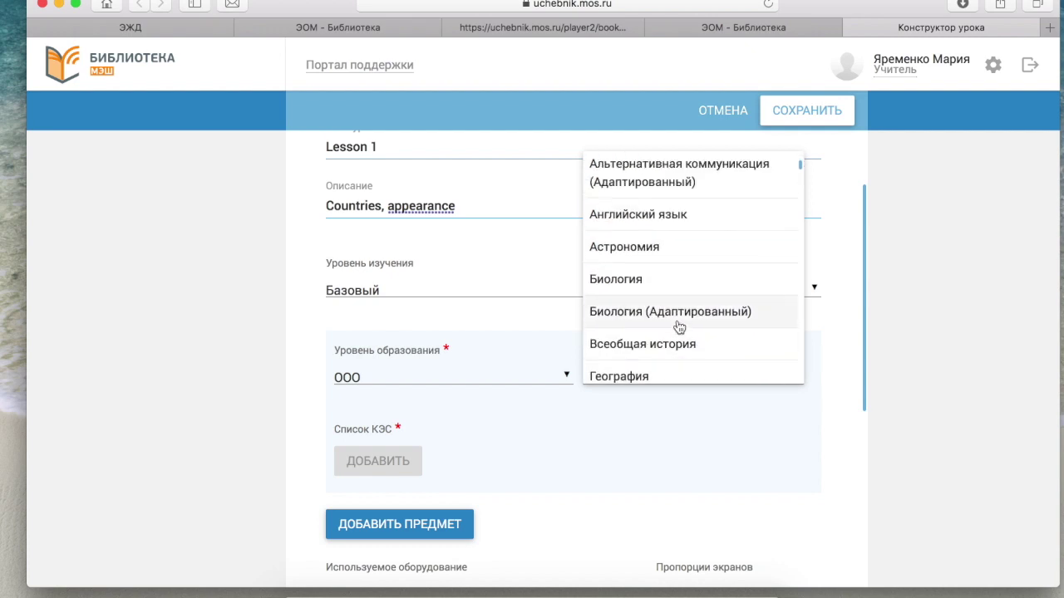
pyautogui.click(681, 214)
# Add the Коммуникативные умения competency to the lesson.
pyautogui.scroll(-2, 541, 424)
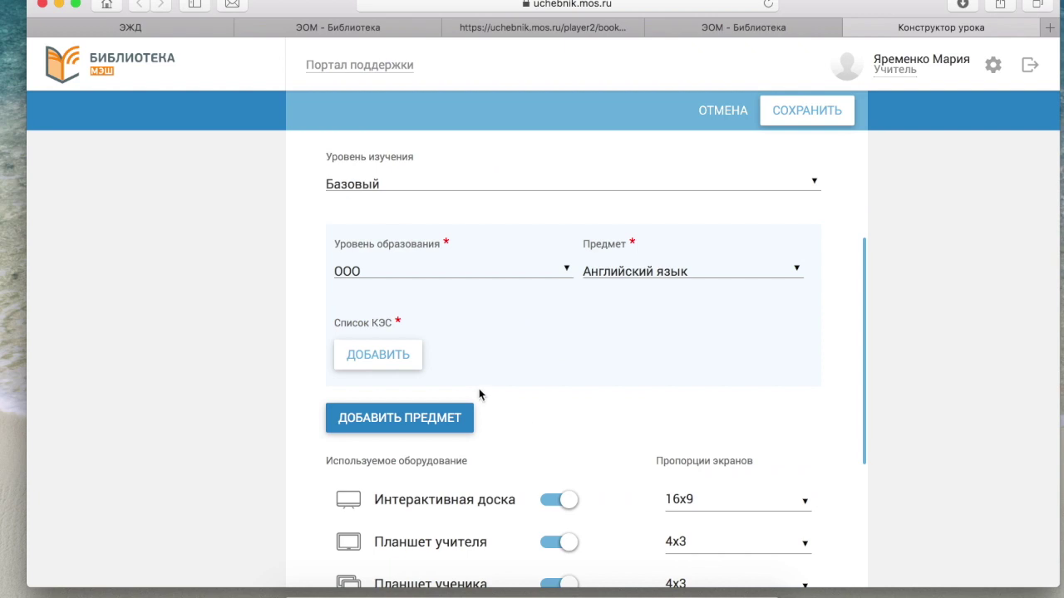
pyautogui.click(391, 356)
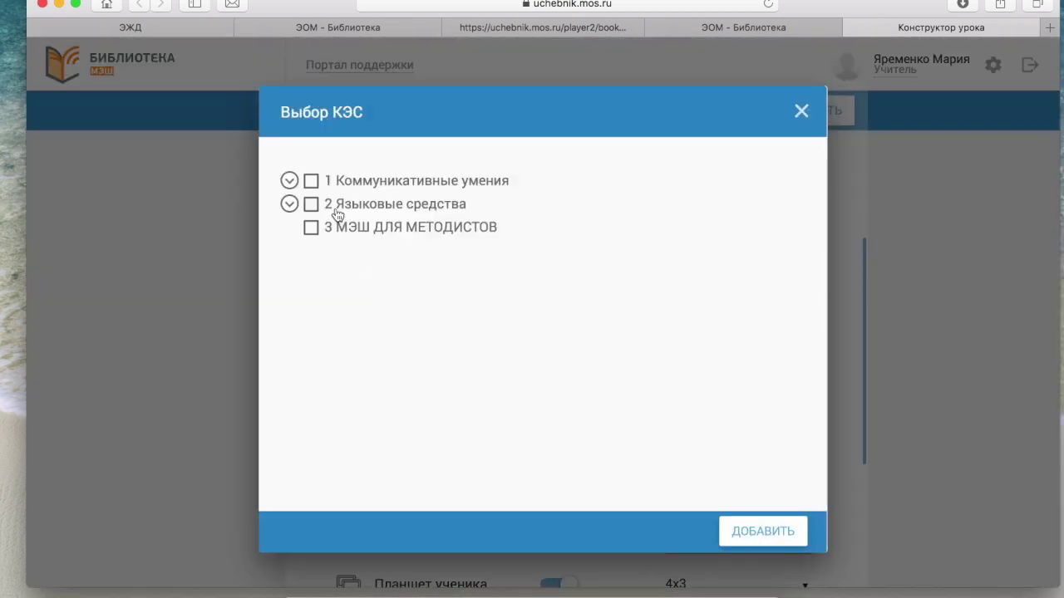
pyautogui.click(311, 181)
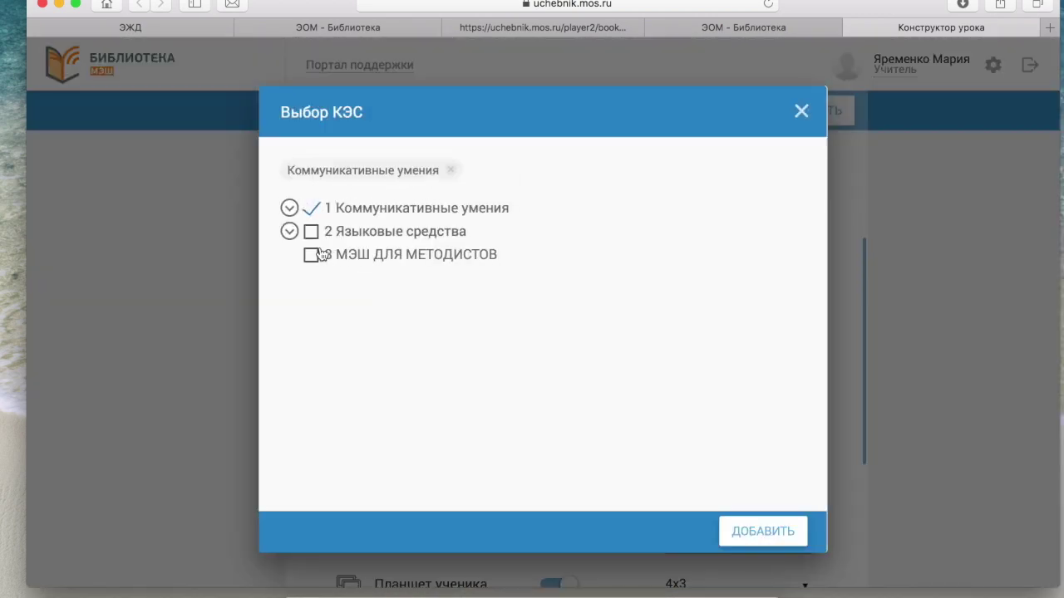
pyautogui.click(761, 532)
pyautogui.scroll(-1, 544, 404)
pyautogui.scroll(-3, 545, 404)
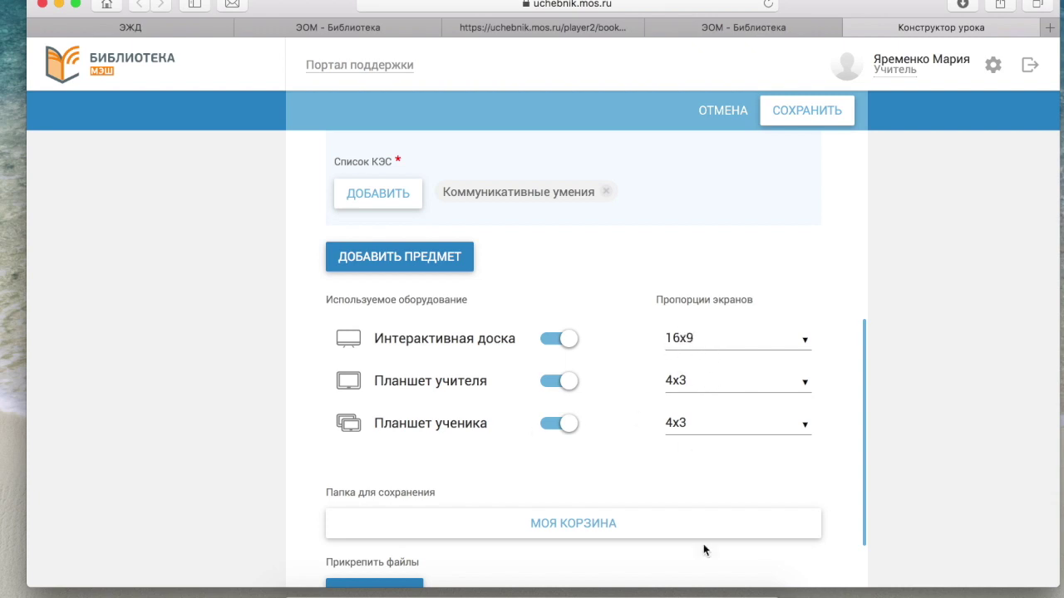
pyautogui.moveTo(672, 594)
pyautogui.click(671, 582)
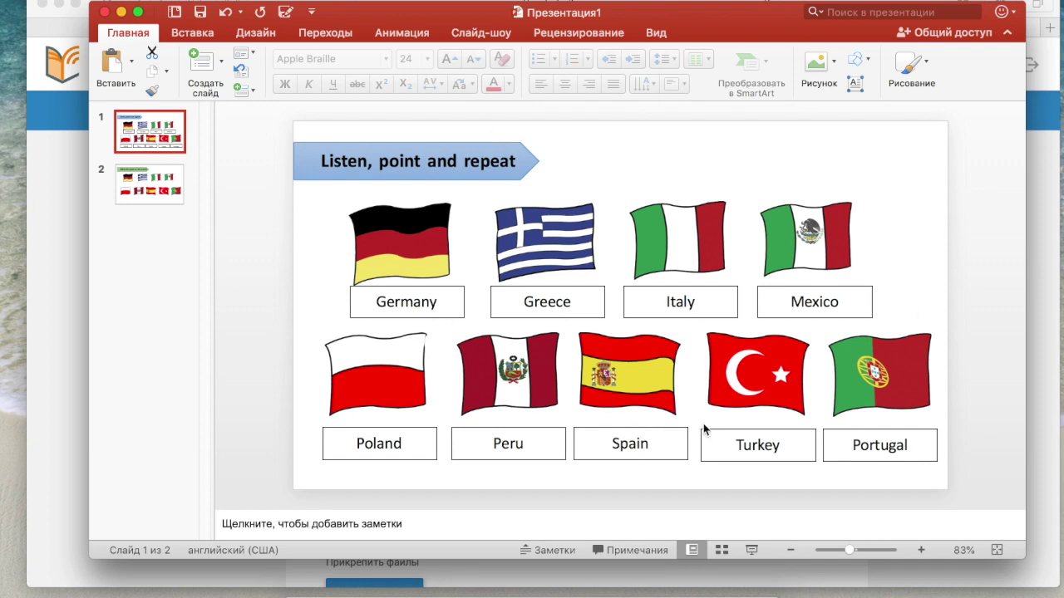
# Put the presentation away and save the lesson properties in the browser.
pyautogui.click(122, 11)
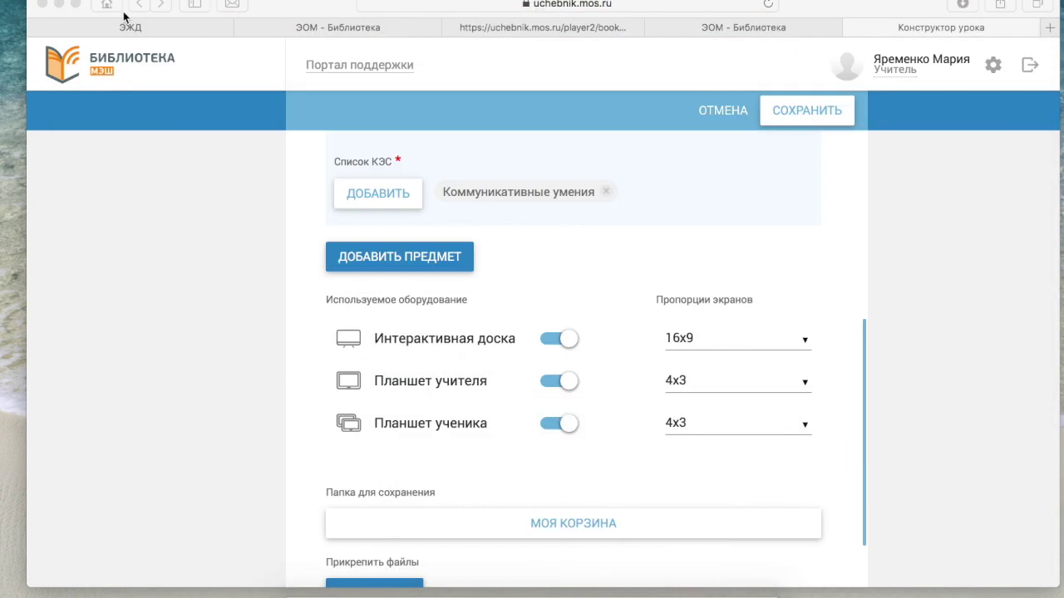
pyautogui.scroll(-2, 606, 374)
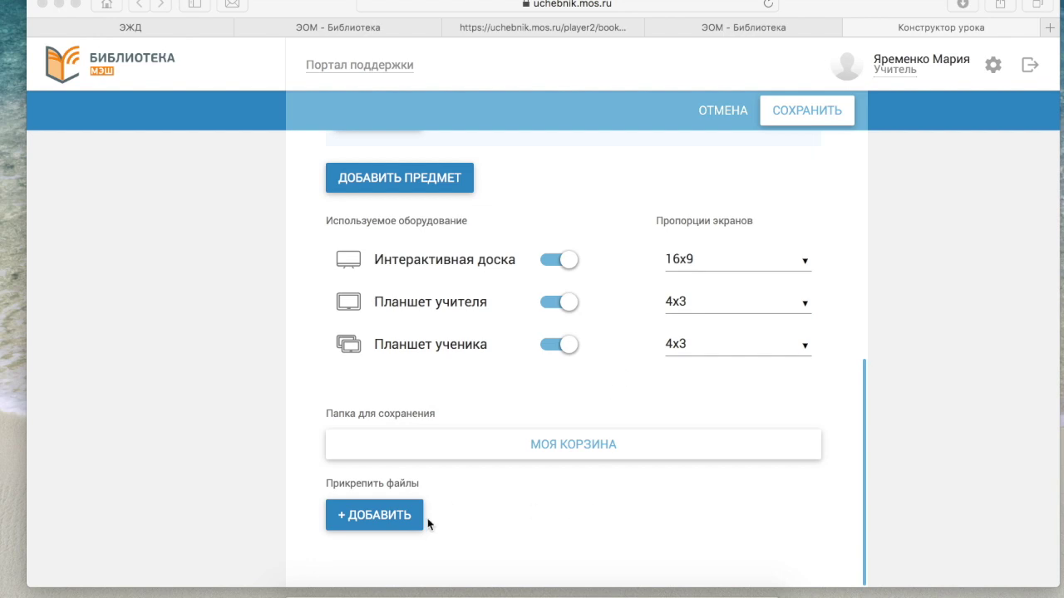
pyautogui.scroll(2, 565, 525)
pyautogui.scroll(2, 564, 527)
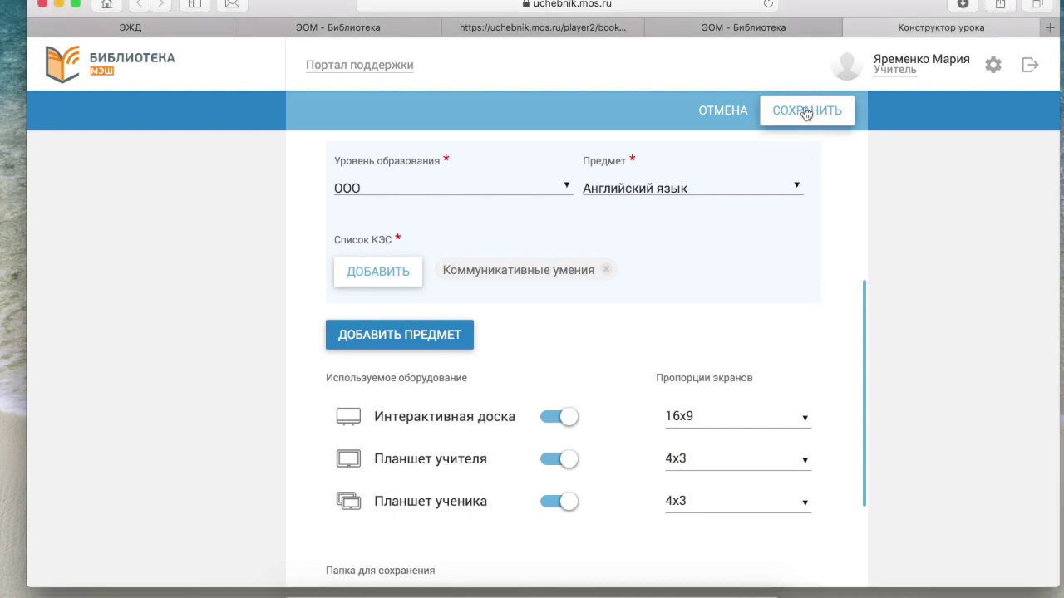
pyautogui.click(814, 113)
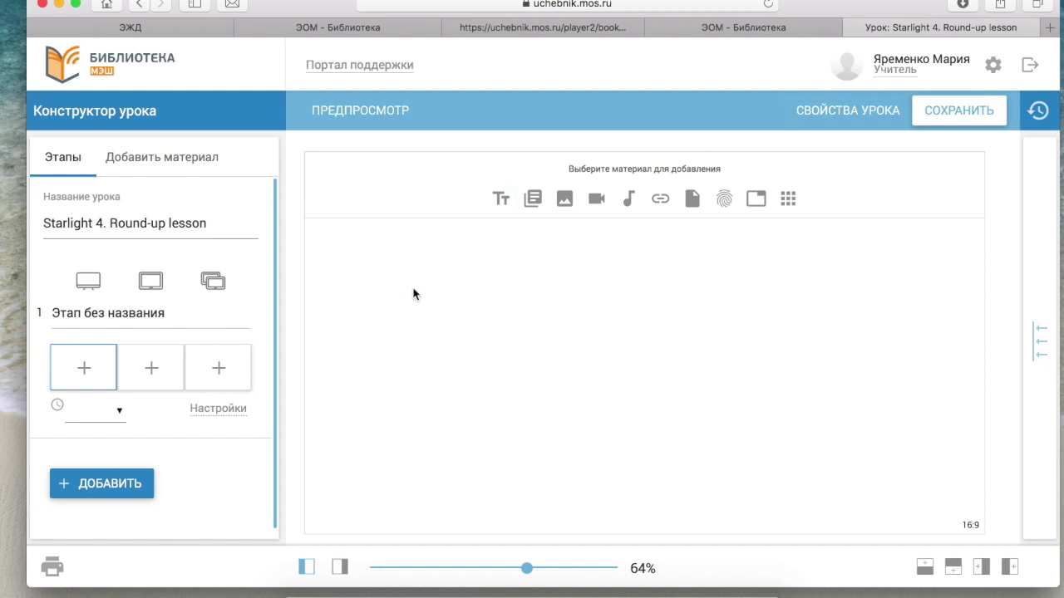
# Rename the first stage to 'Vocabulary lead-in' and select its first frame.
pyautogui.moveTo(181, 316); pyautogui.dragTo(53, 315)
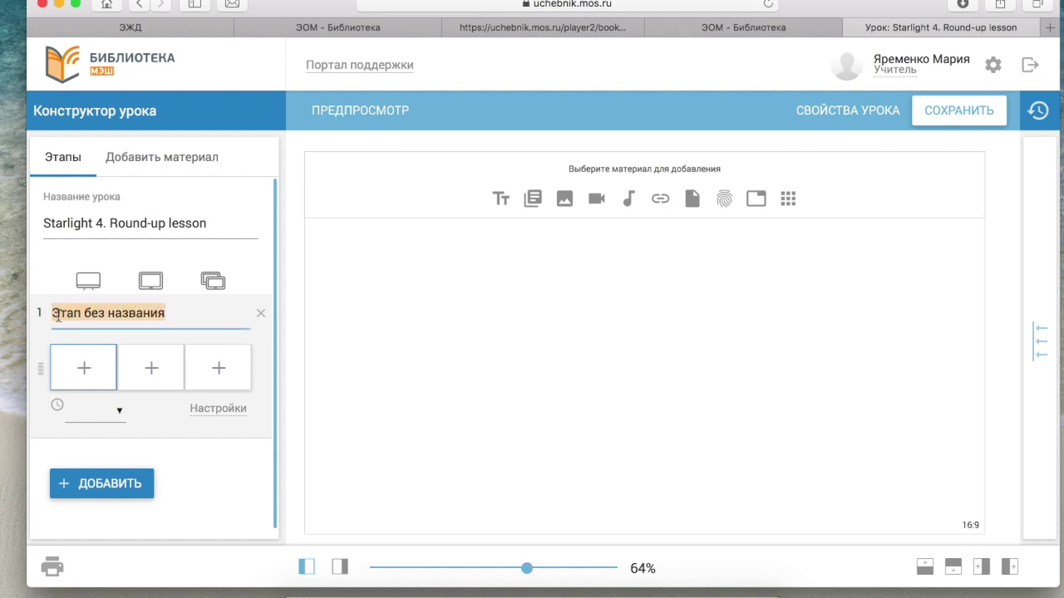
pyautogui.write('Vocabulary lead-in')
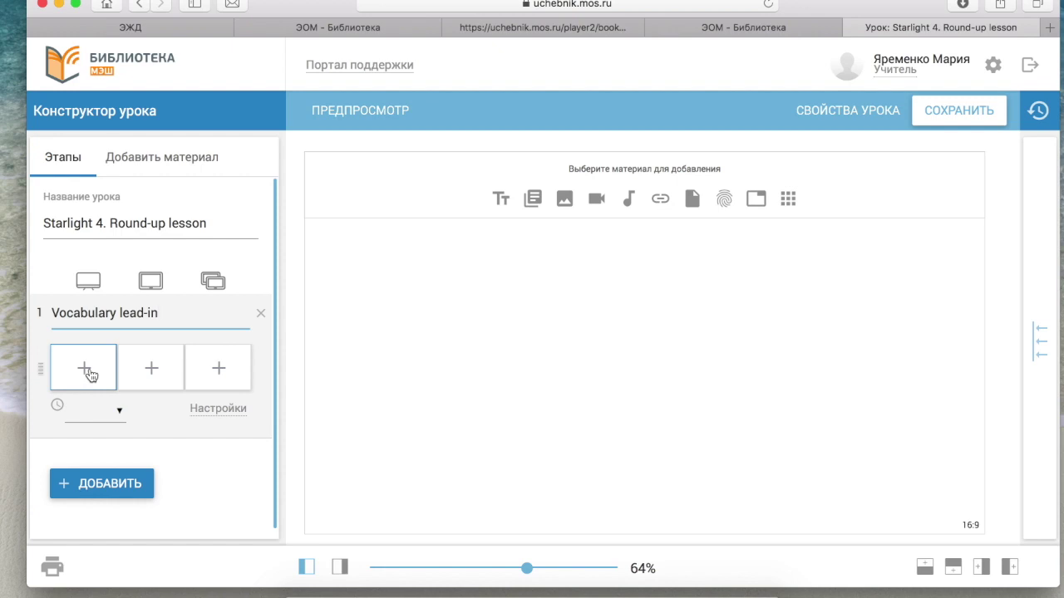
pyautogui.click(91, 375)
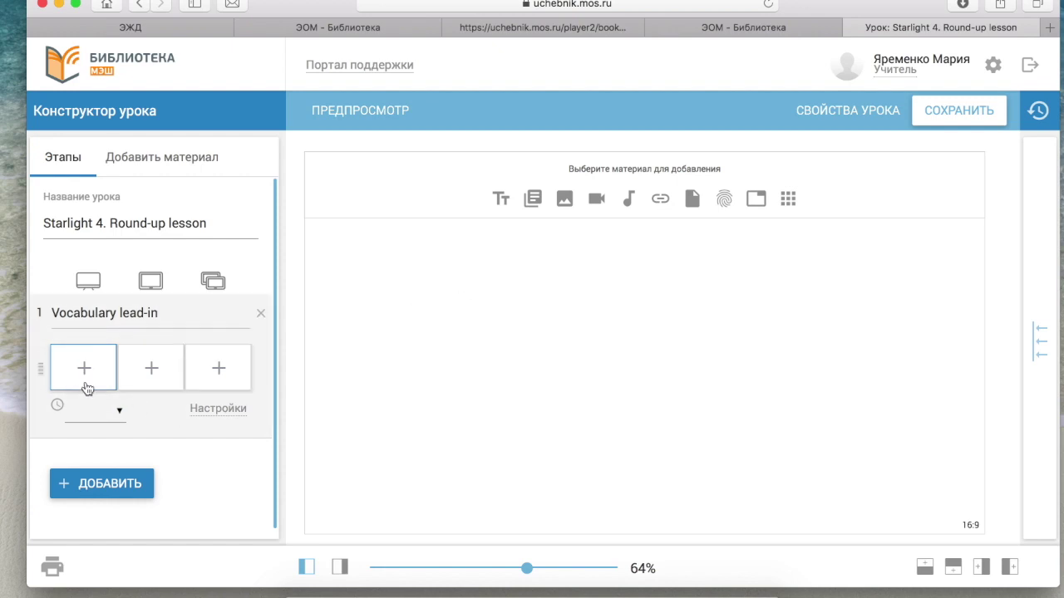
pyautogui.click(155, 374)
pyautogui.click(222, 371)
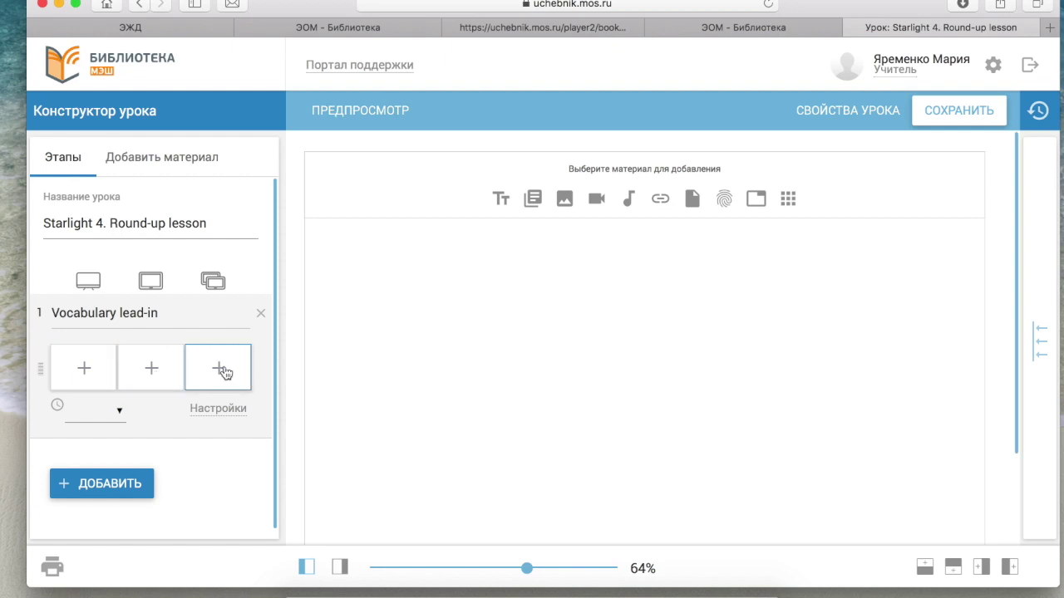
pyautogui.click(94, 378)
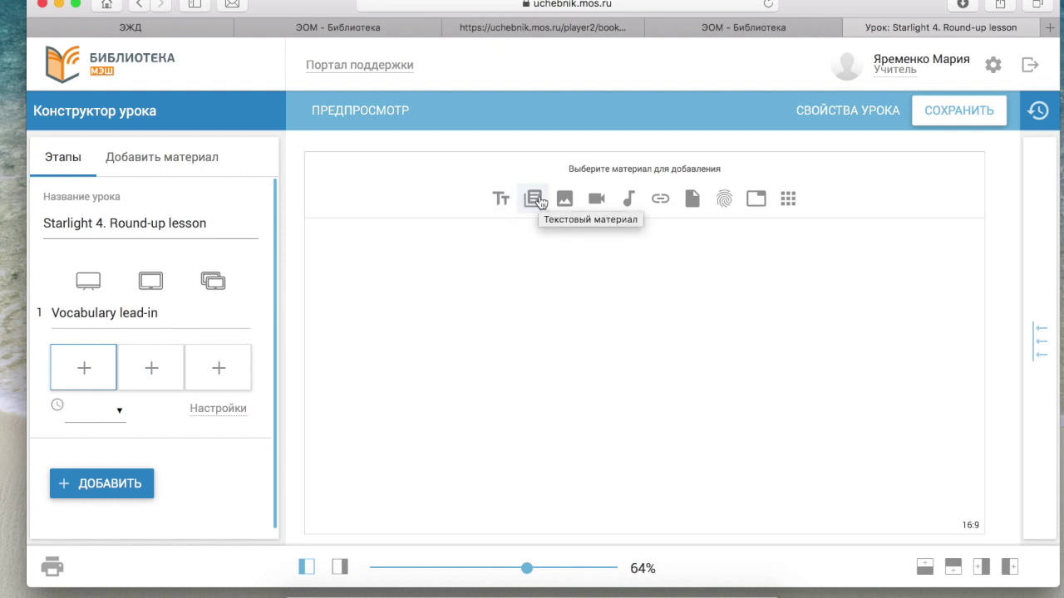
pyautogui.click(563, 207)
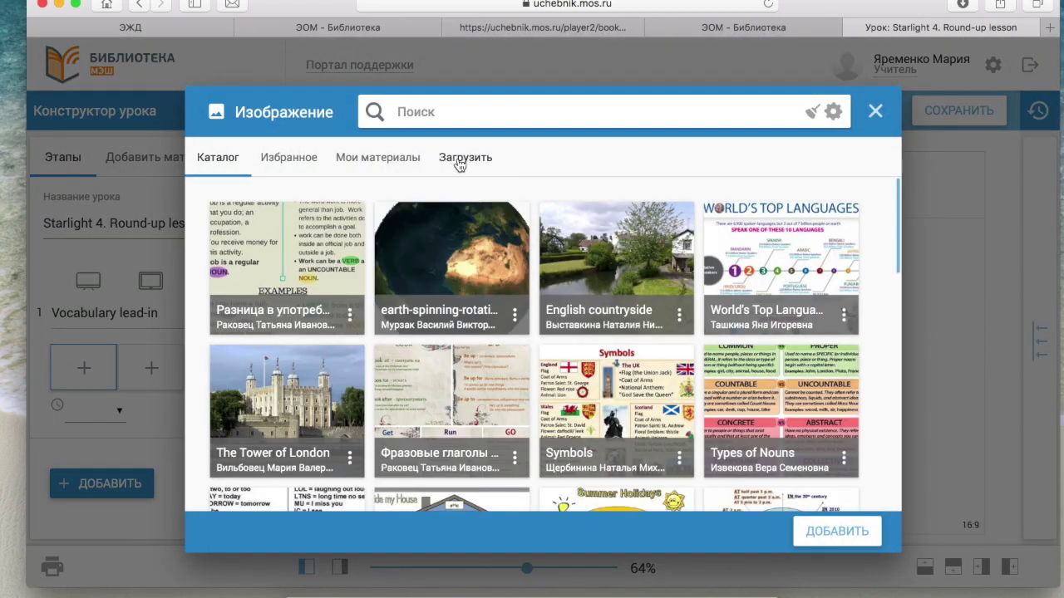
# Upload Слайд1.jpg from the Ex.1, ex.2 folder as a Рисунок image material.
pyautogui.click(462, 159)
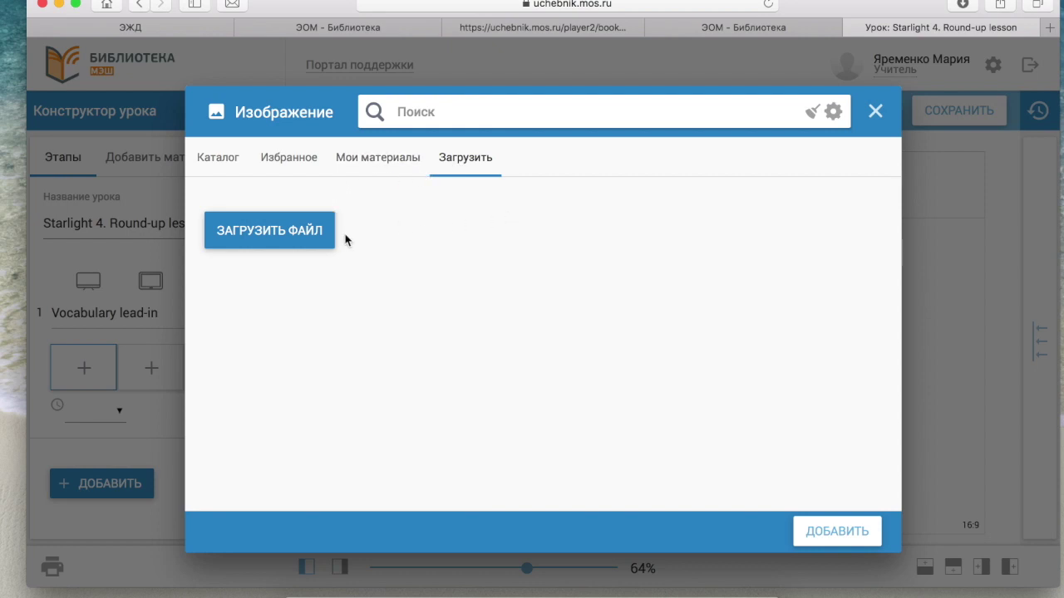
pyautogui.click(307, 241)
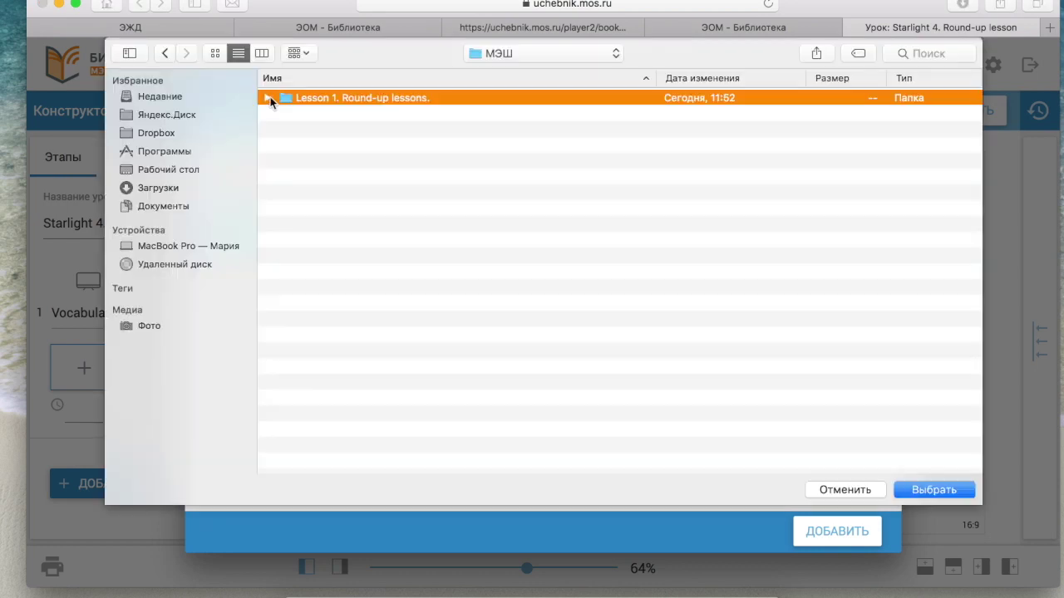
pyautogui.click(268, 97)
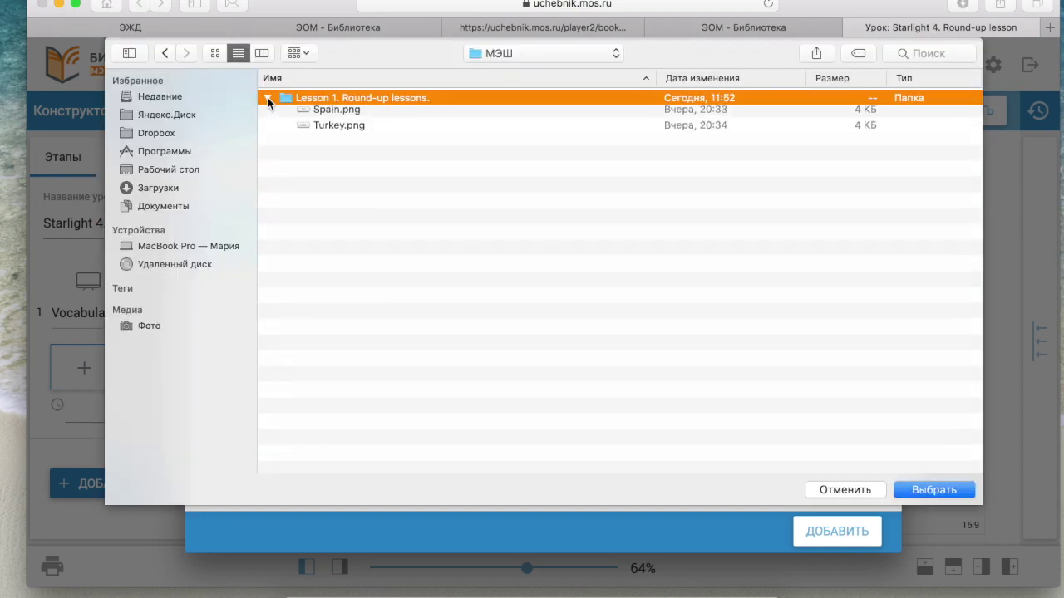
pyautogui.click(285, 129)
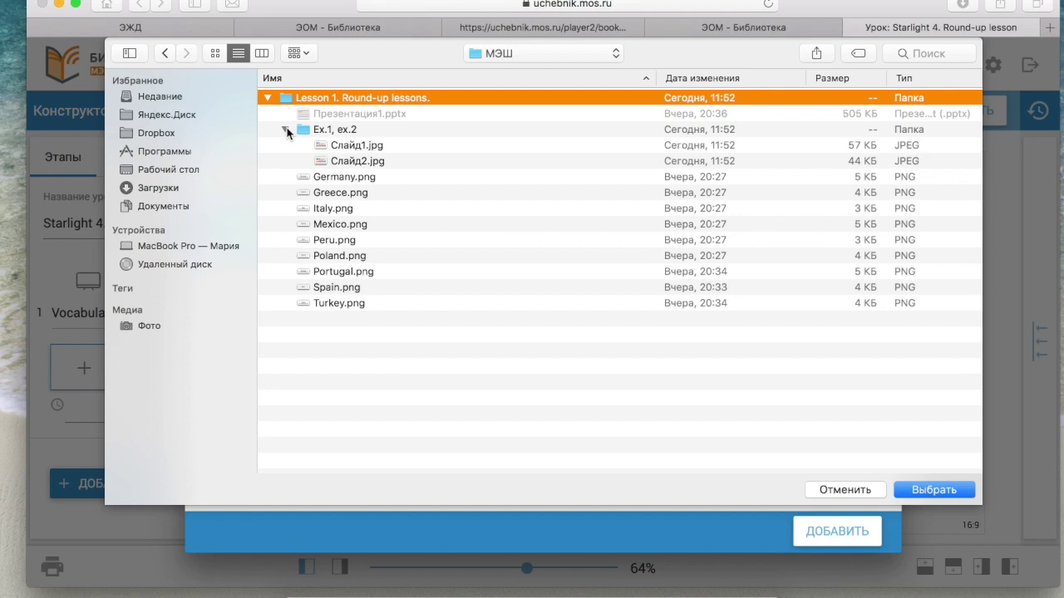
pyautogui.click(358, 147)
pyautogui.click(925, 489)
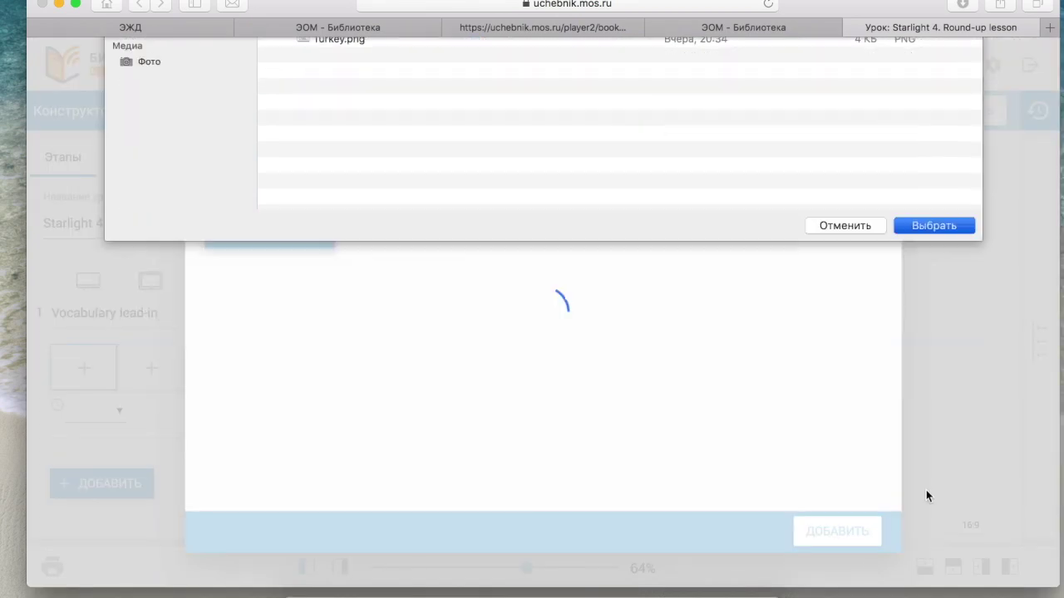
pyautogui.scroll(-1, 539, 306)
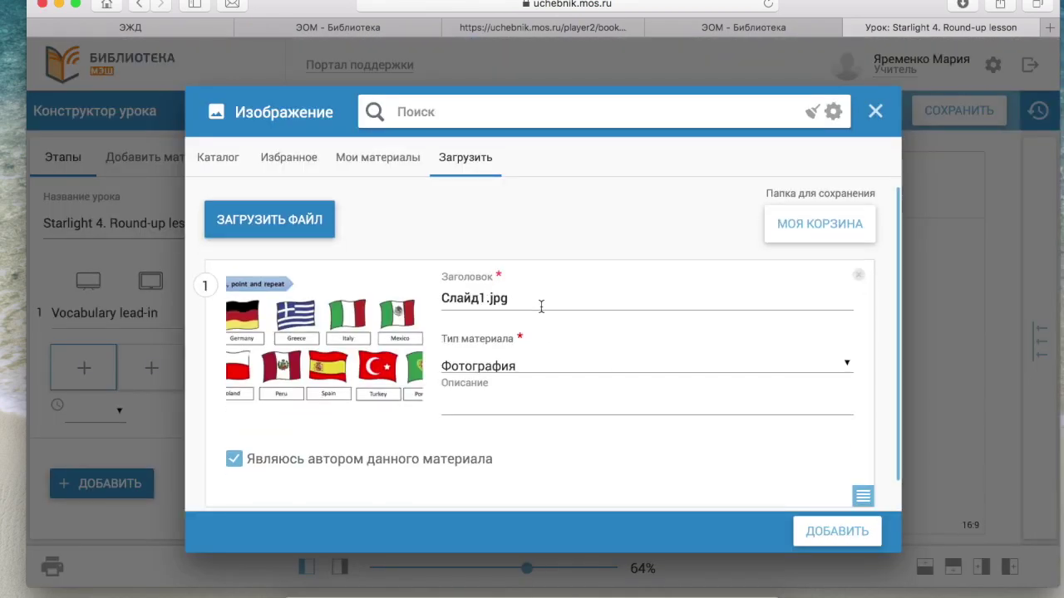
pyautogui.click(605, 359)
pyautogui.click(595, 380)
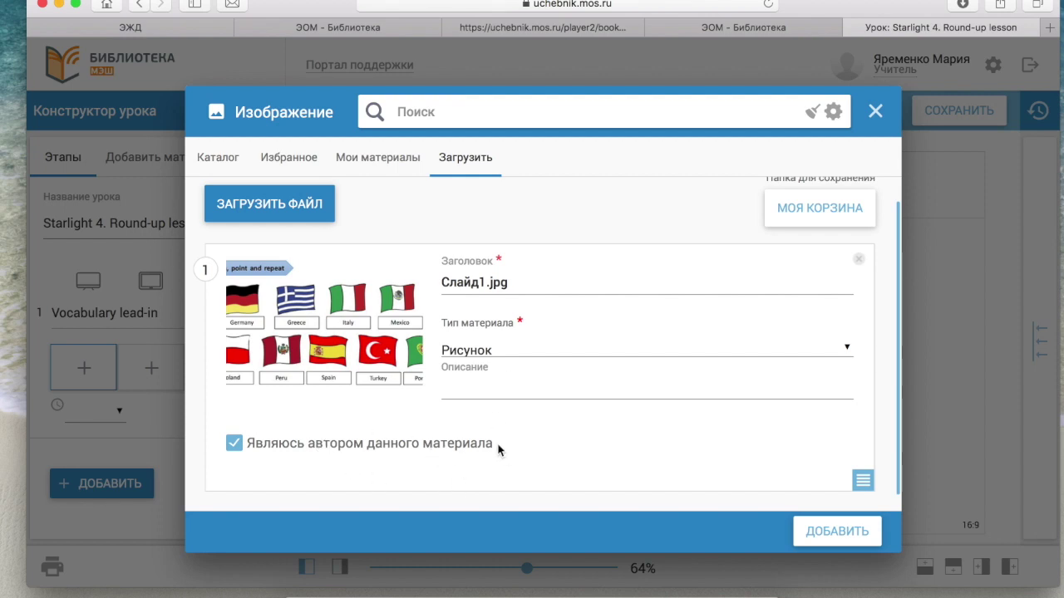
pyautogui.click(837, 531)
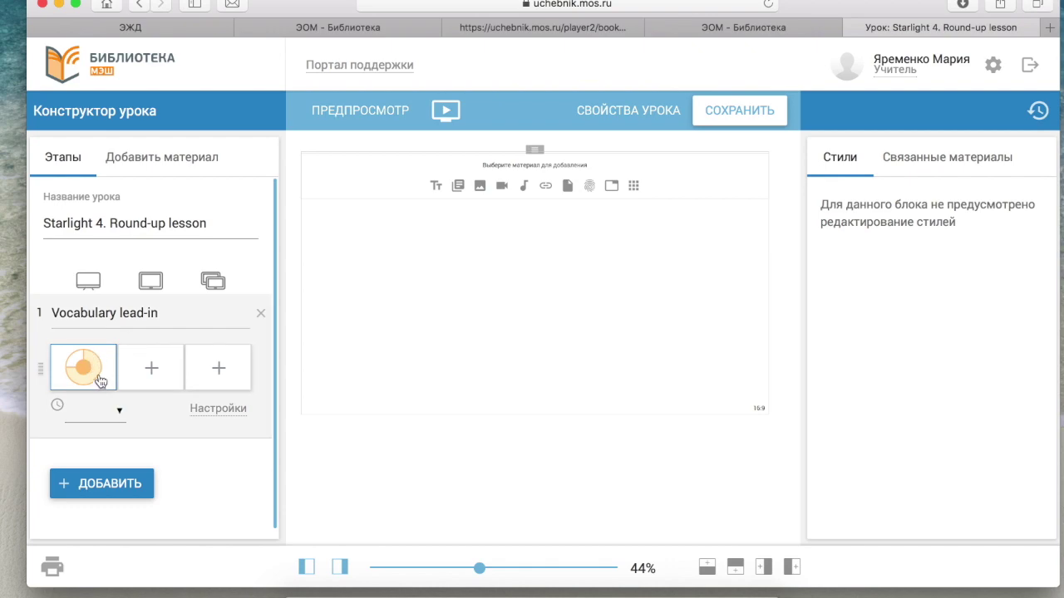
pyautogui.click(479, 188)
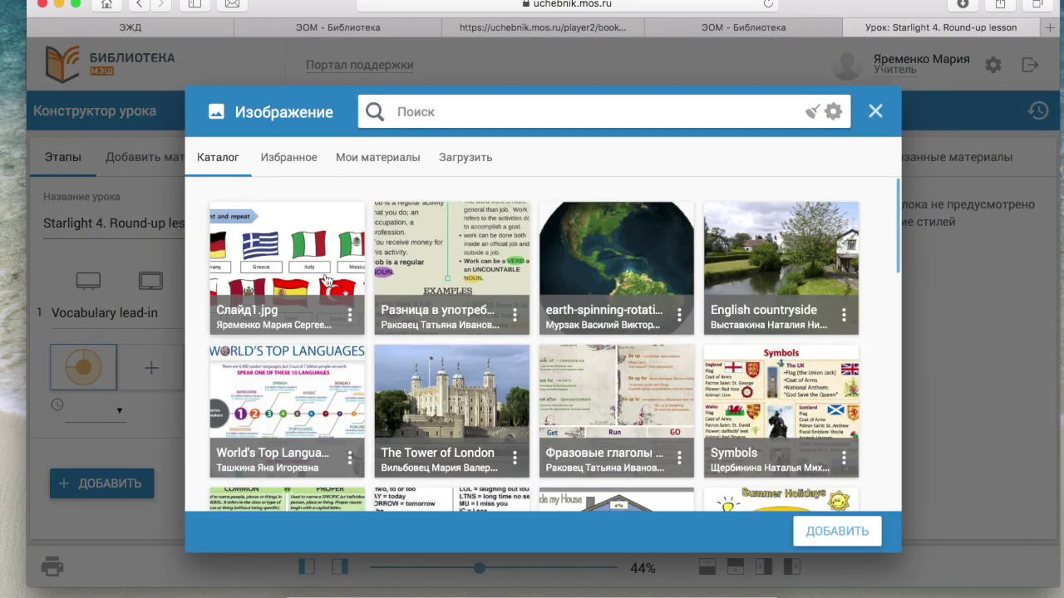
# Place the Слайд1.jpg flags image in the first frame and enlarge it.
pyautogui.click(837, 531)
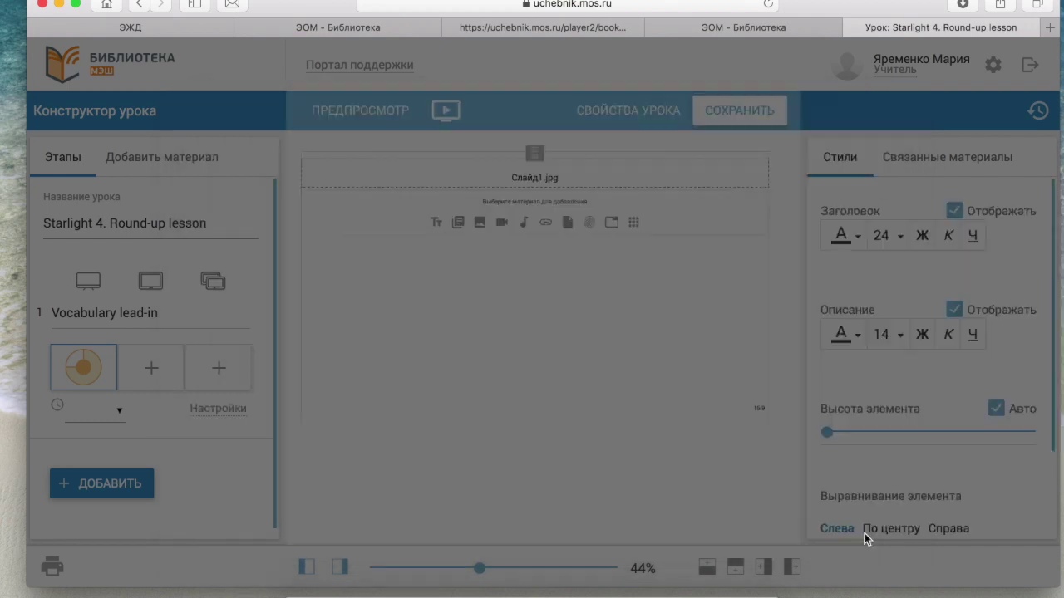
pyautogui.moveTo(827, 432); pyautogui.dragTo(931, 429)
pyautogui.scroll(-3, 902, 424)
pyautogui.moveTo(535, 279)
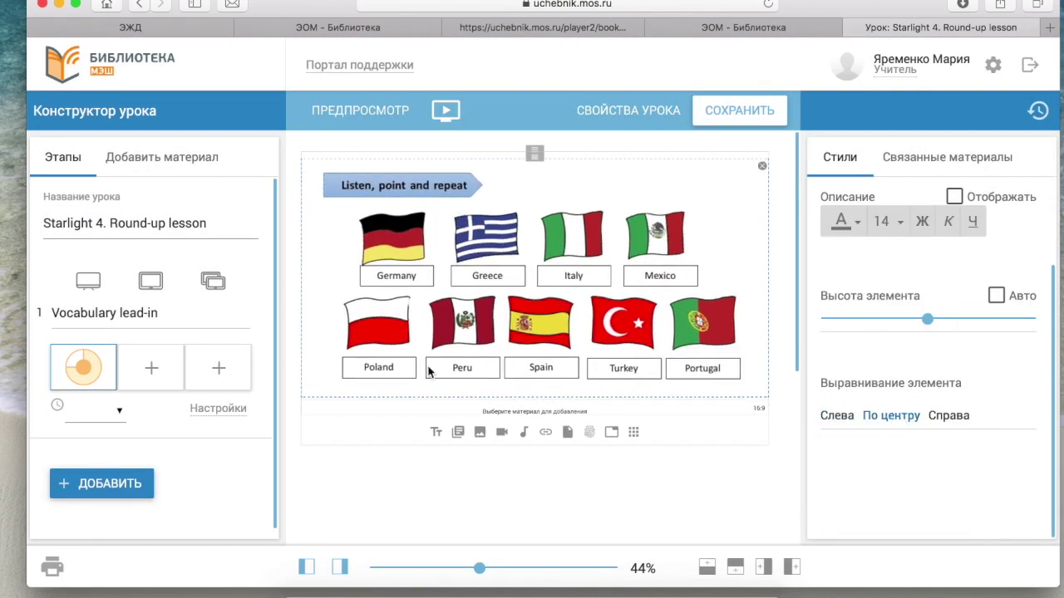
pyautogui.moveTo(536, 153); pyautogui.dragTo(537, 158)
# Browse the audio picker's catalogues and close it without adding anything.
pyautogui.click(526, 434)
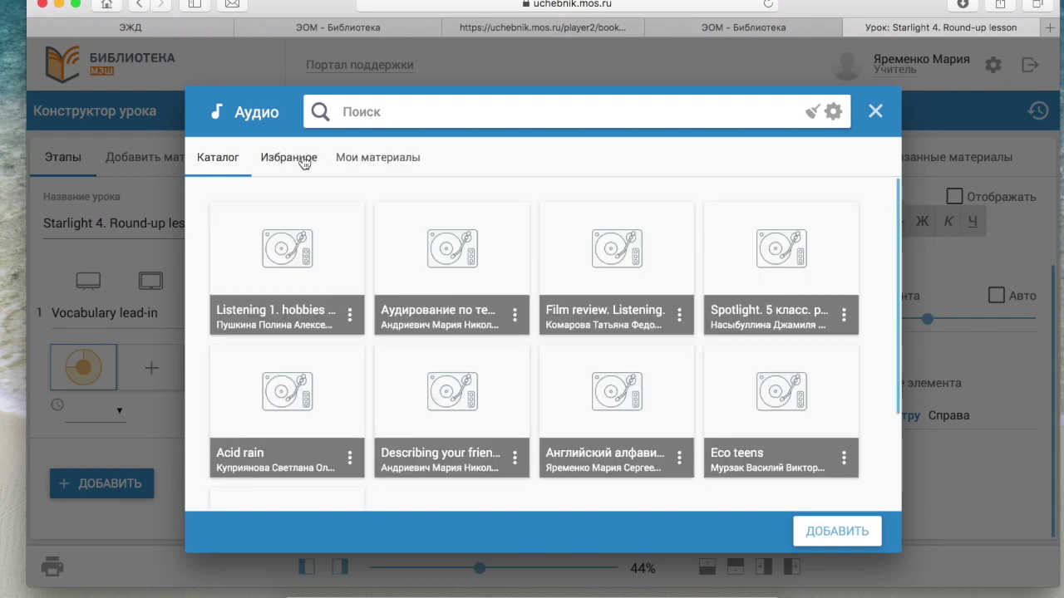
pyautogui.click(366, 160)
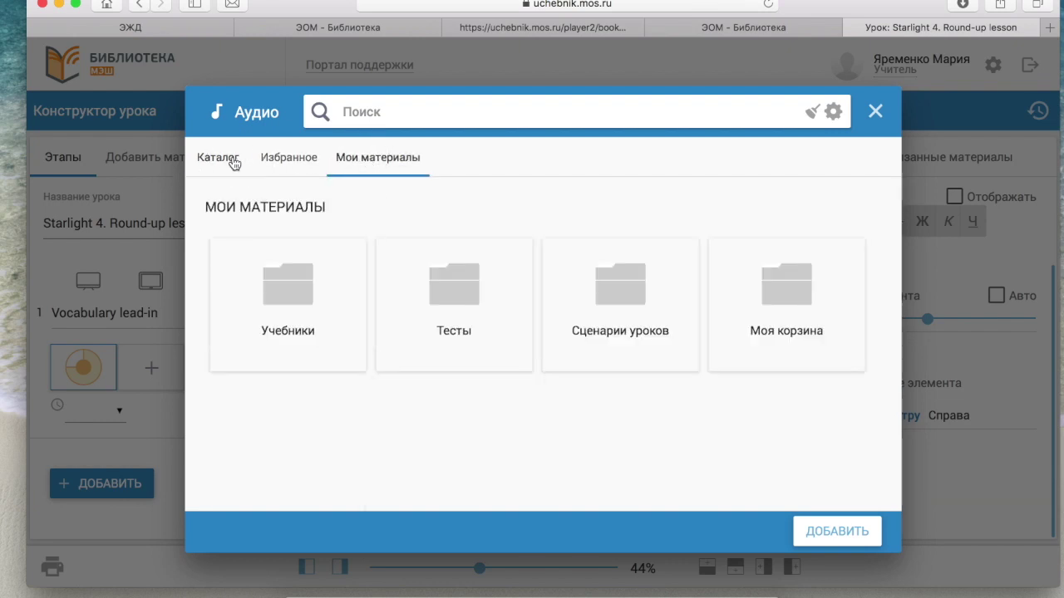
pyautogui.click(235, 162)
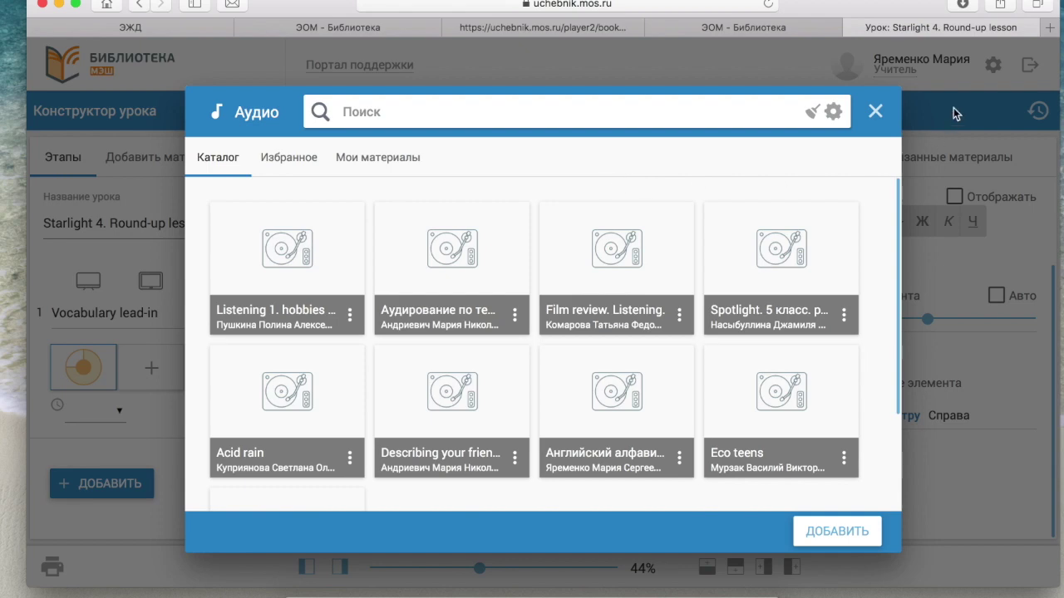
pyautogui.click(876, 111)
pyautogui.moveTo(527, 317)
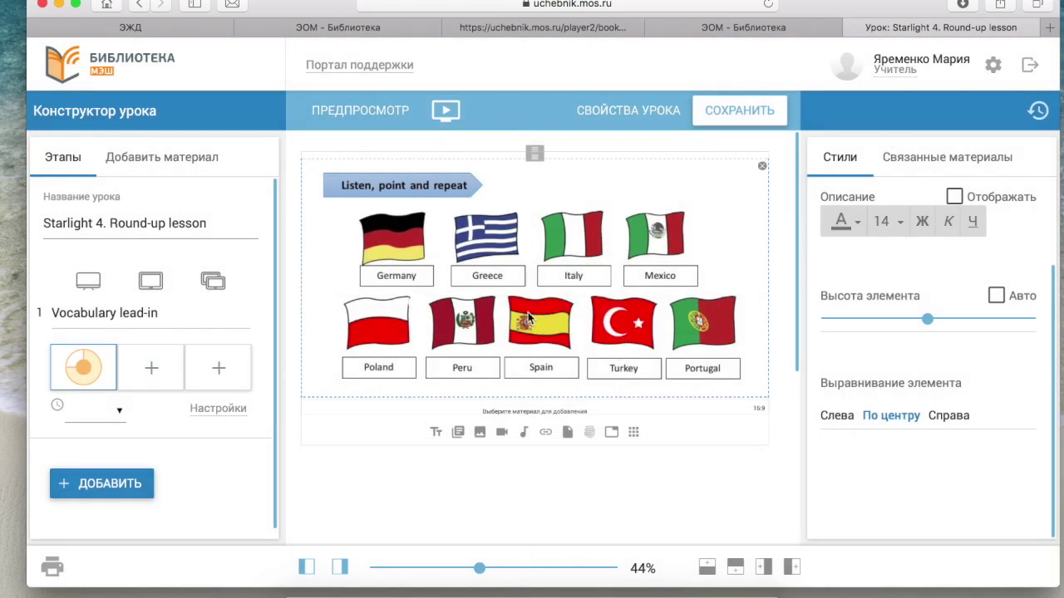
# Save the lesson and leave the constructor for the library catalogue.
pyautogui.click(763, 113)
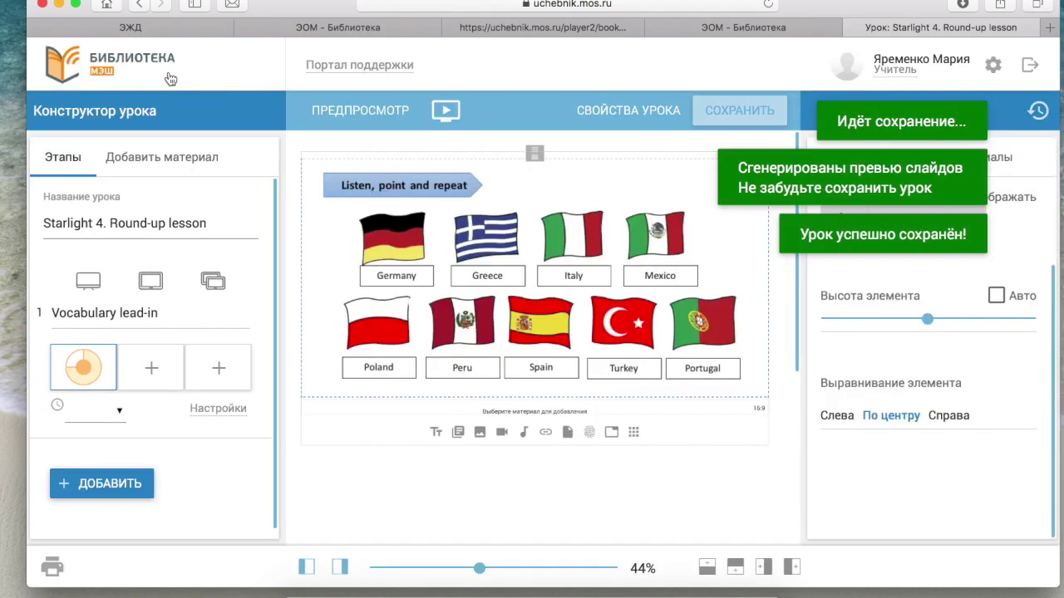
pyautogui.click(164, 68)
pyautogui.click(637, 372)
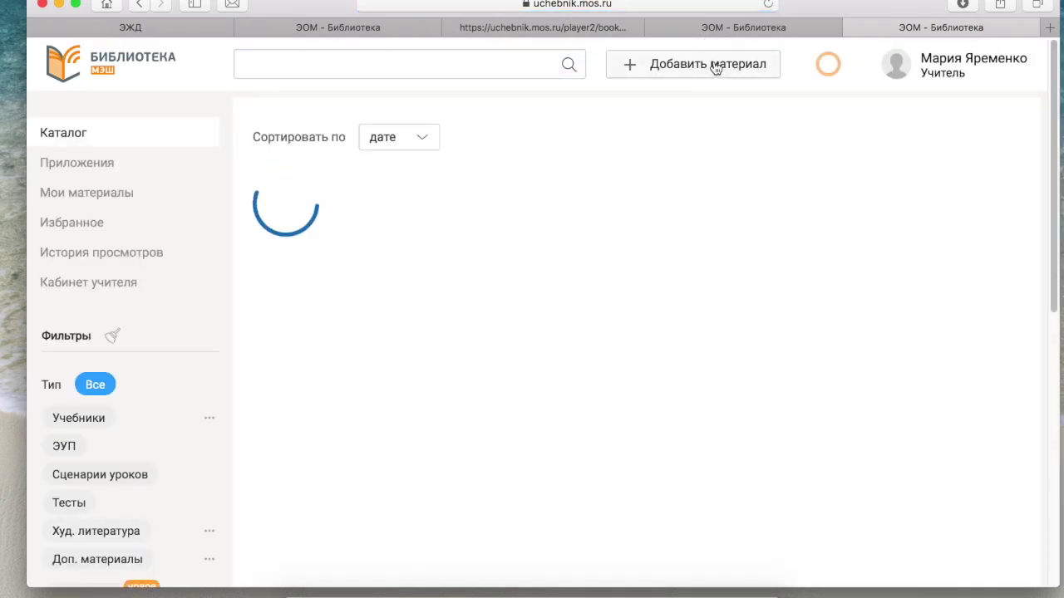
# Start a new audio material titled 'Starlight 4 ex.1 p.4', then search for an audio cutter.
pyautogui.click(715, 68)
pyautogui.click(669, 100)
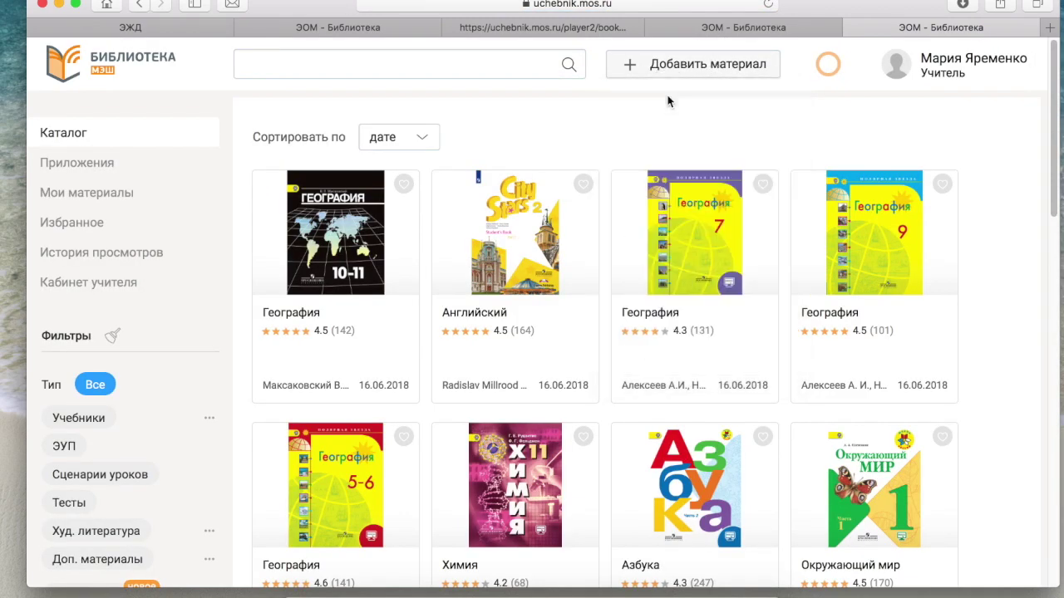
pyautogui.click(510, 257)
pyautogui.write('Starlight 4 ex.1 p.4')
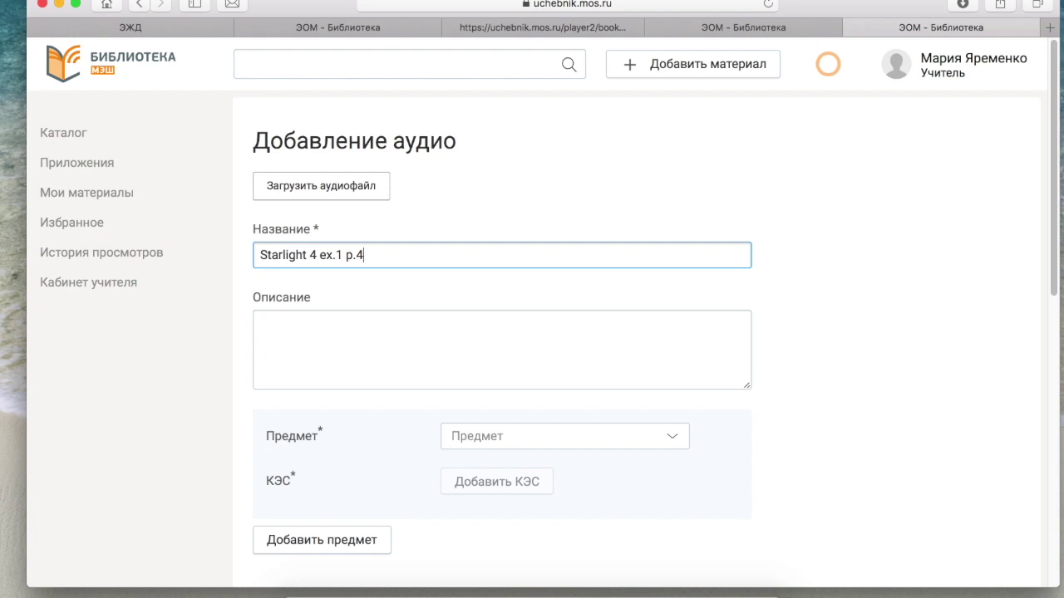
pyautogui.click(366, 195)
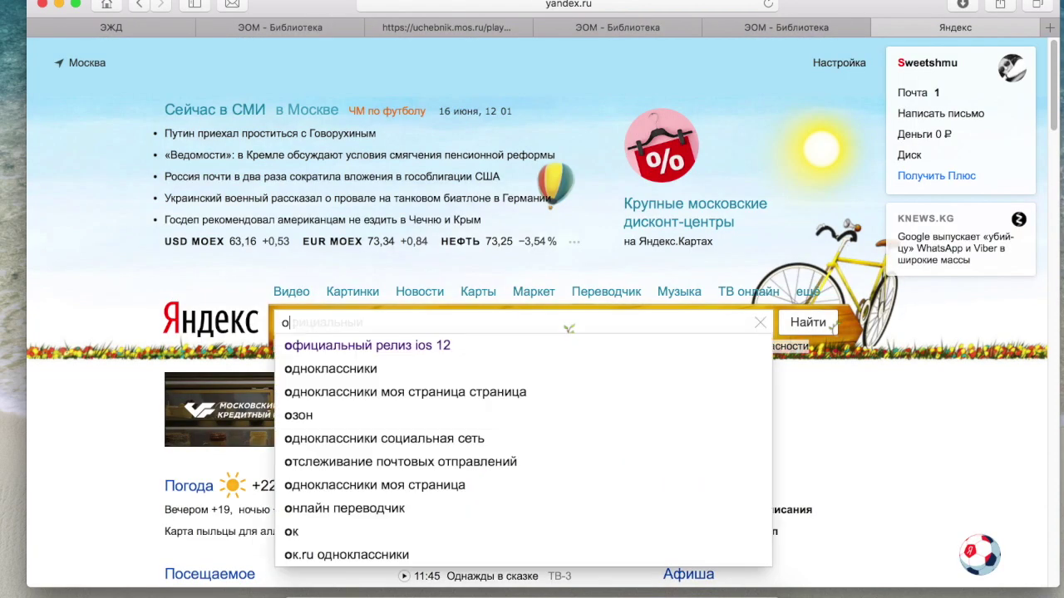
pyautogui.write('бре')
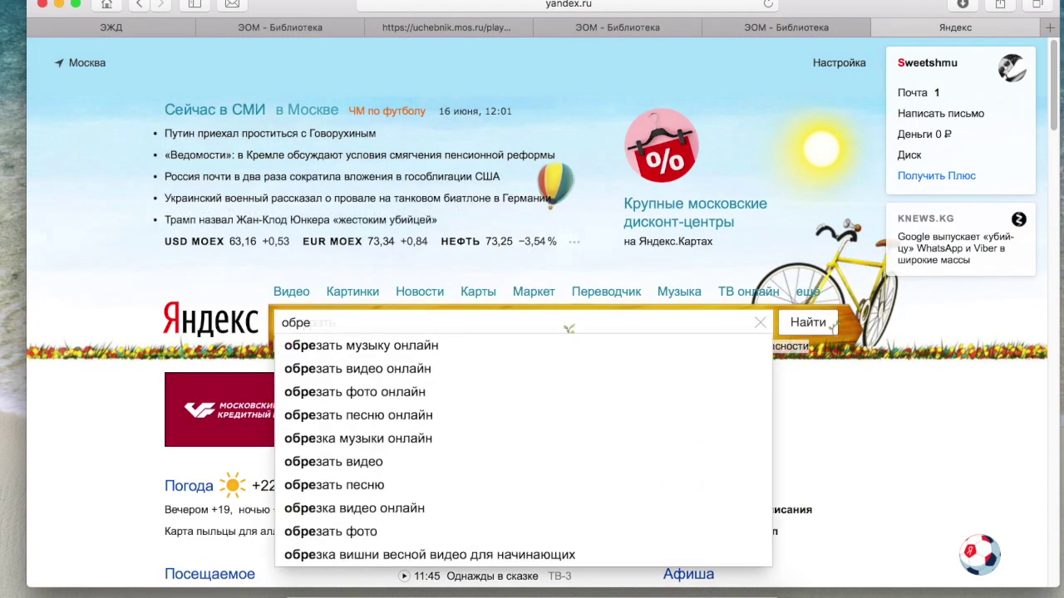
pyautogui.write('зать ауд')
# Search 'обрезать аудио онлайн' and open mp3cut.ru with Flash allowed.
pyautogui.press('Down')
pyautogui.press('Down')
pyautogui.press('Up')
pyautogui.press('Return')
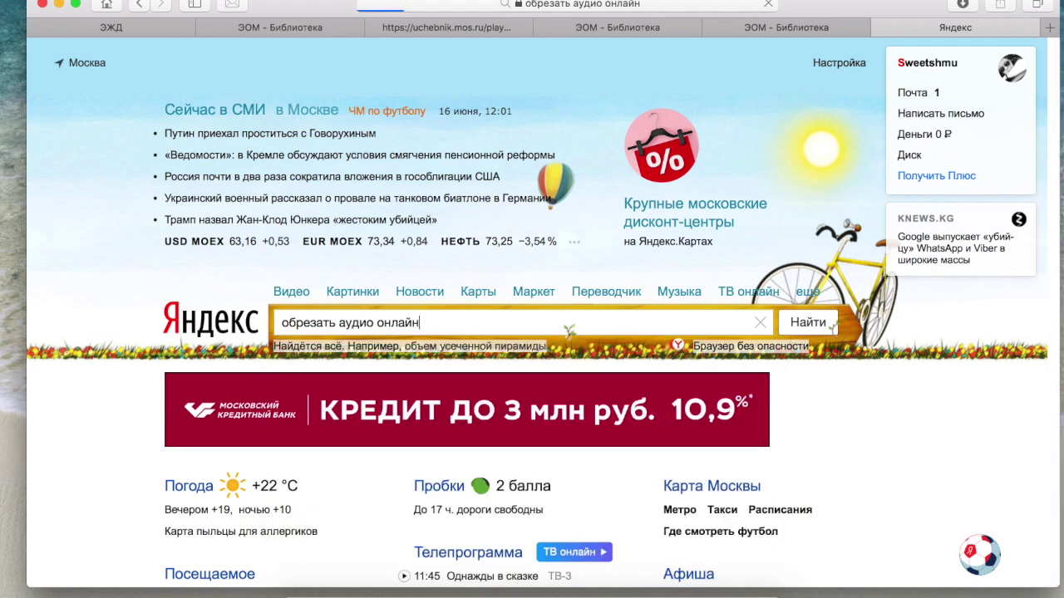
pyautogui.click(393, 150)
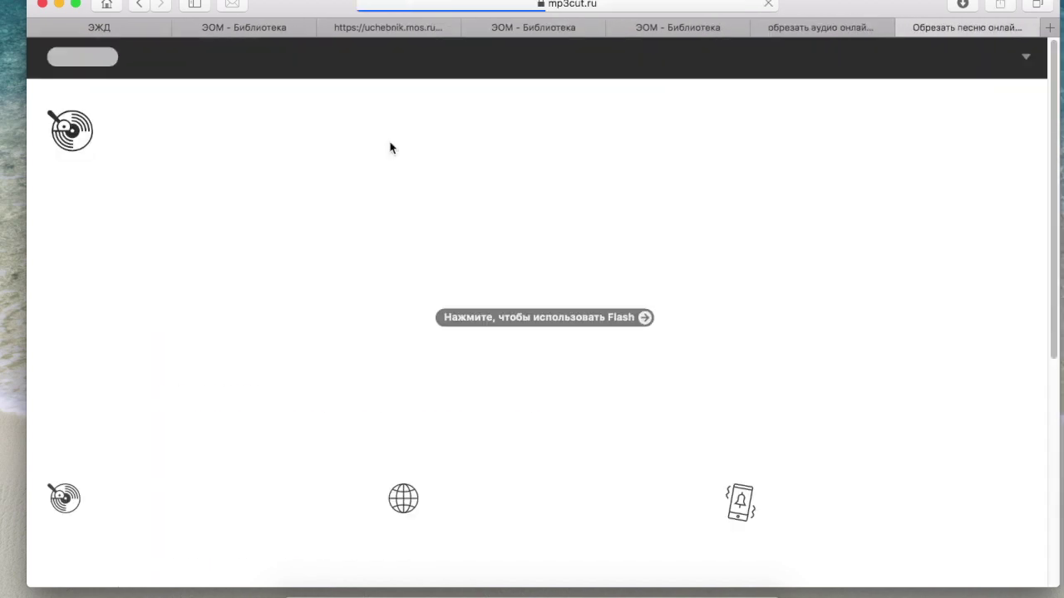
pyautogui.click(510, 322)
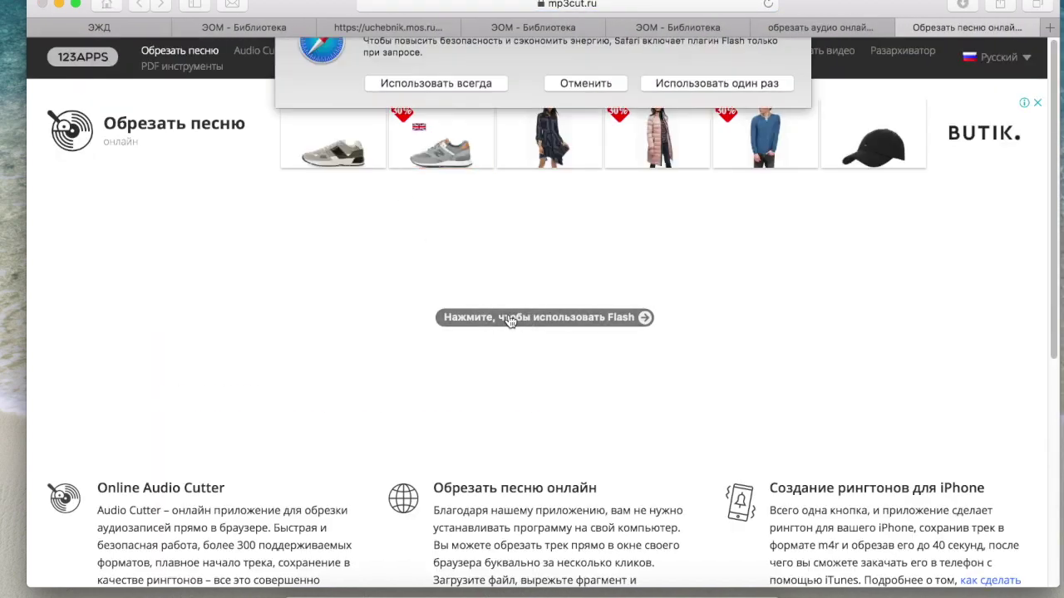
pyautogui.click(698, 119)
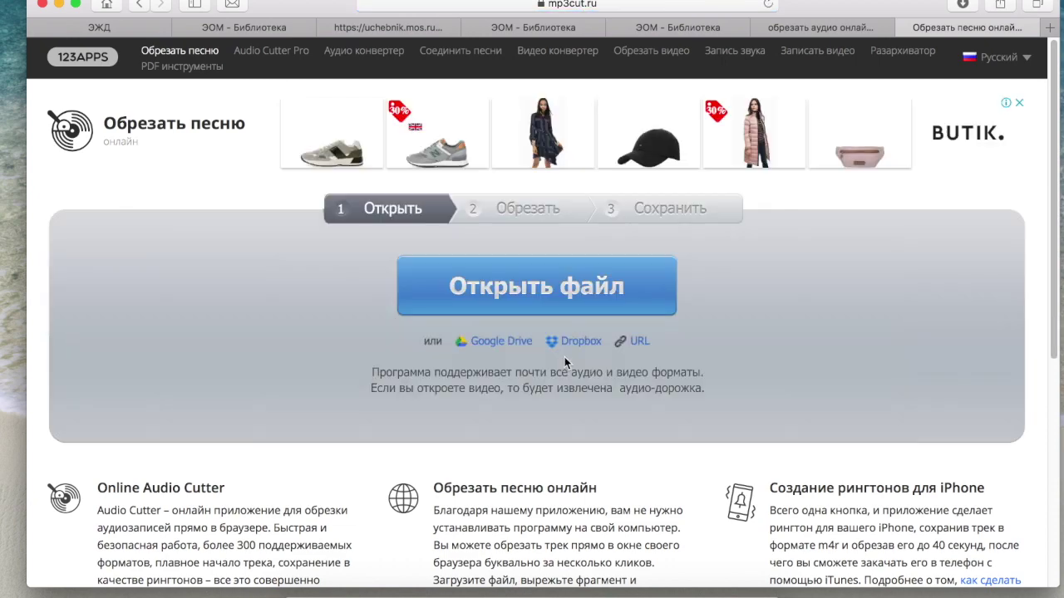
# Load the track '01 - ex. 1 p. 4.mp3' into the cutter.
pyautogui.click(525, 289)
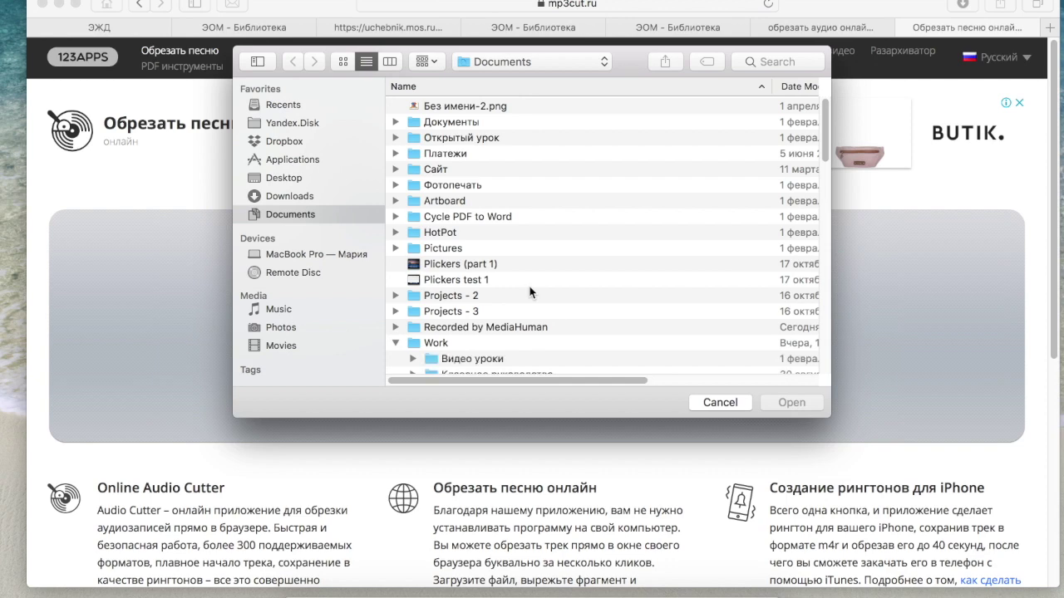
pyautogui.scroll(-5, 526, 341)
pyautogui.scroll(-5, 526, 340)
pyautogui.scroll(-2, 525, 339)
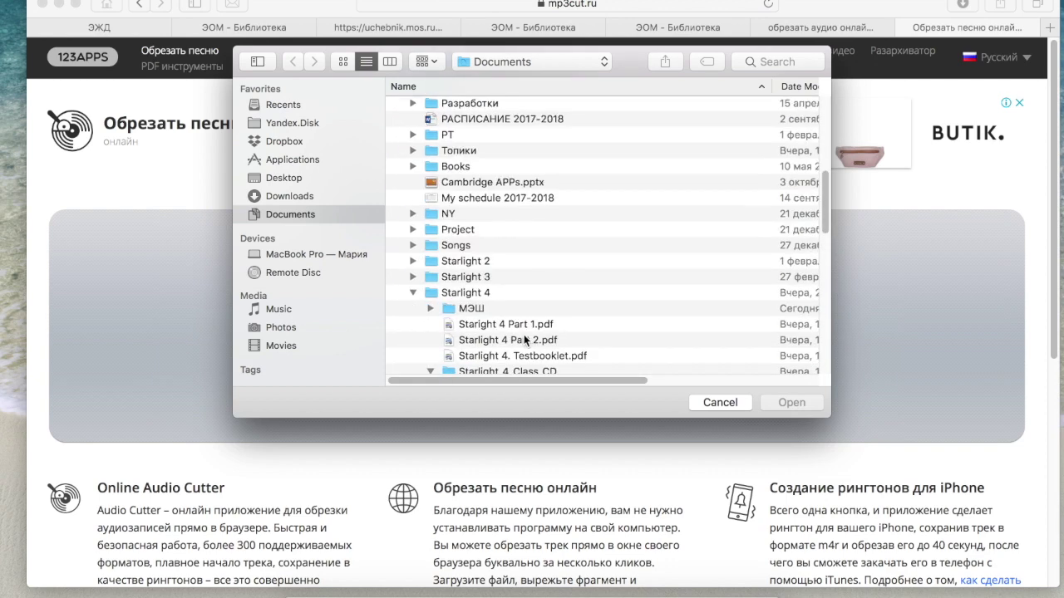
pyautogui.scroll(-4, 486, 339)
pyautogui.scroll(-1, 487, 338)
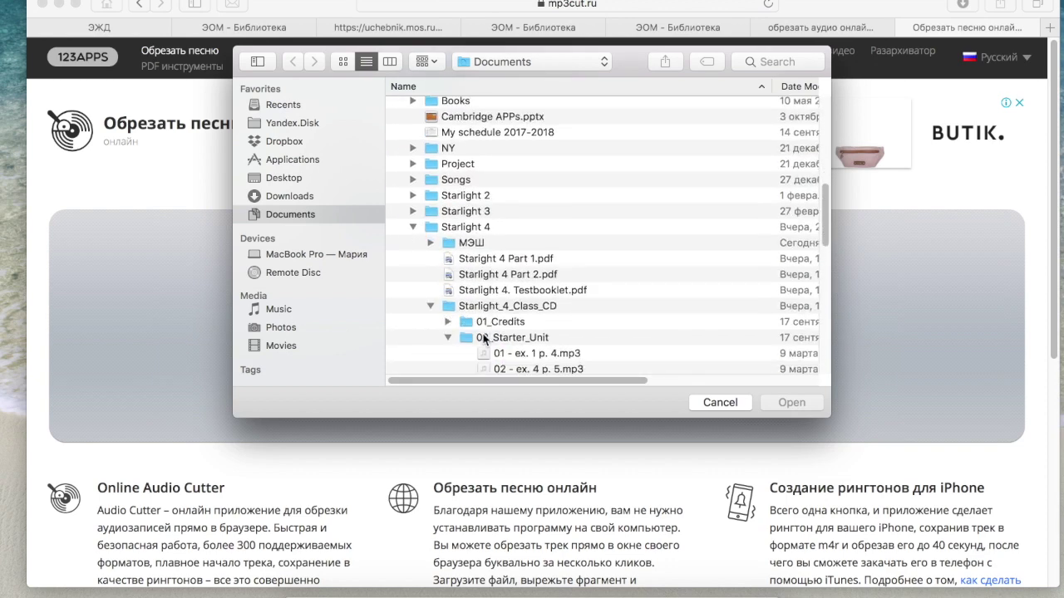
pyautogui.scroll(-3, 486, 338)
pyautogui.click(522, 290)
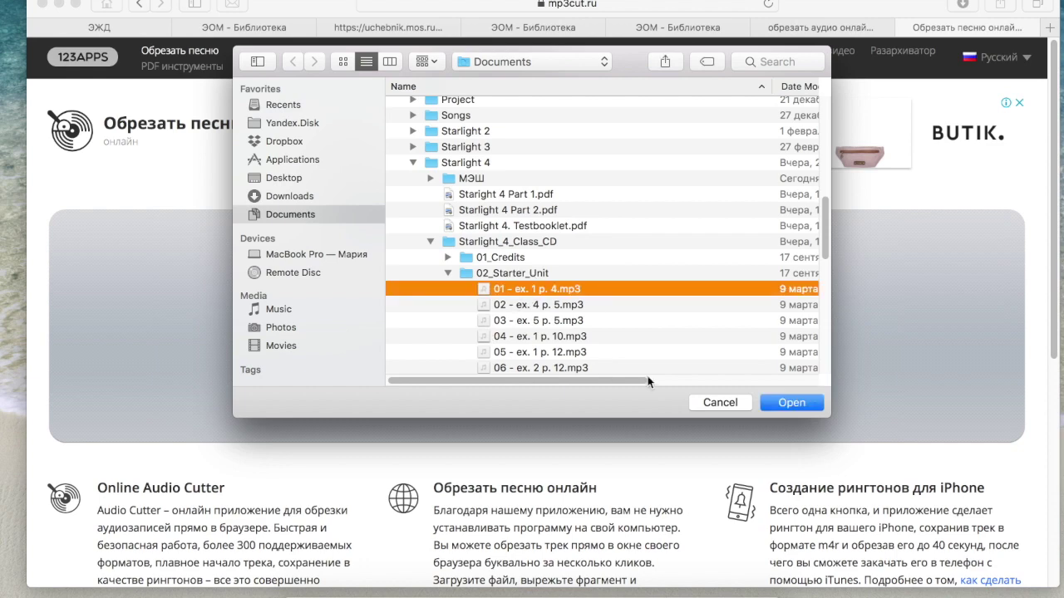
pyautogui.click(787, 403)
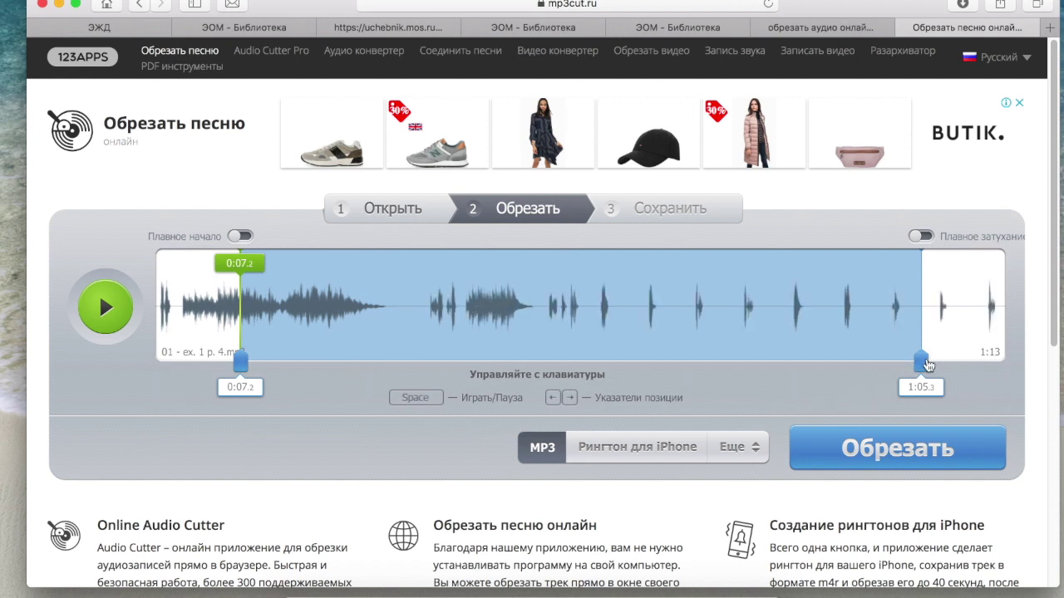
# Trim '01 - ex. 1 p. 4.mp3' to keep 0:33.2 through the end at 1:12.5.
pyautogui.moveTo(927, 363); pyautogui.dragTo(1005, 362)
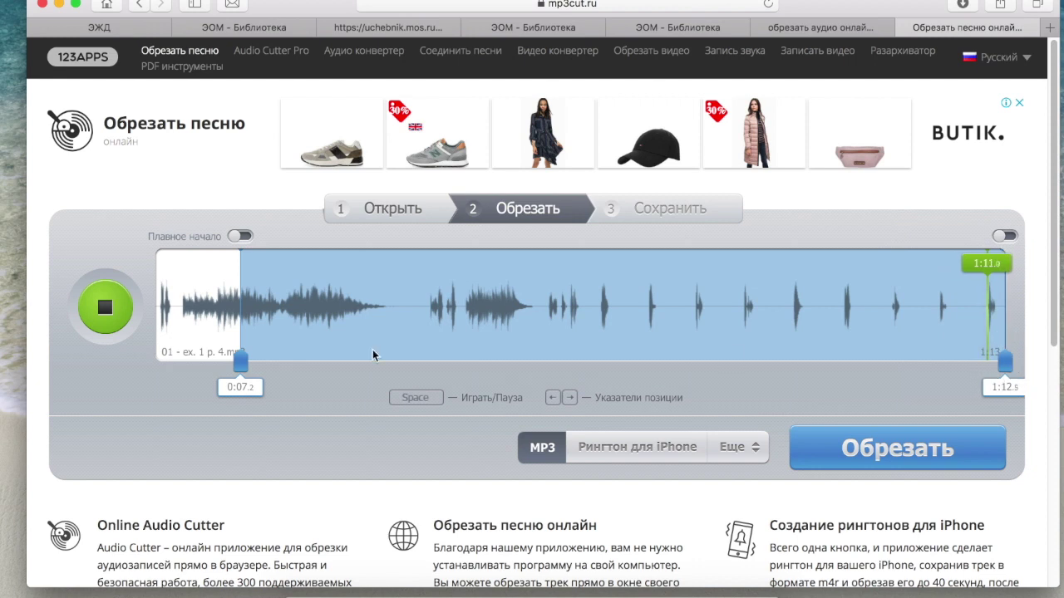
pyautogui.moveTo(233, 369); pyautogui.dragTo(413, 369)
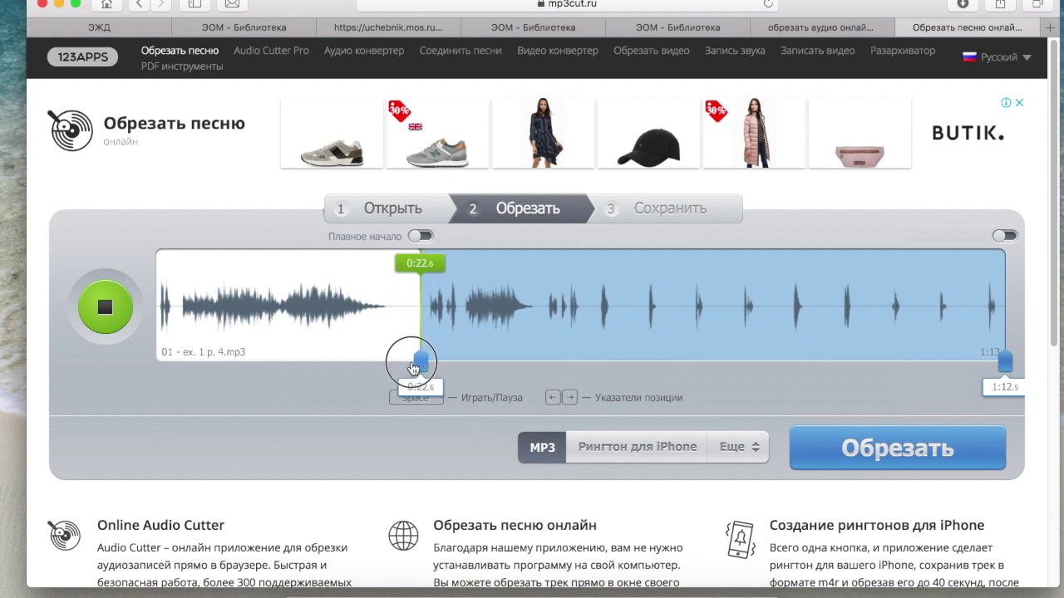
pyautogui.moveTo(414, 369); pyautogui.dragTo(407, 364)
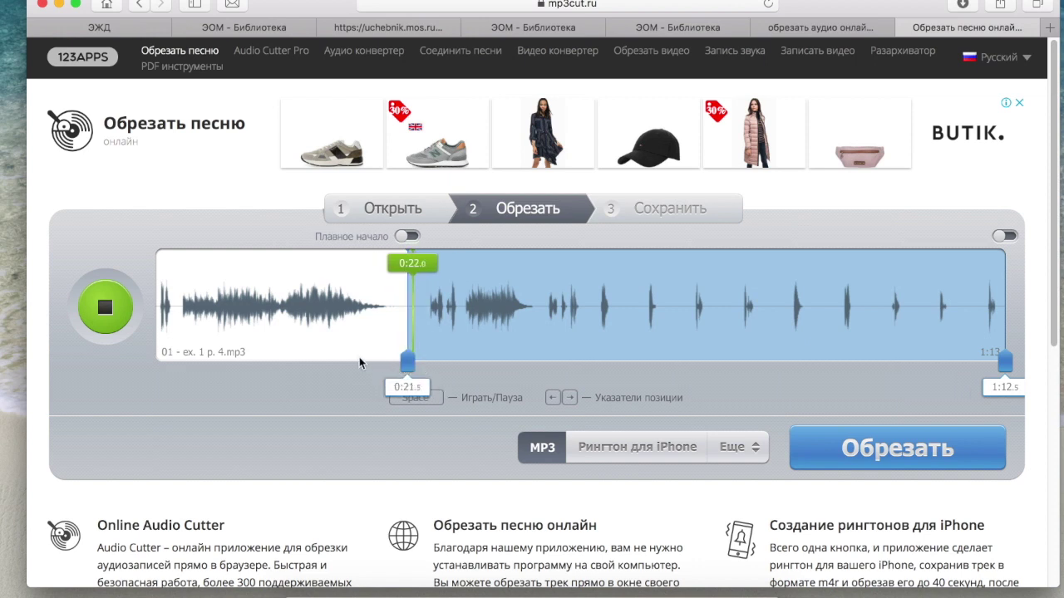
pyautogui.click(93, 309)
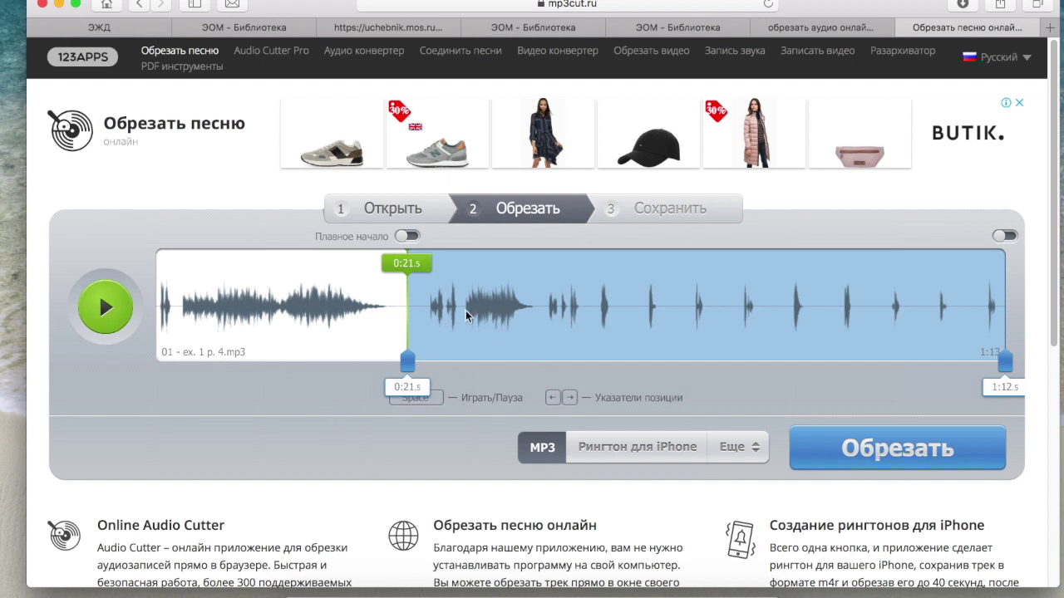
pyautogui.click(84, 317)
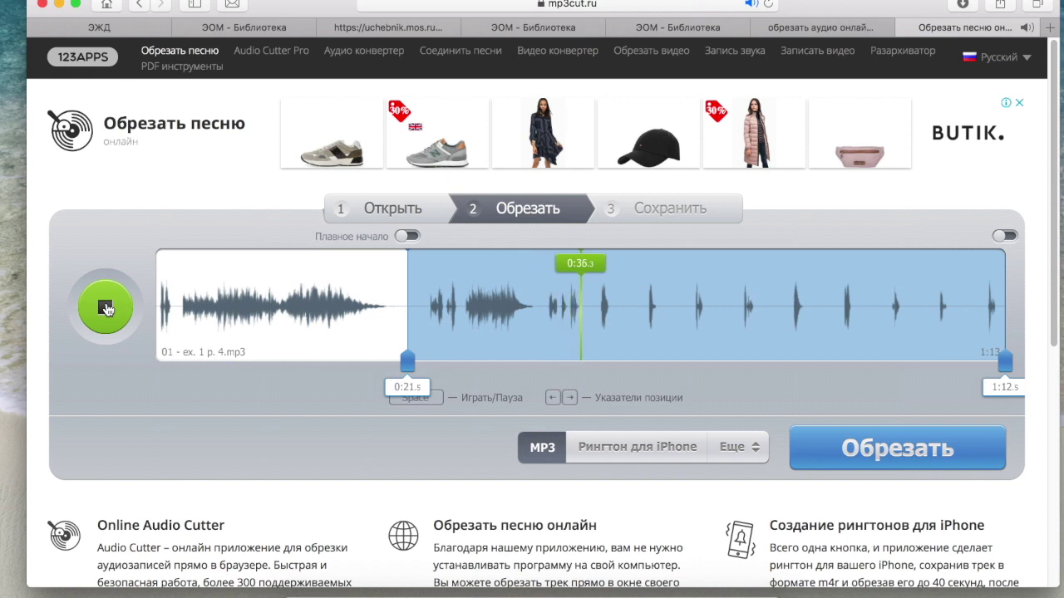
pyautogui.click(106, 309)
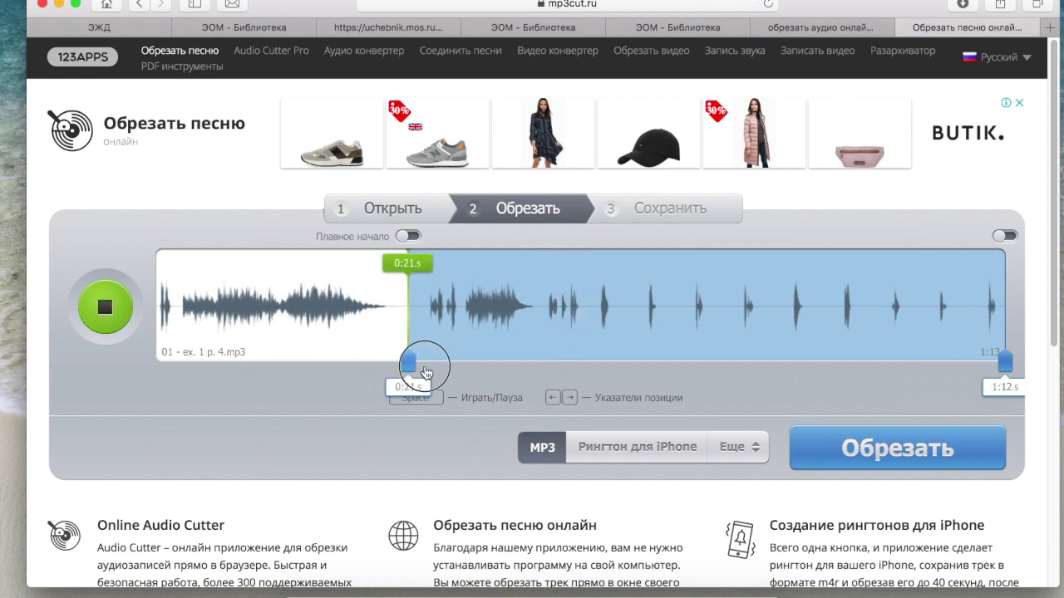
pyautogui.moveTo(407, 369); pyautogui.dragTo(549, 372)
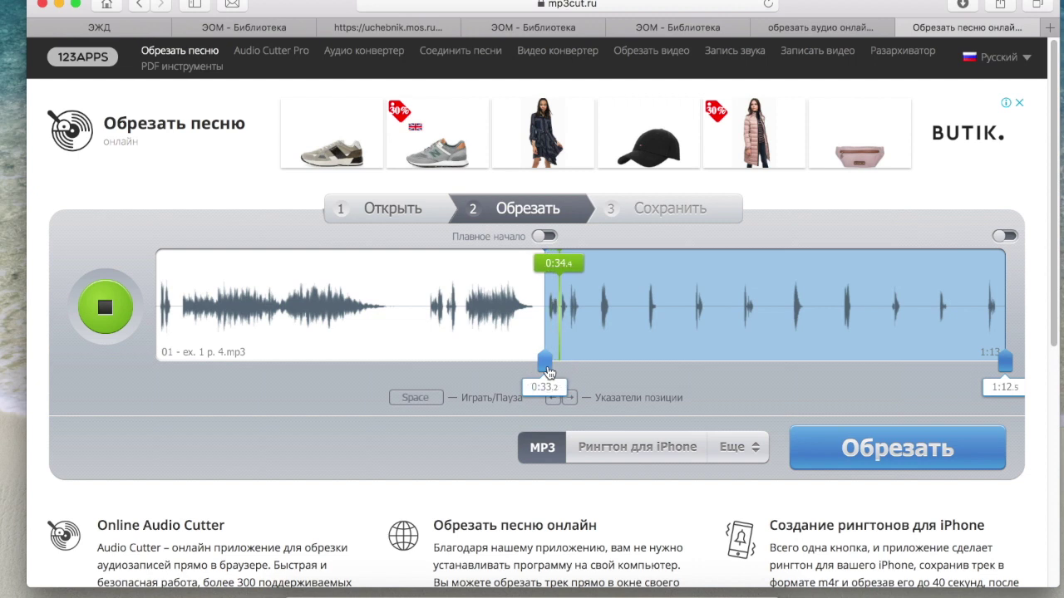
pyautogui.click(923, 441)
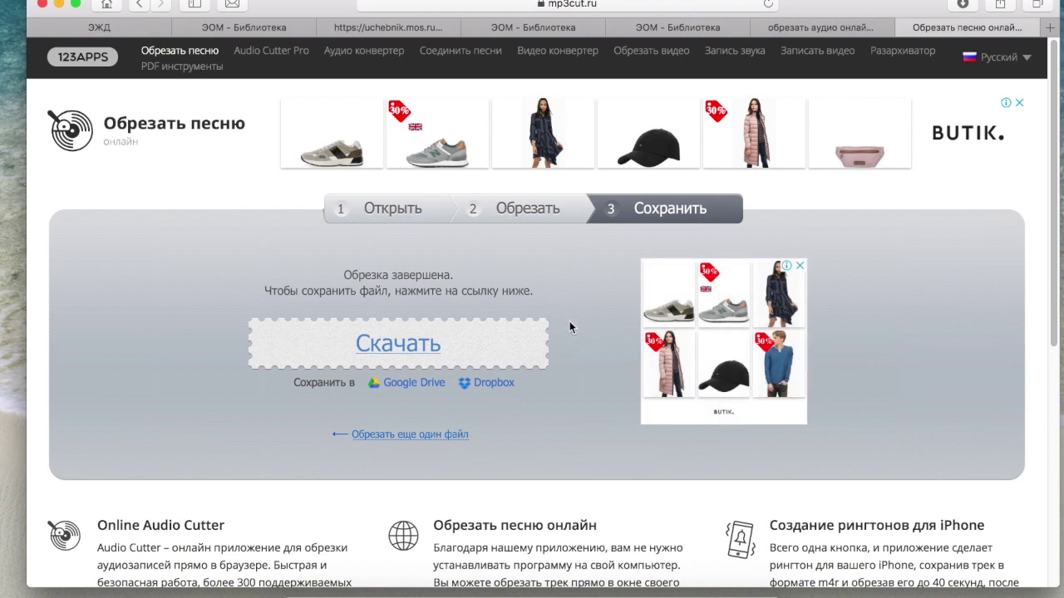
# Download the trimmed mp3, attach it to the audio material and play it to check.
pyautogui.click(402, 348)
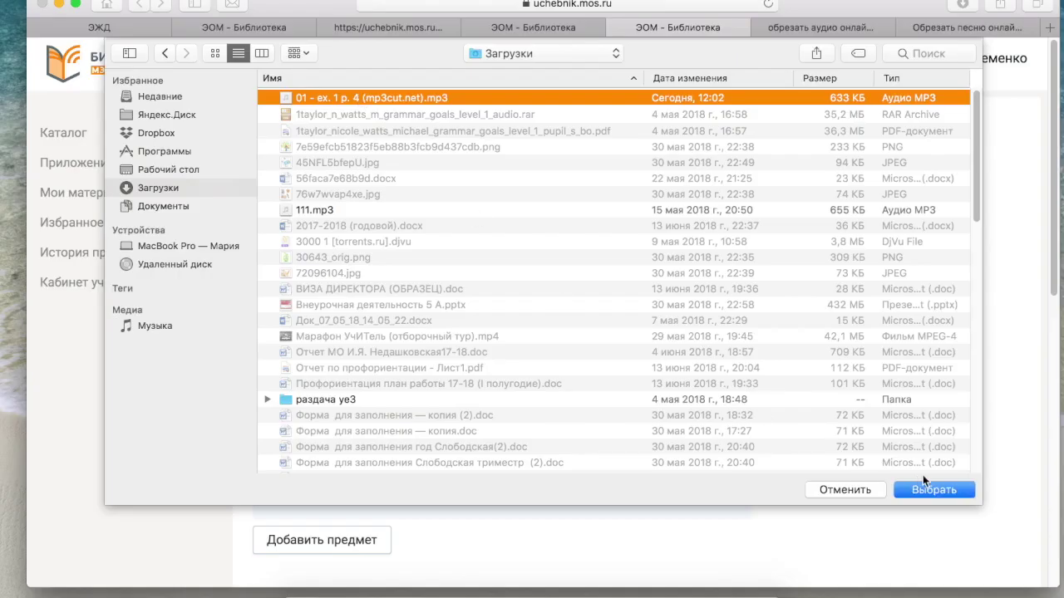
pyautogui.click(929, 490)
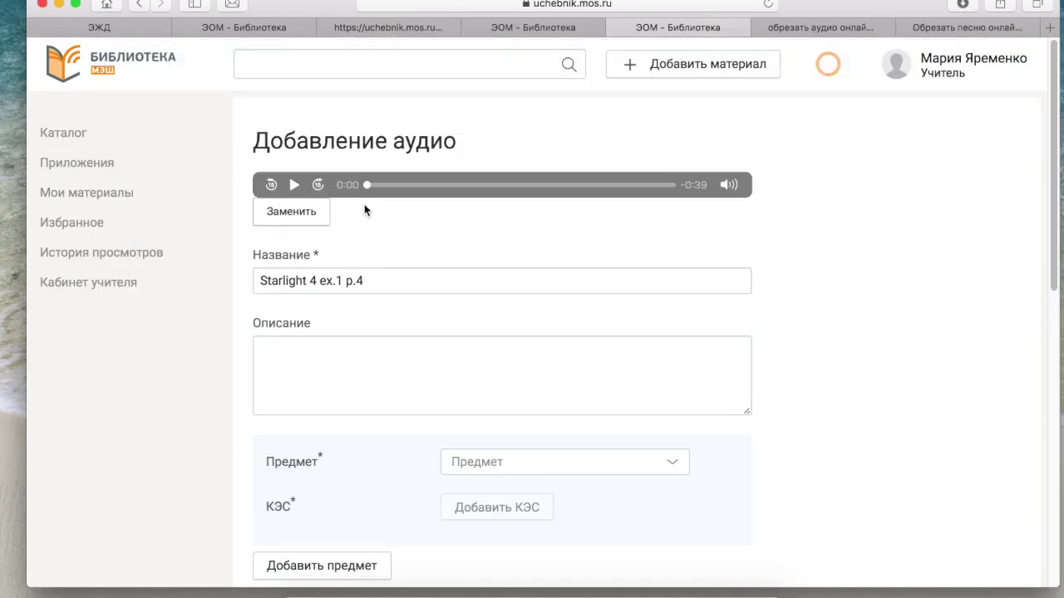
pyautogui.click(294, 184)
pyautogui.click(294, 184)
# Set subject Английский язык, level ООО and add the Коммуникативные умения КЭС.
pyautogui.scroll(-1, 595, 307)
pyautogui.scroll(-2, 595, 308)
pyautogui.scroll(-2, 592, 310)
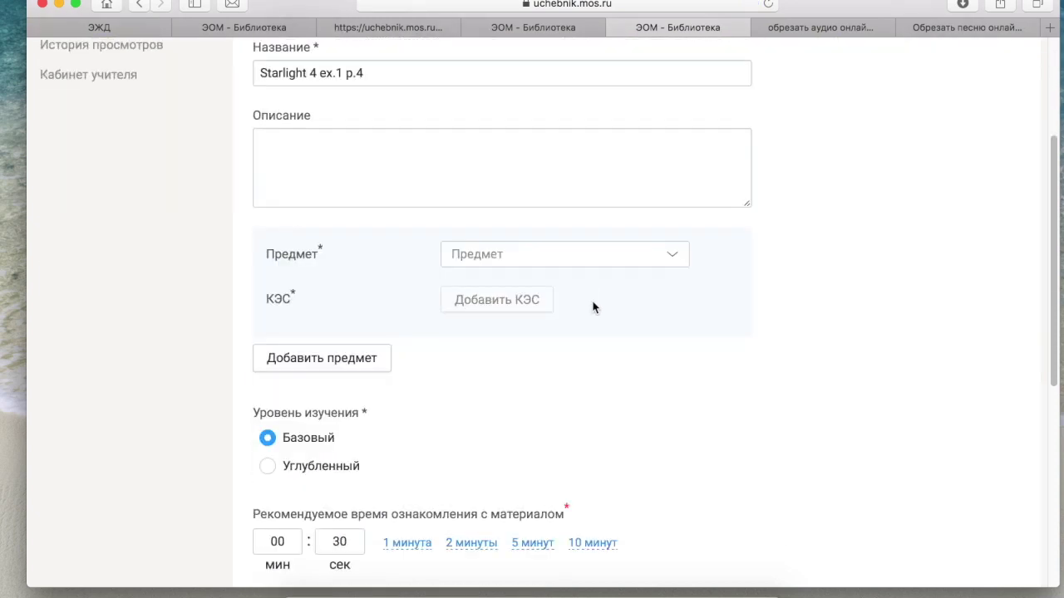
pyautogui.click(591, 254)
pyautogui.click(591, 282)
pyautogui.click(471, 324)
pyautogui.click(498, 394)
pyautogui.click(358, 220)
pyautogui.click(373, 364)
# Set the recommended viewing time to 38 seconds and save the material.
pyautogui.scroll(-3, 748, 474)
pyautogui.scroll(-3, 762, 471)
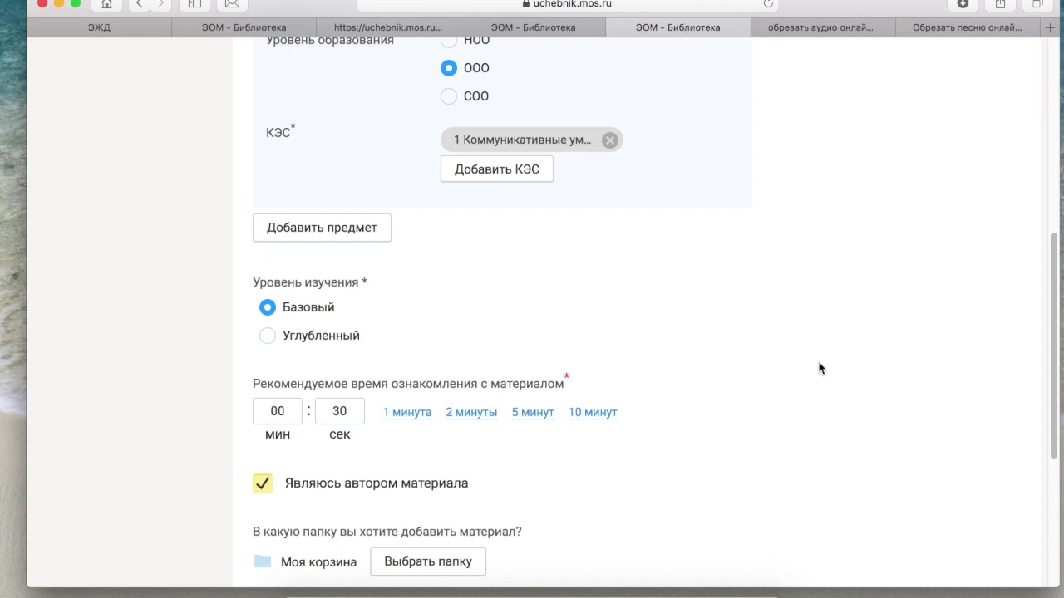
pyautogui.scroll(-1, 819, 368)
pyautogui.scroll(-2, 819, 368)
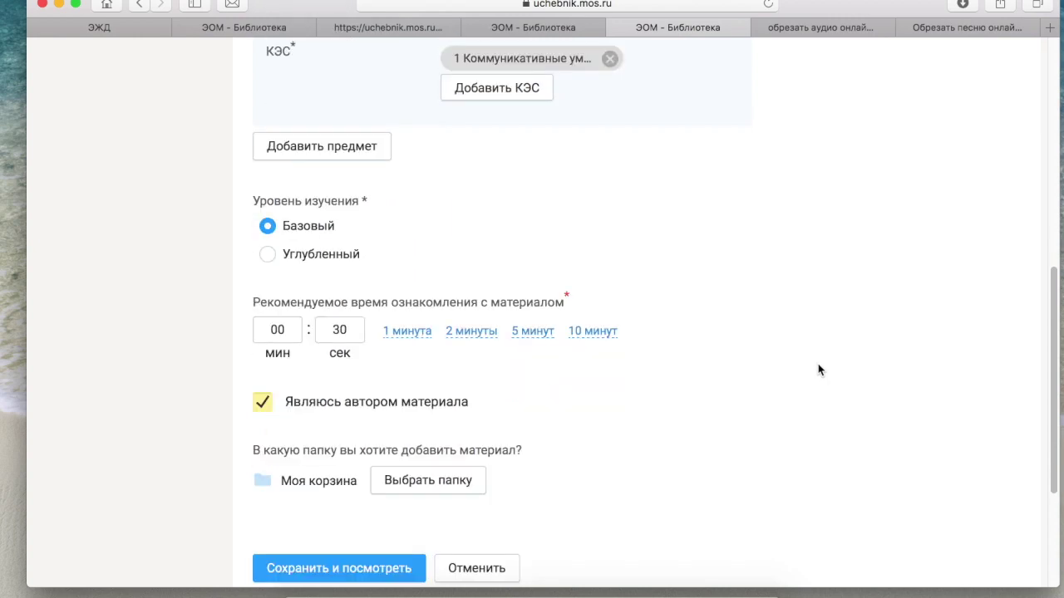
pyautogui.scroll(10, 817, 370)
pyautogui.scroll(-10, 817, 370)
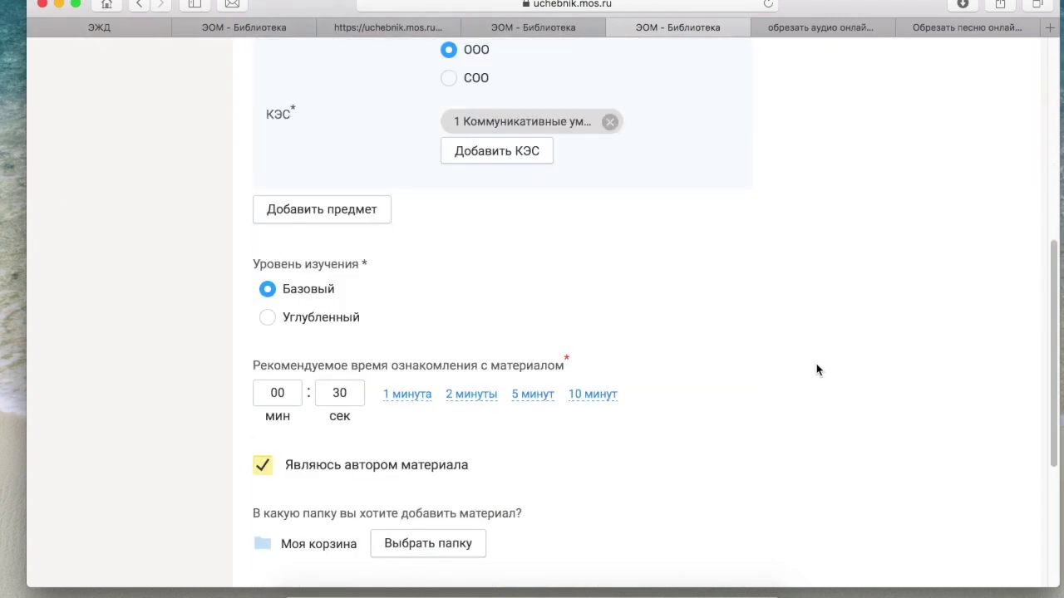
pyautogui.scroll(-3, 817, 368)
pyautogui.click(350, 219)
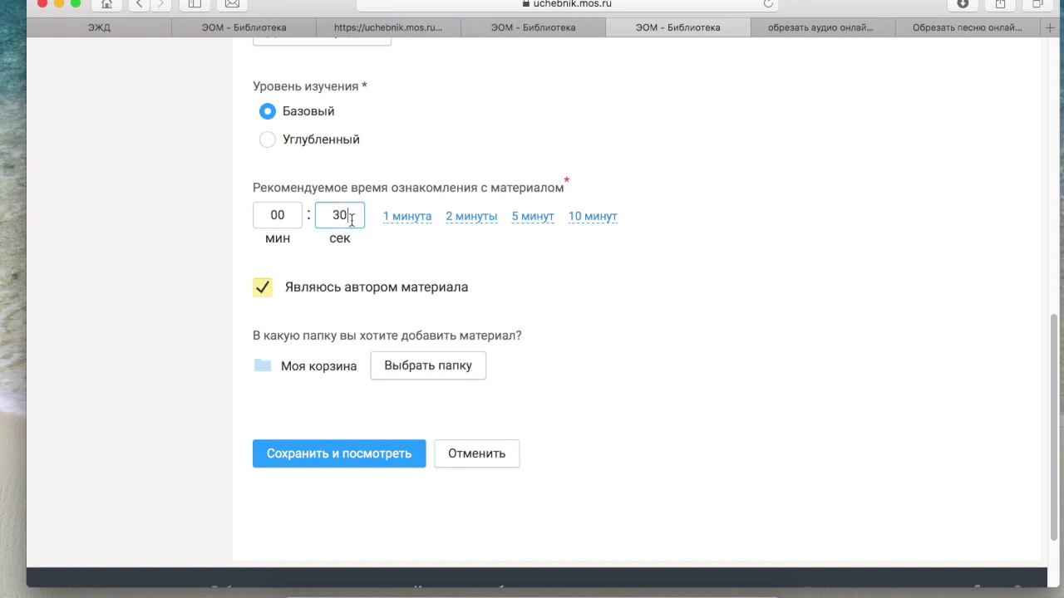
pyautogui.press('BackSpace')
pyautogui.press('BackSpace')
pyautogui.write('38')
pyautogui.click(702, 256)
pyautogui.click(354, 462)
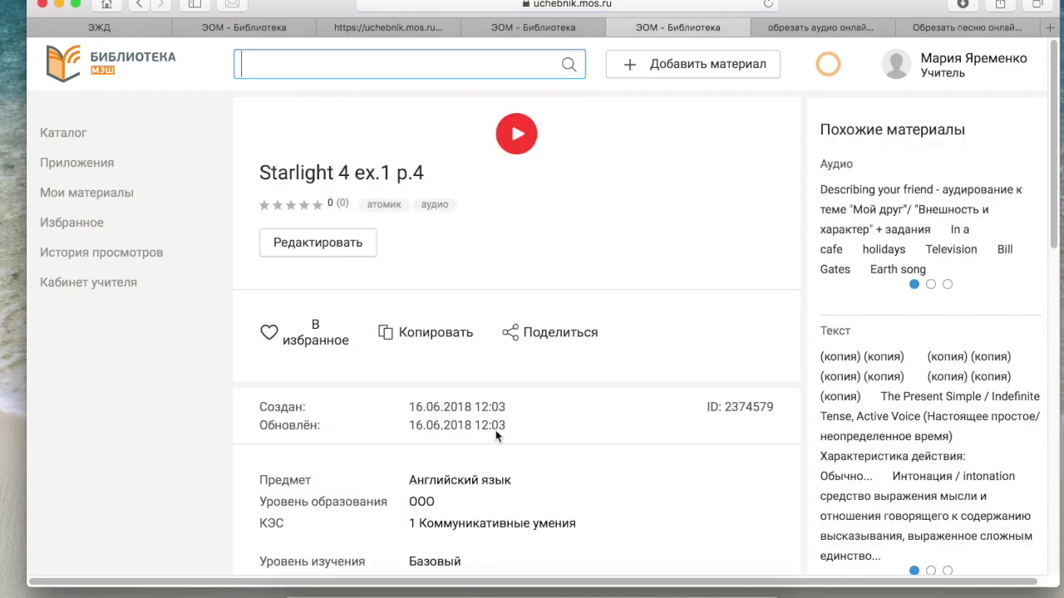
# Open the Starlight 4. Round-up lesson from Мои материалы in the constructor and start adding audio.
pyautogui.click(93, 192)
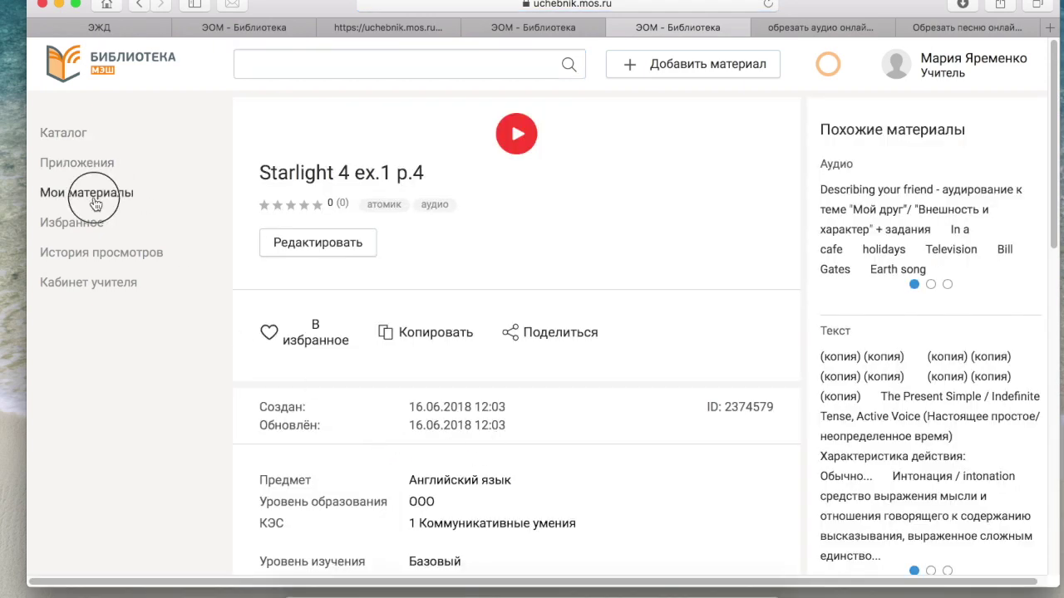
pyautogui.scroll(-5, 539, 364)
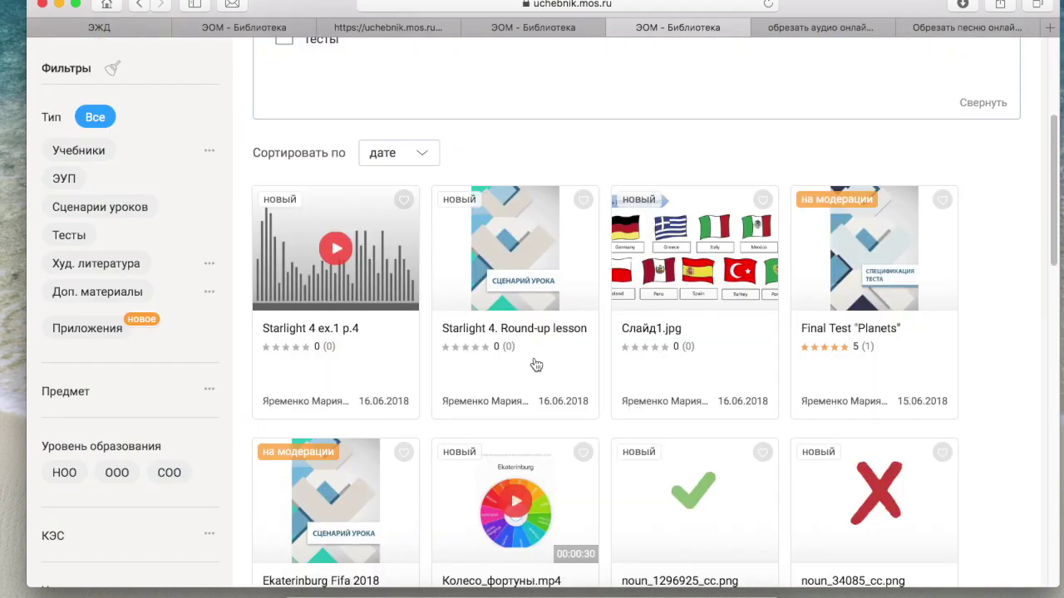
pyautogui.click(524, 242)
pyautogui.click(829, 184)
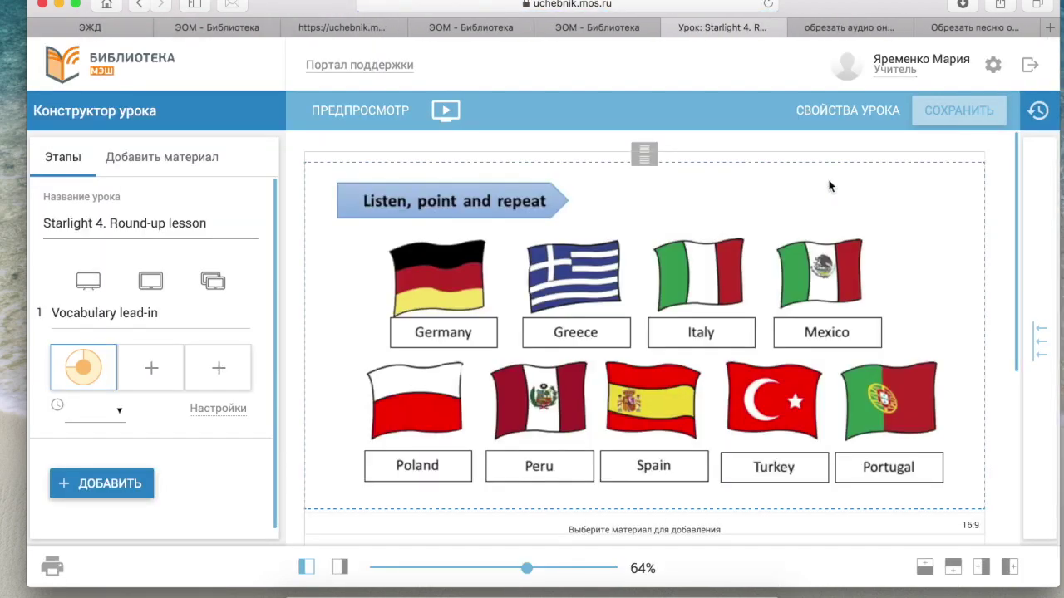
pyautogui.scroll(-1, 730, 333)
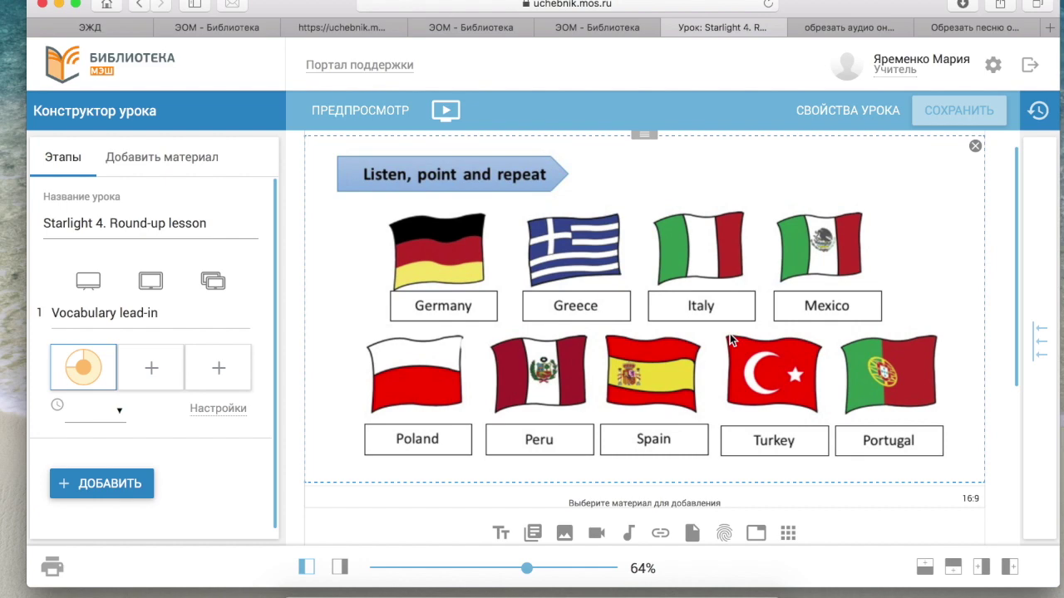
pyautogui.scroll(-2, 730, 333)
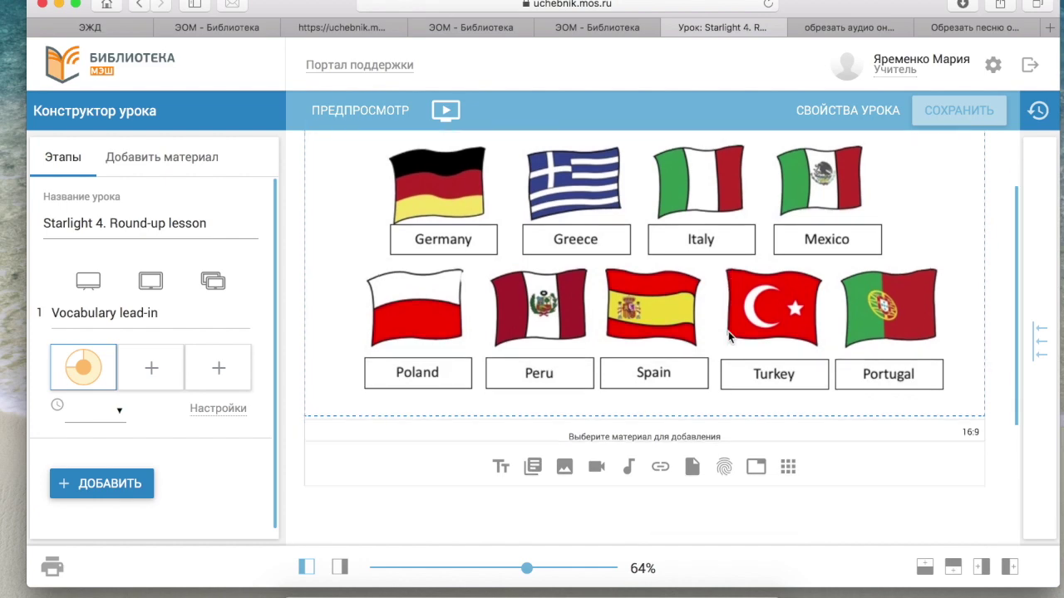
pyautogui.click(628, 467)
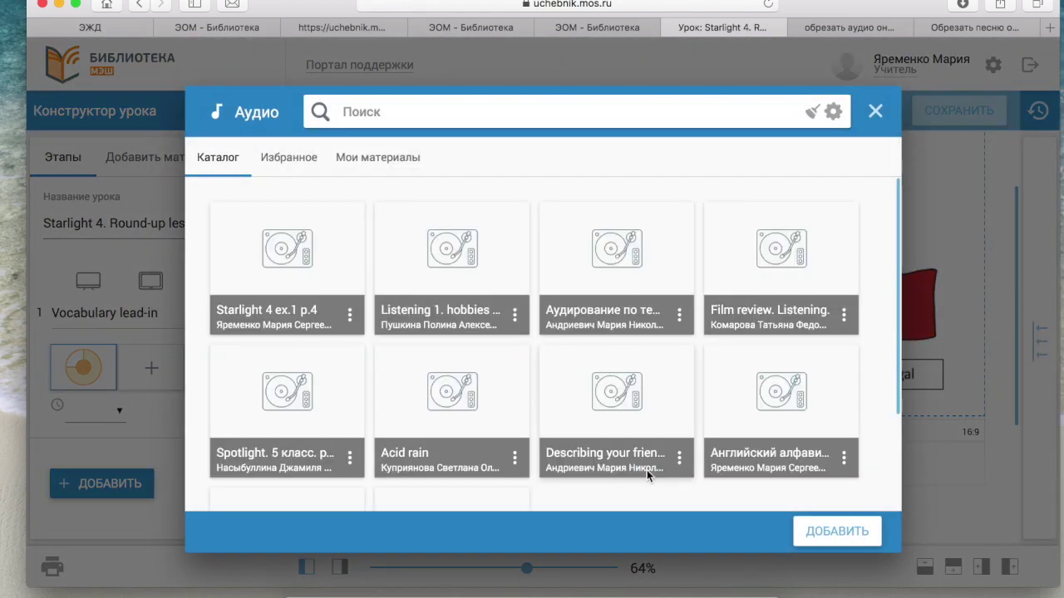
# Insert the 'Starlight 4 ex.1 p.4' audio beneath the flags and check its playback.
pyautogui.click(289, 256)
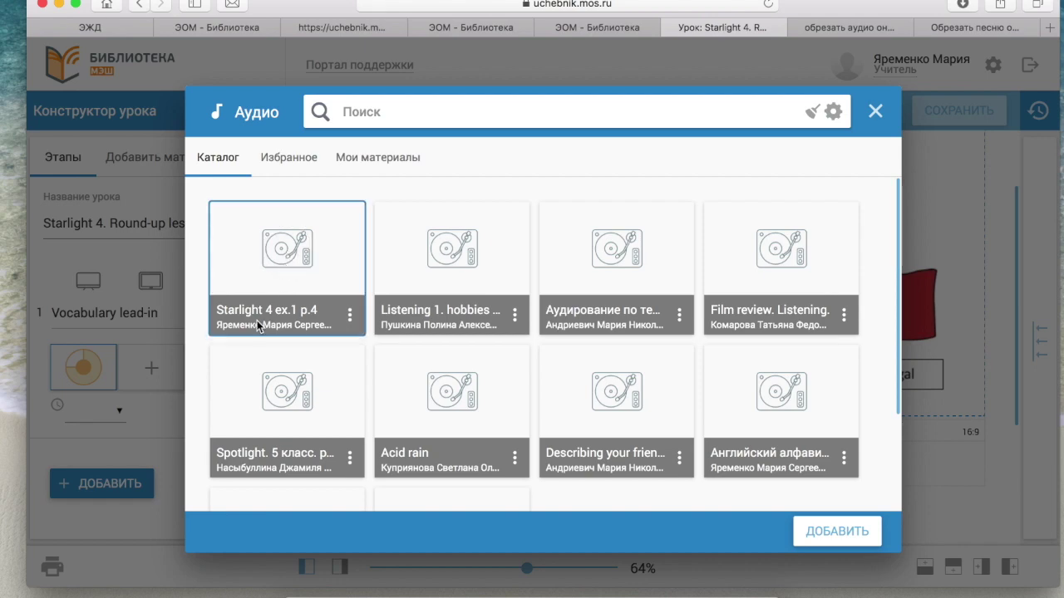
pyautogui.click(813, 532)
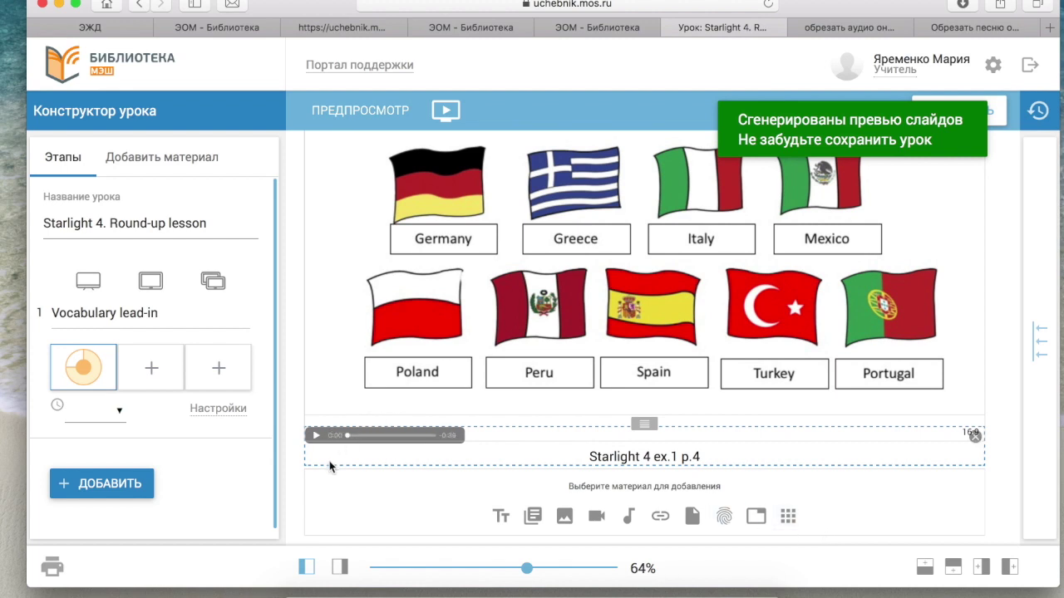
pyautogui.click(316, 436)
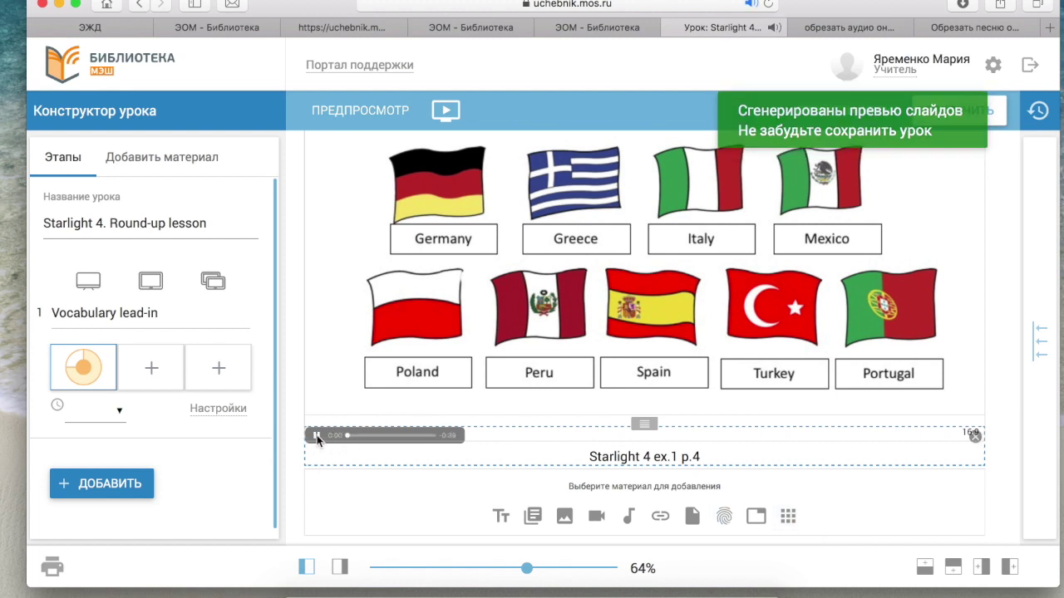
pyautogui.click(366, 437)
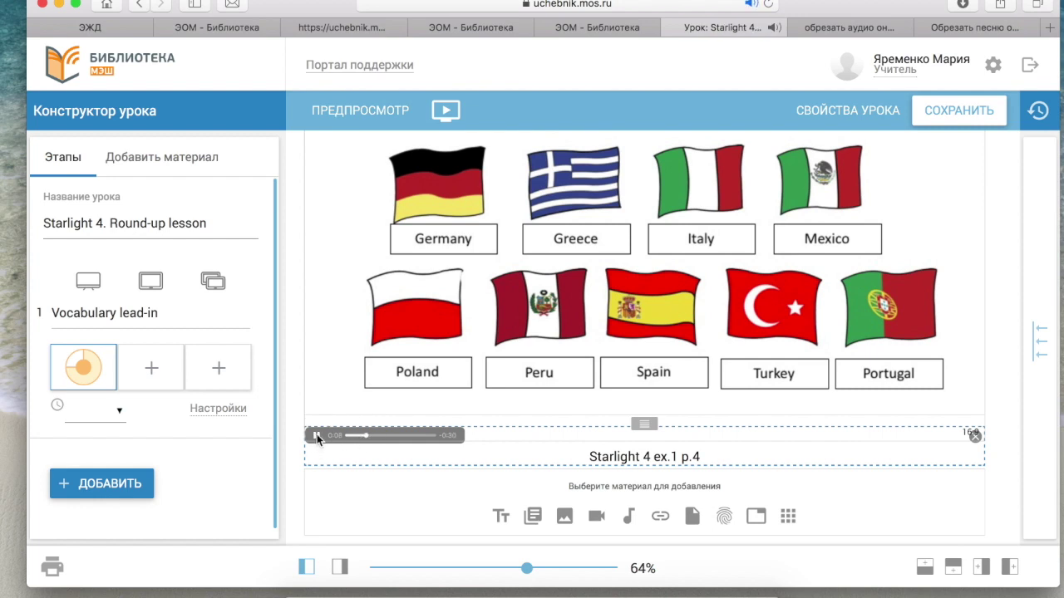
pyautogui.click(317, 434)
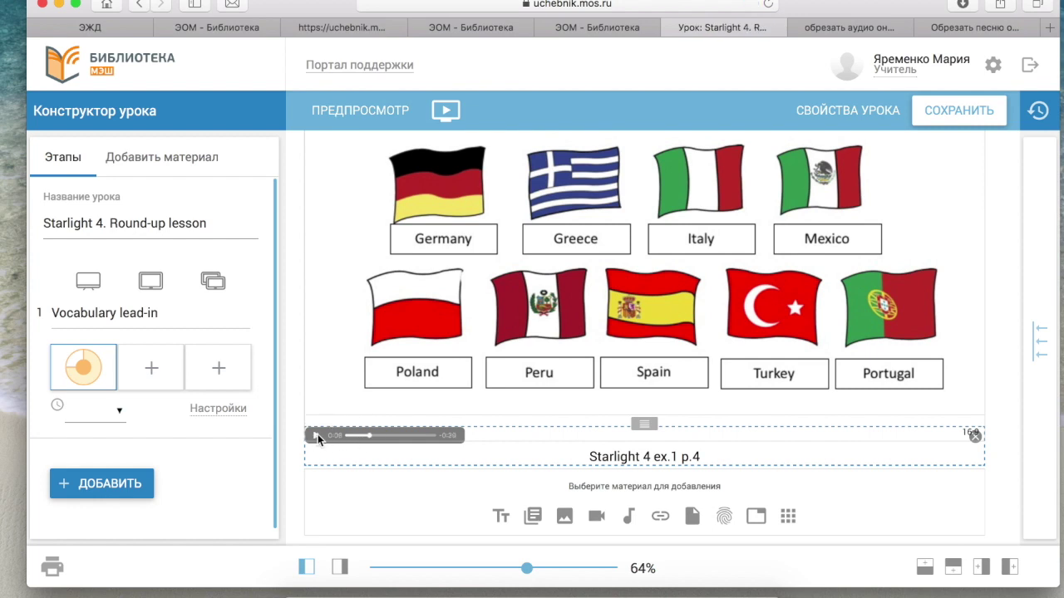
# Centre the audio player and hide its title and description.
pyautogui.click(1040, 337)
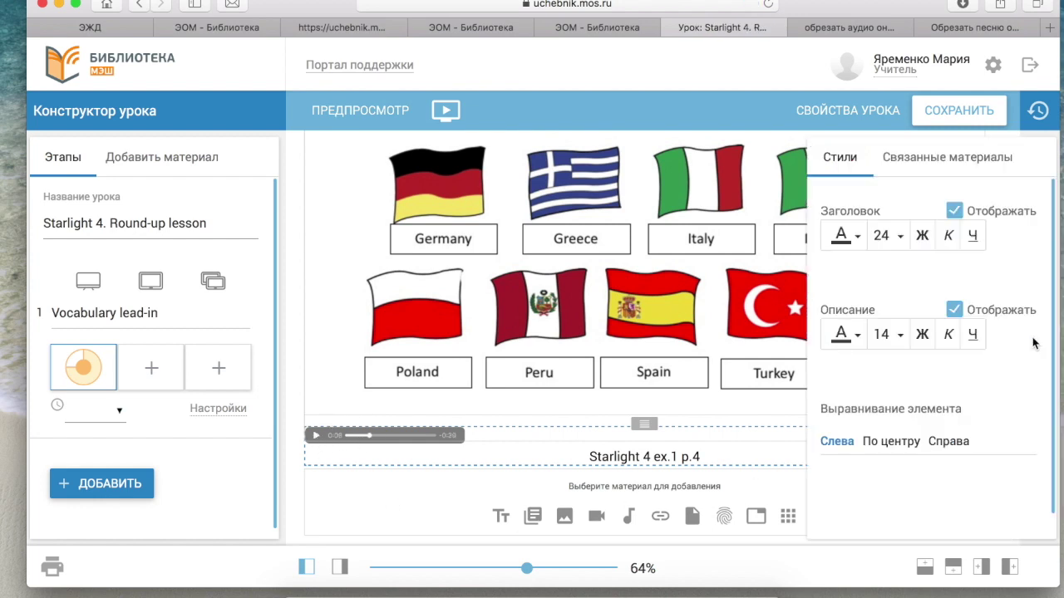
pyautogui.click(891, 443)
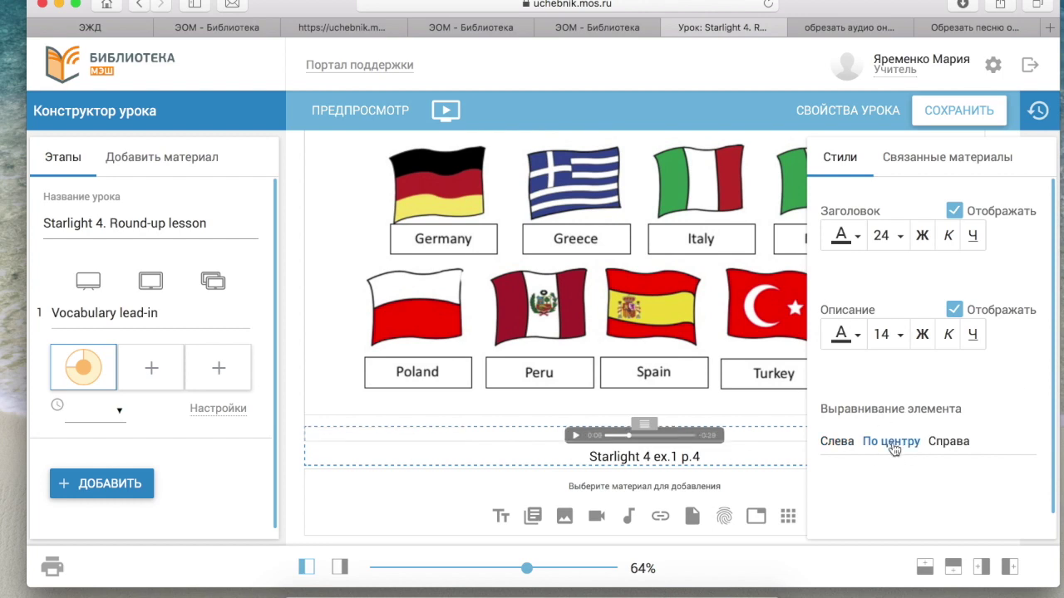
pyautogui.click(954, 212)
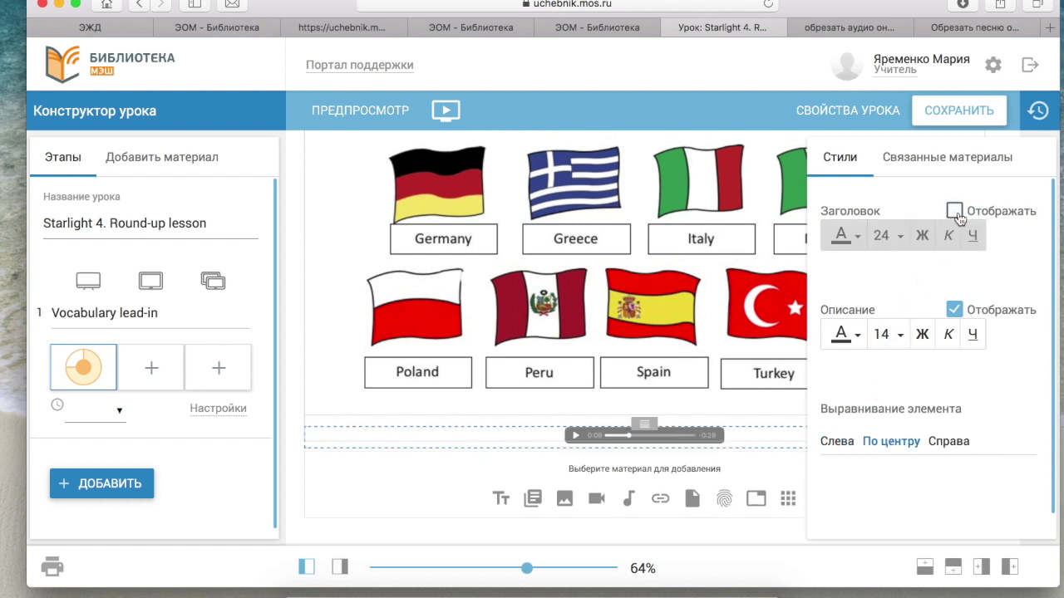
pyautogui.click(954, 309)
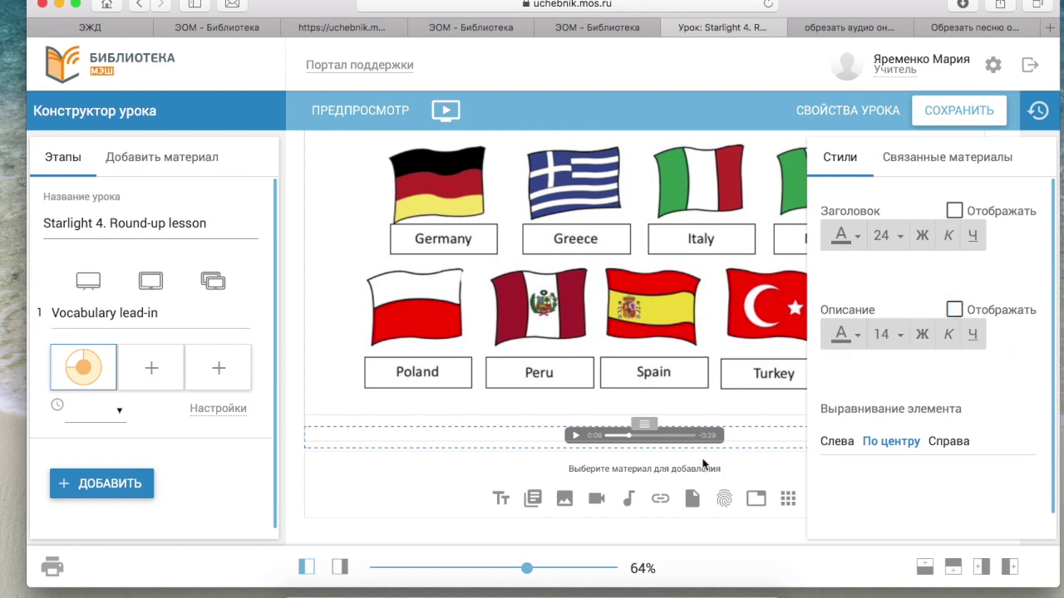
pyautogui.click(445, 507)
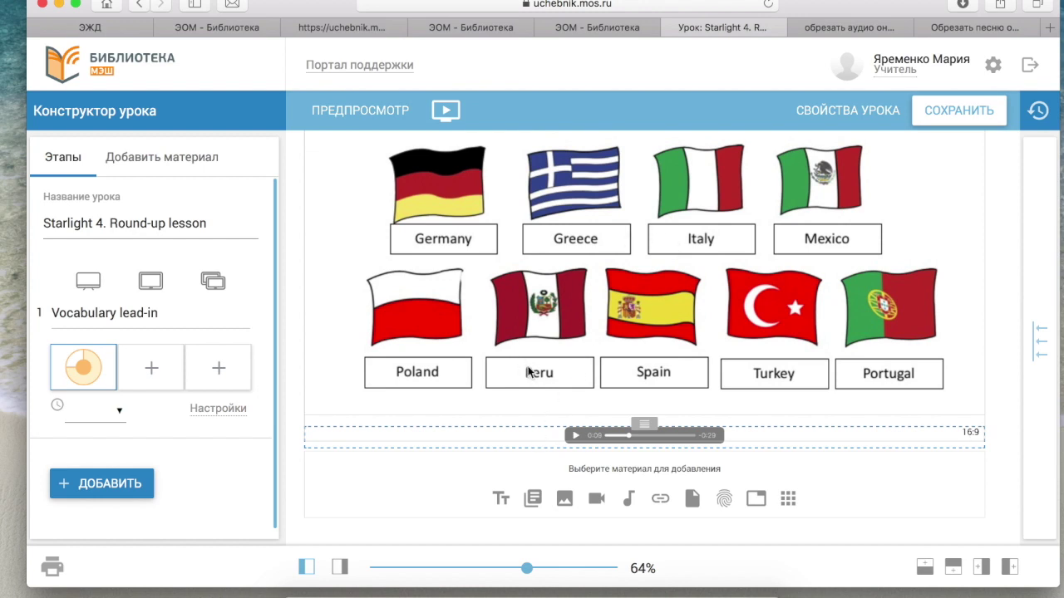
# Copy the flags slide into the third format and delete its audio player.
pyautogui.click(158, 376)
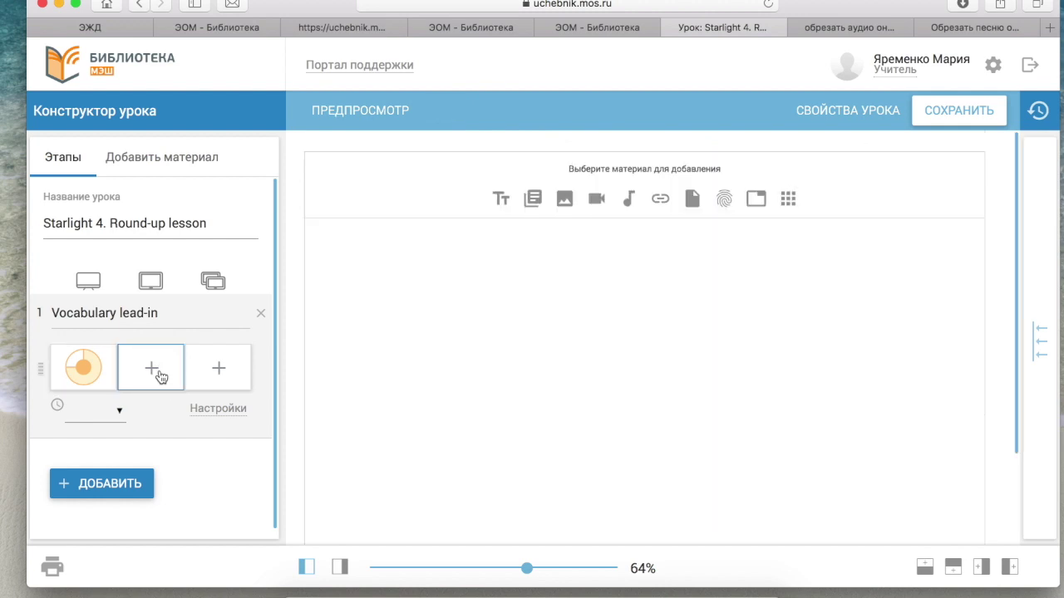
pyautogui.click(227, 412)
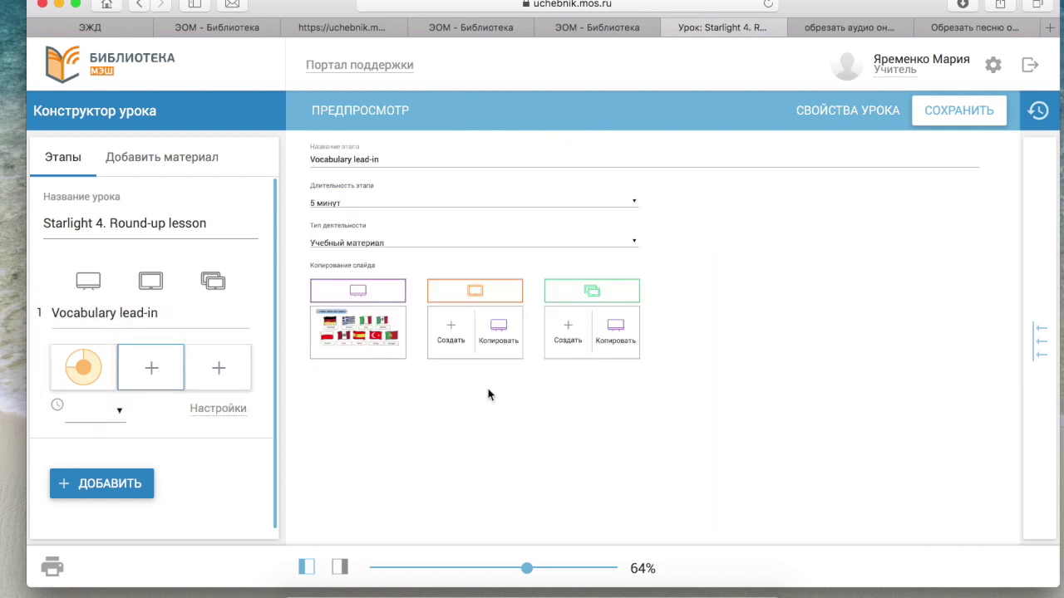
pyautogui.click(622, 328)
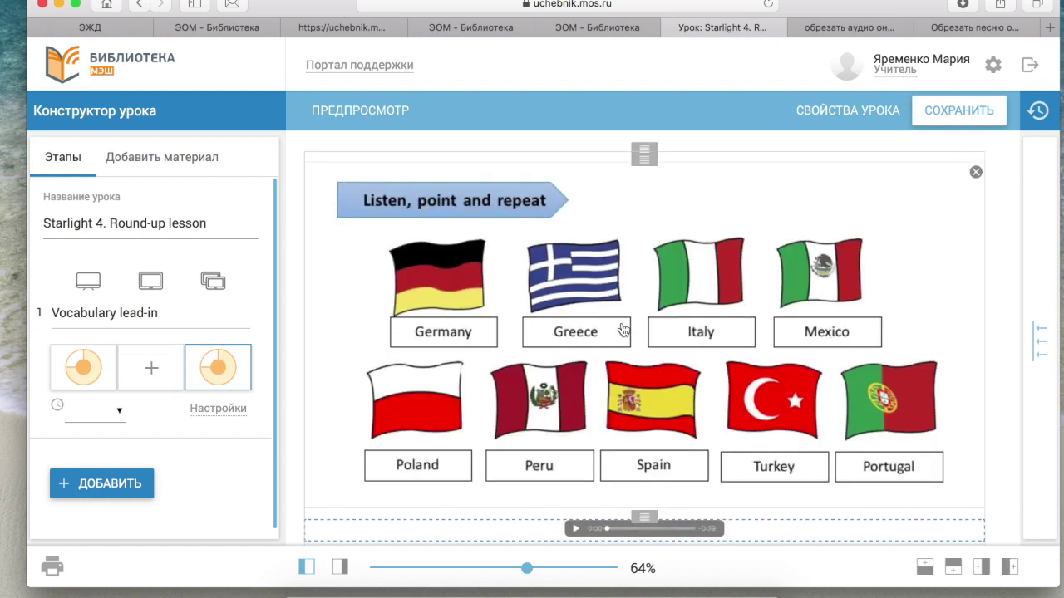
pyautogui.moveTo(644, 529)
pyautogui.click(974, 531)
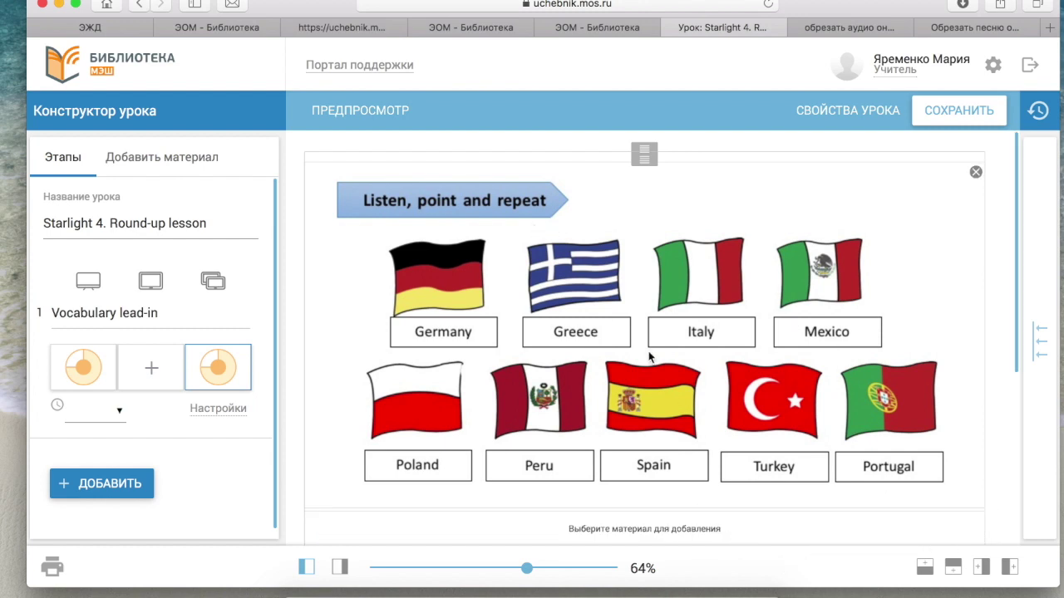
# Add an empty text block to the second format's slide.
pyautogui.click(68, 374)
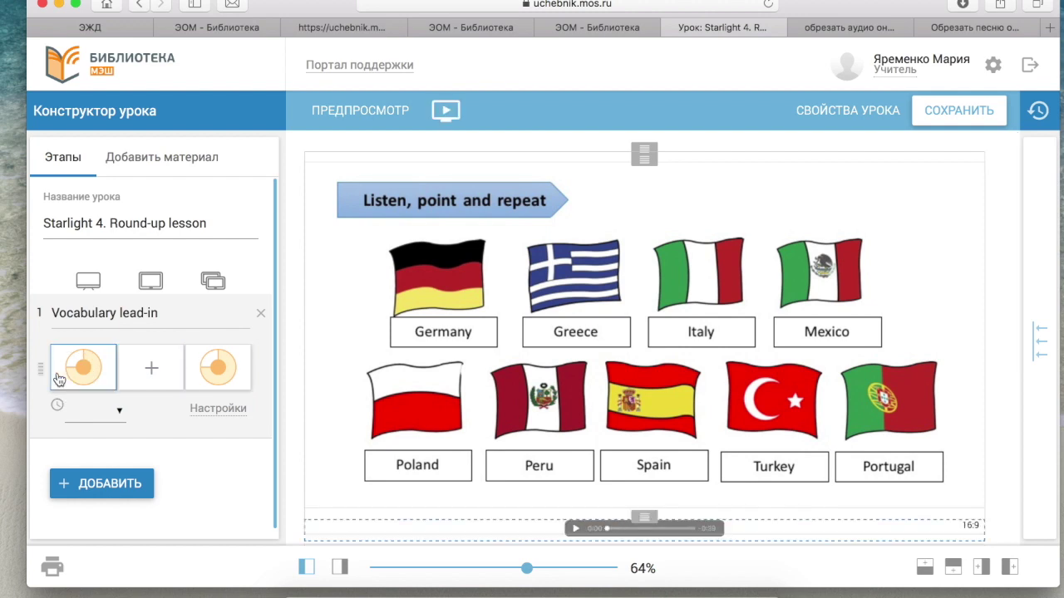
pyautogui.click(151, 367)
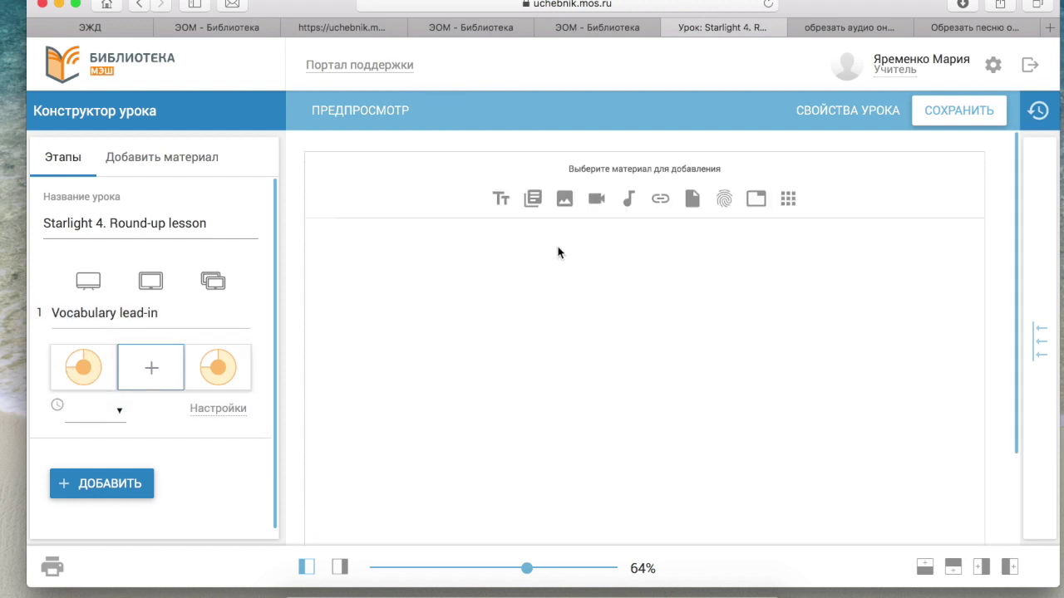
pyautogui.click(503, 202)
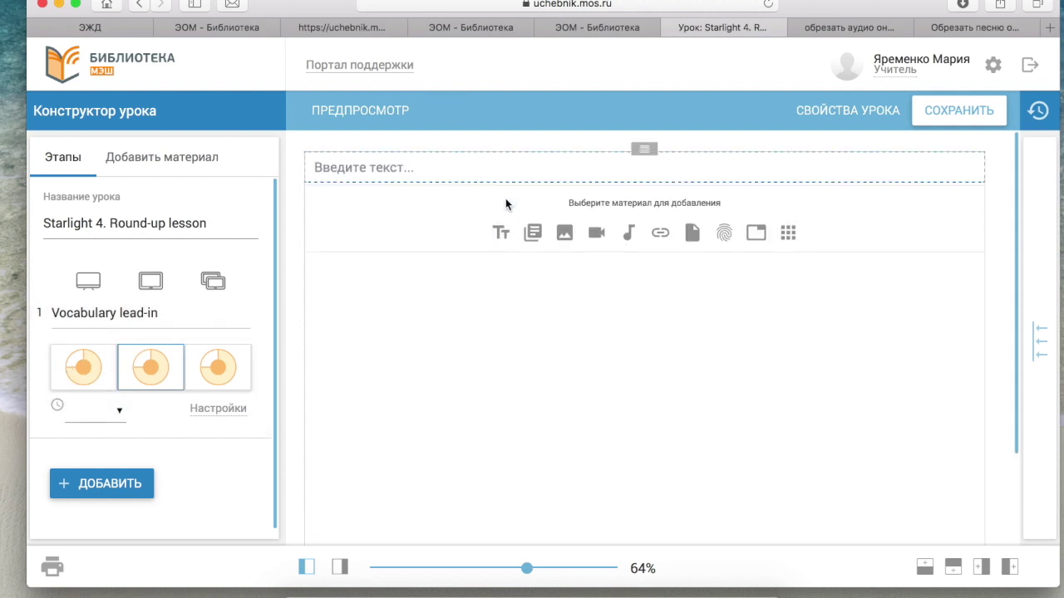
# Start typing the 'Listen' instruction into the new text block, fixing a mistyped letter.
pyautogui.click(492, 169)
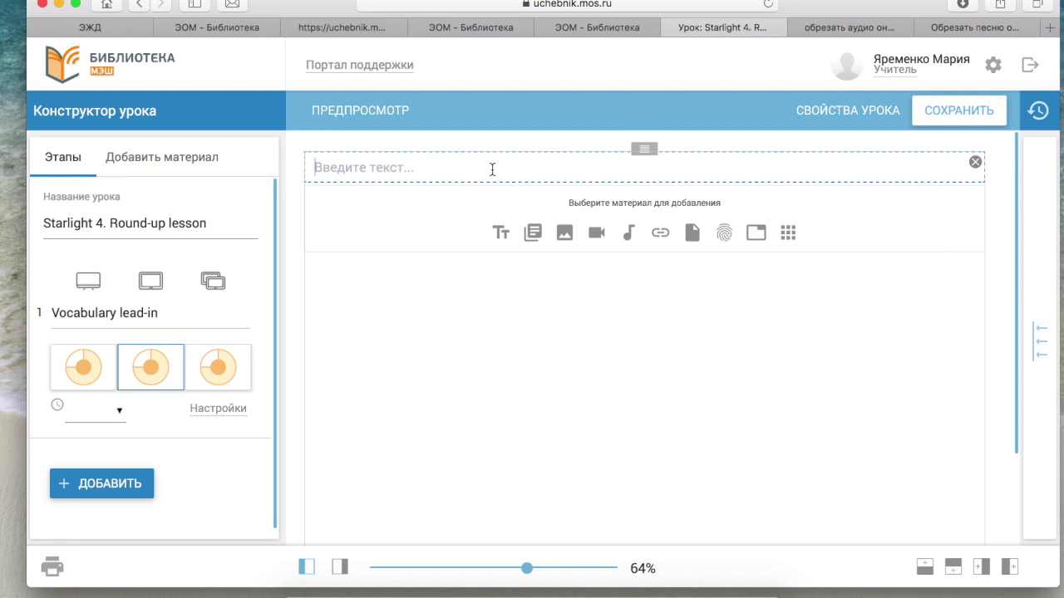
pyautogui.write('Д')
pyautogui.press('BackSpace')
pyautogui.write('Listen')
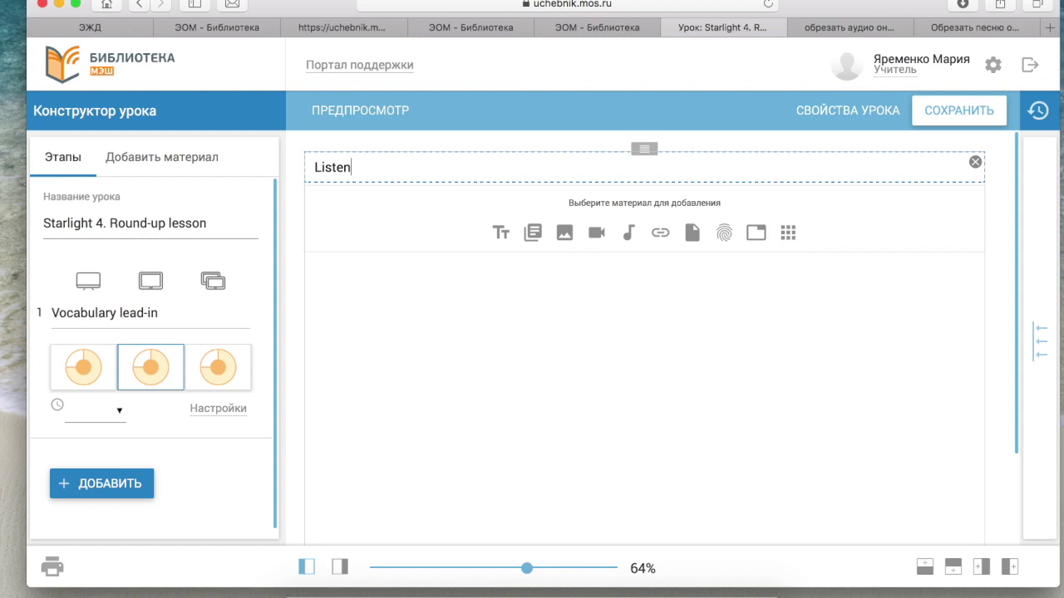
pyautogui.write('t and repeat after the speaker.')
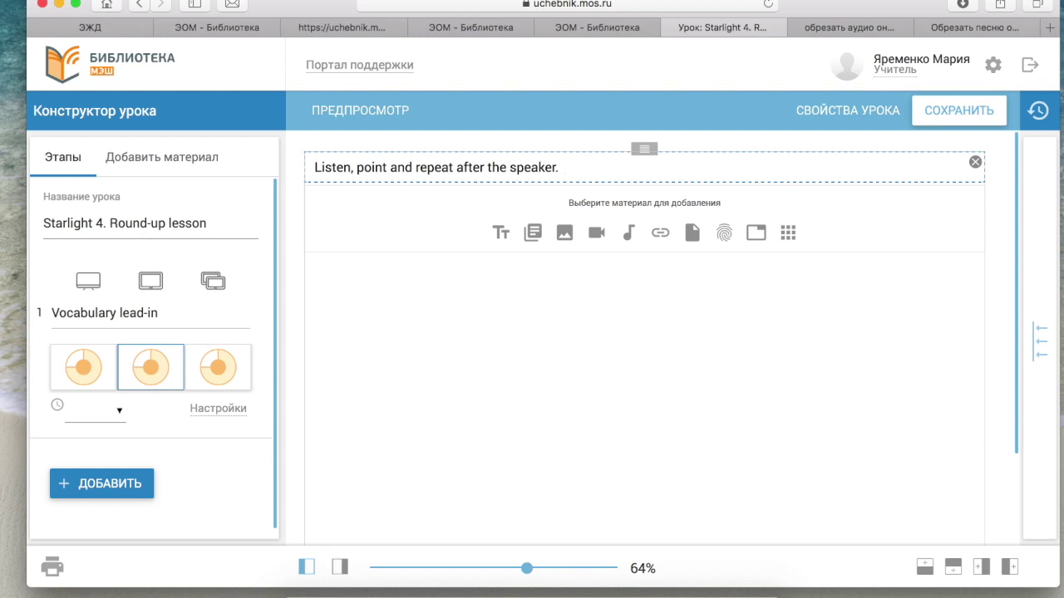
# Add 'Then read aloud.' as a new instruction line under the stage text, then save the lesson.
pyautogui.press('Return')
pyautogui.write('Then read aloud.')
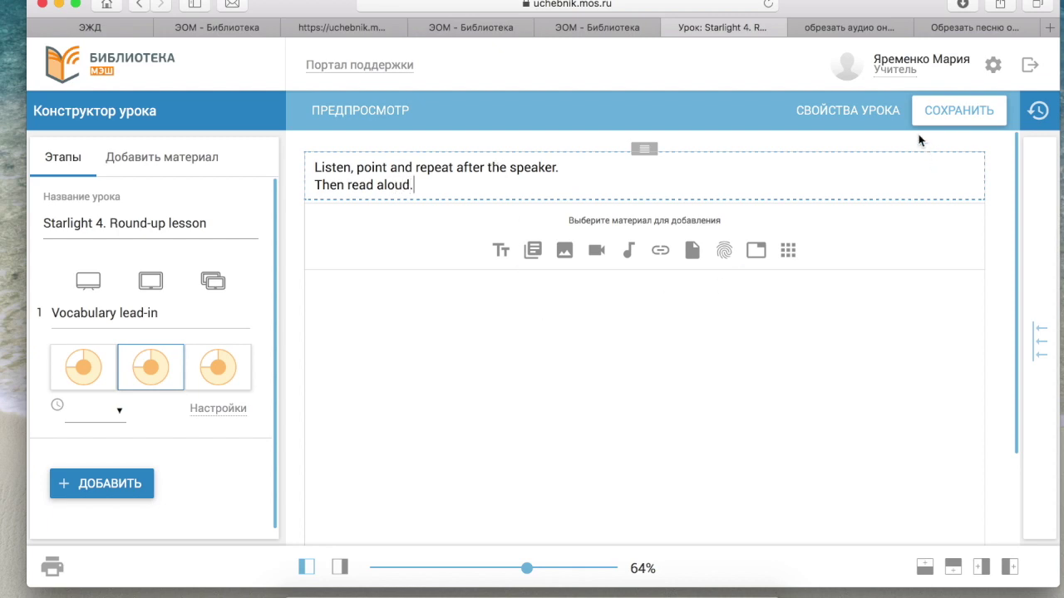
pyautogui.click(958, 121)
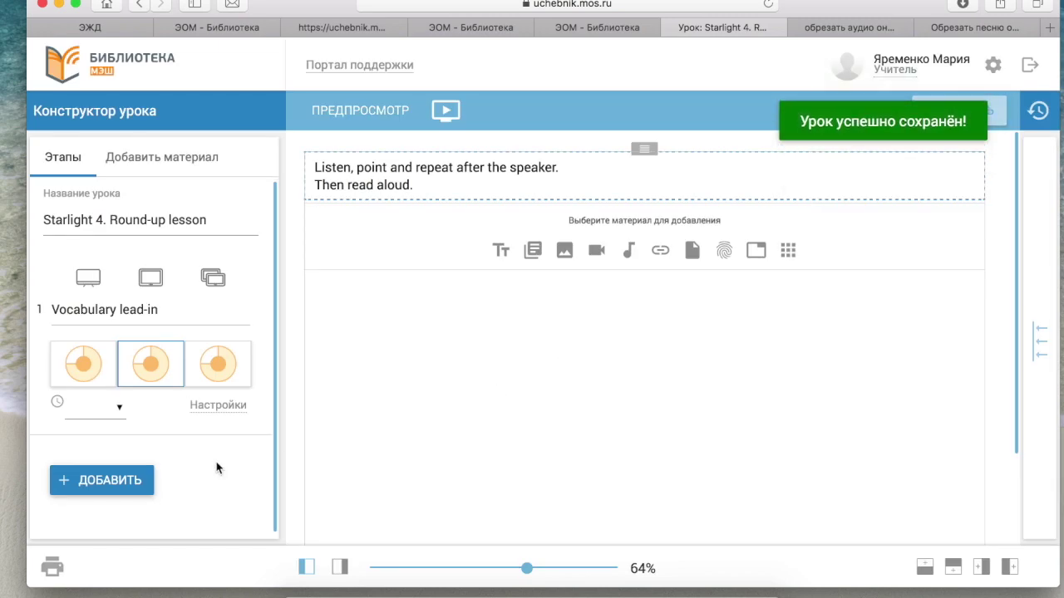
pyautogui.scroll(-1, 216, 468)
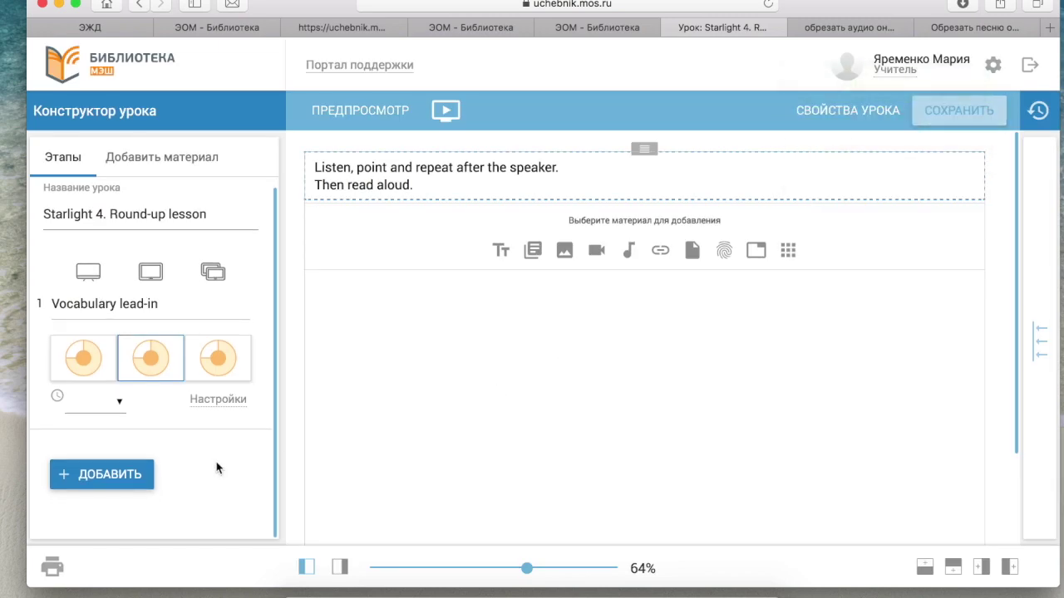
# Add a new stage, rename 'Этап без названия' to 'Matching', and open its first slide slot.
pyautogui.click(124, 479)
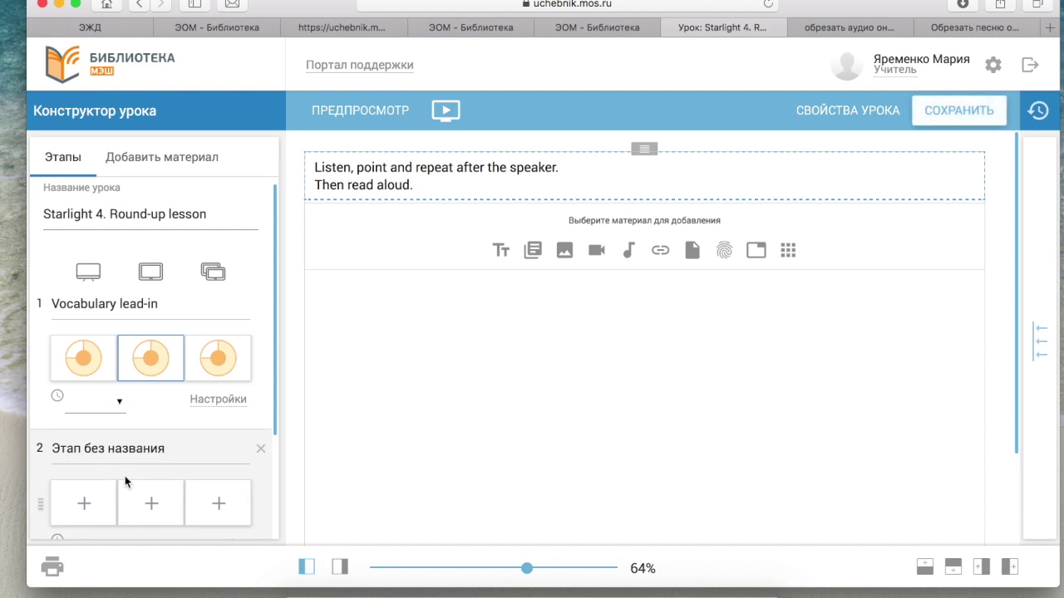
pyautogui.scroll(-3, 125, 475)
pyautogui.click(173, 327)
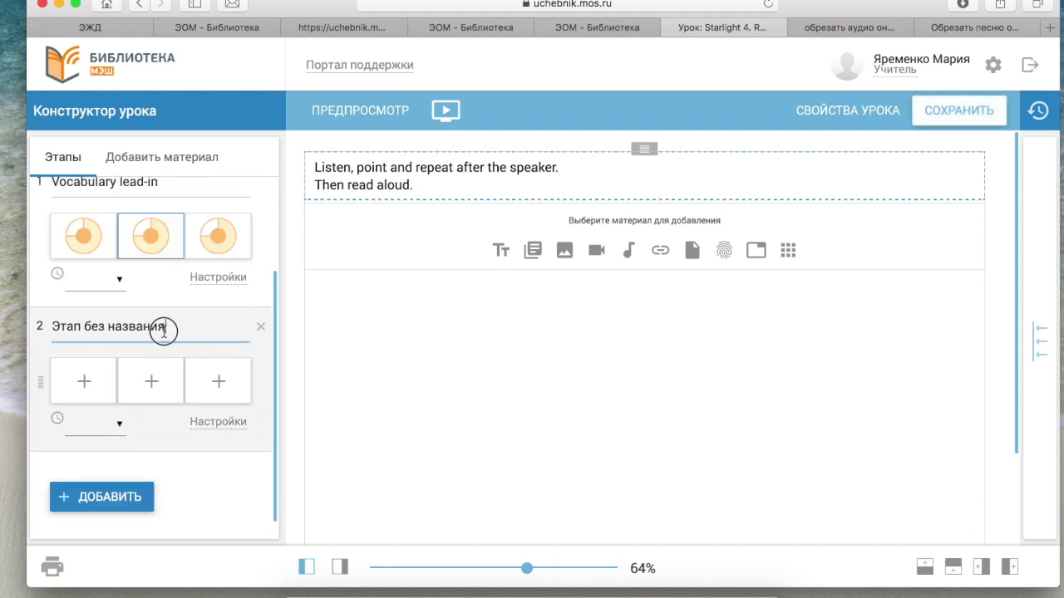
pyautogui.click(55, 323)
pyautogui.moveTo(55, 323); pyautogui.dragTo(169, 326)
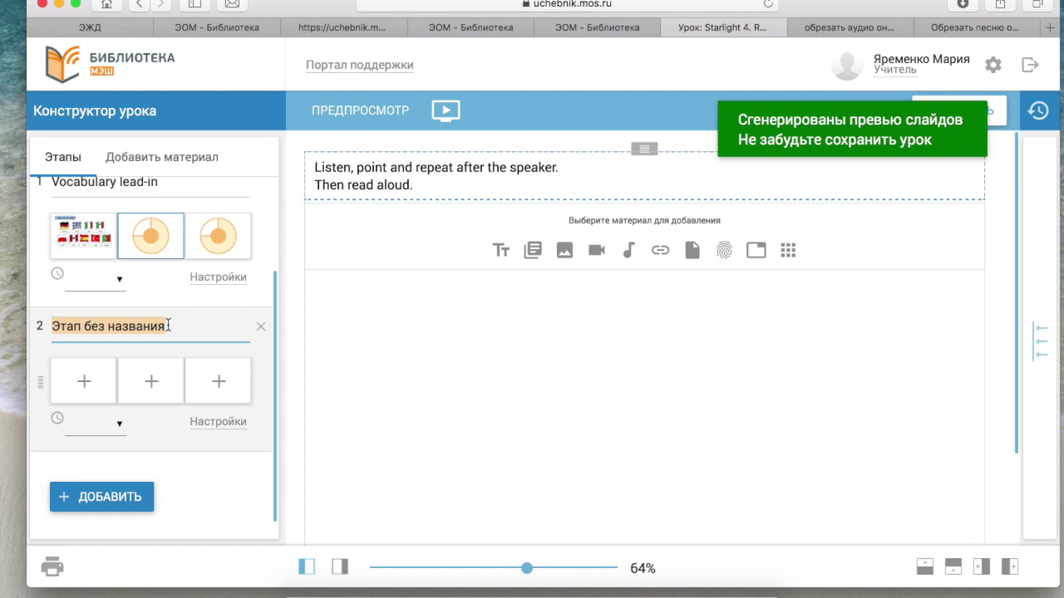
pyautogui.write('Matching')
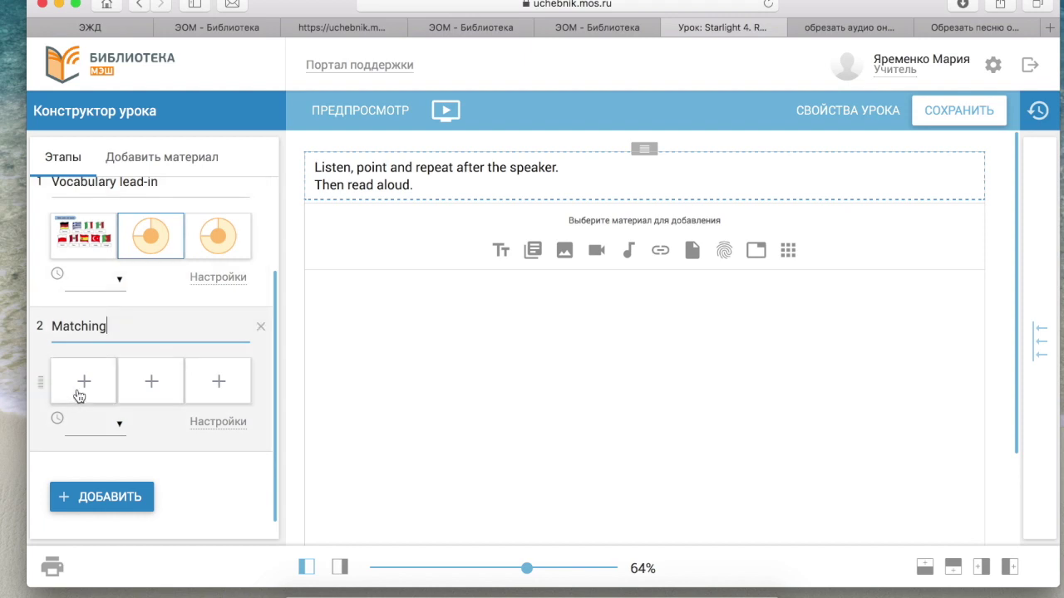
pyautogui.click(83, 384)
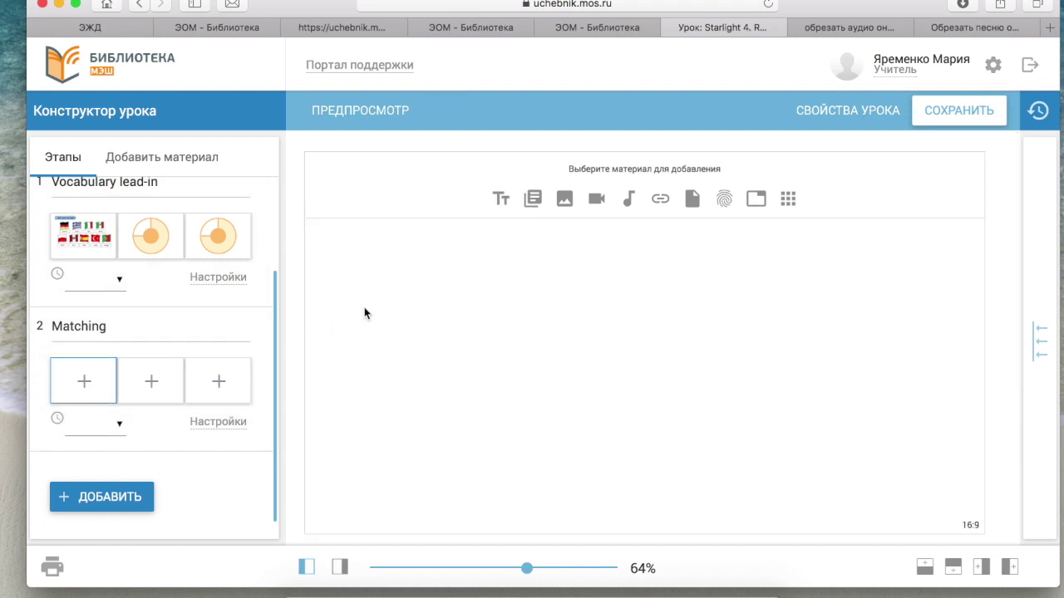
# Make the slide interactive and choose to add an Изображение object.
pyautogui.click(727, 204)
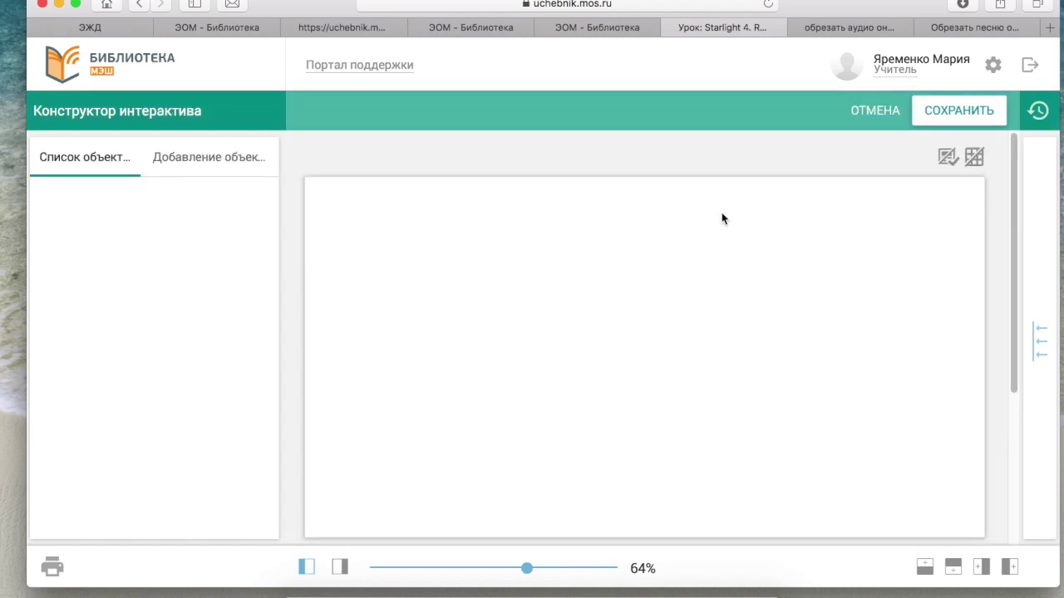
pyautogui.click(218, 160)
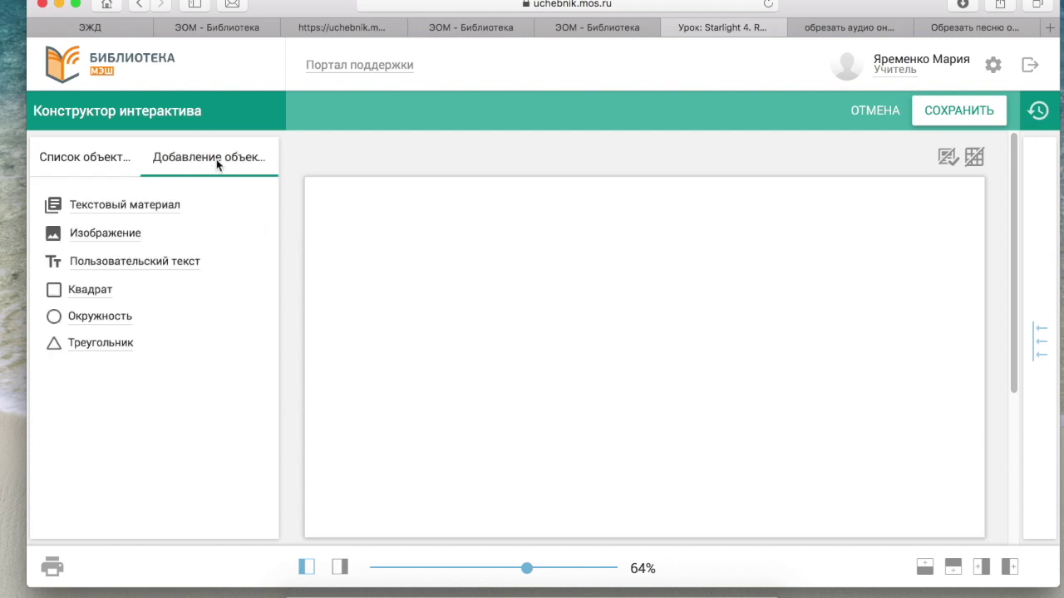
pyautogui.click(109, 236)
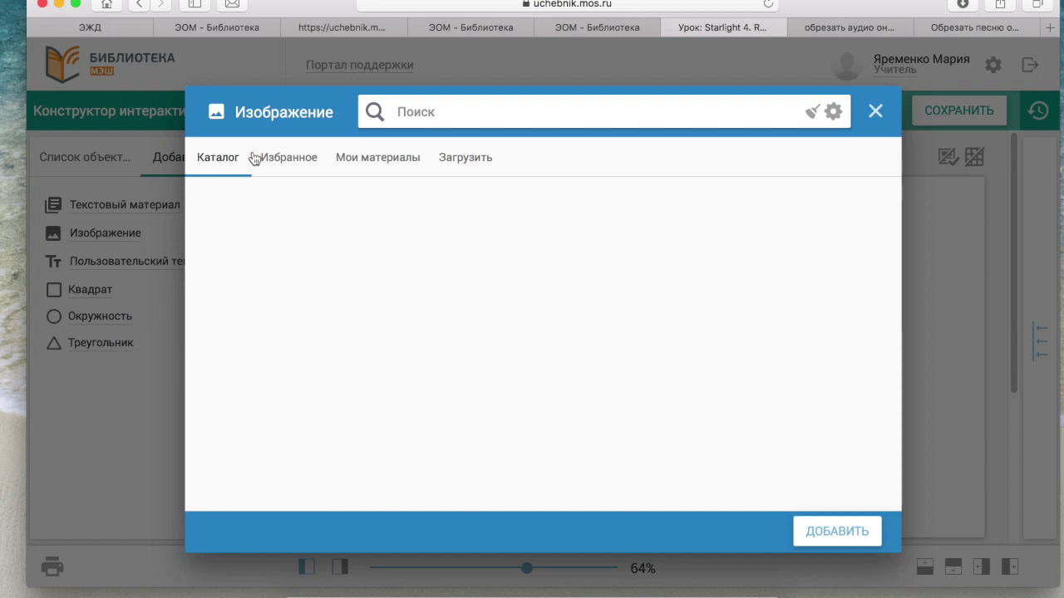
# Upload Слайд2.jpg from the МЭШ folder on the computer.
pyautogui.click(449, 163)
pyautogui.click(255, 230)
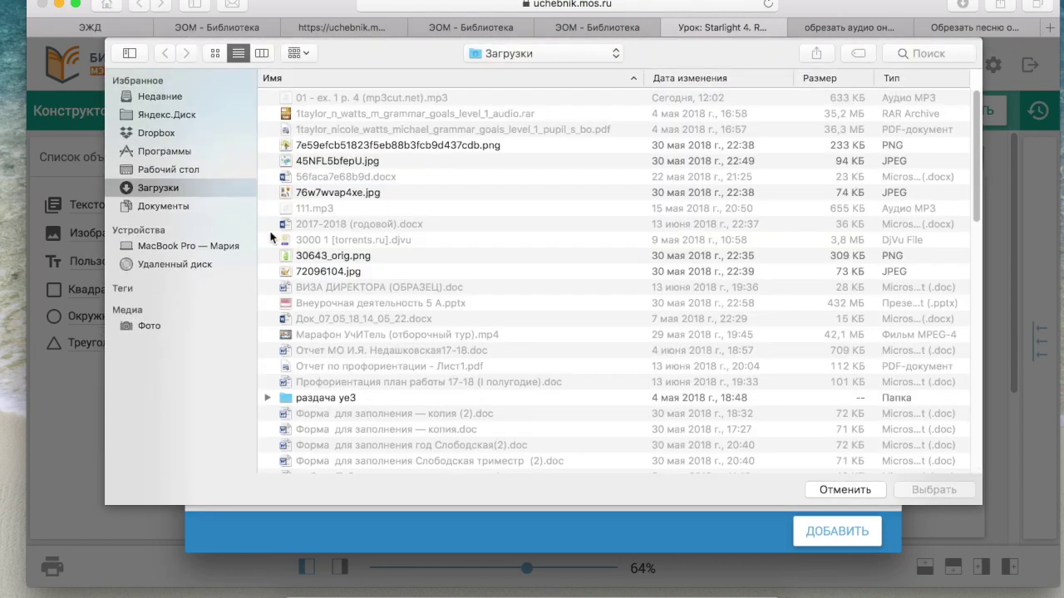
pyautogui.click(182, 208)
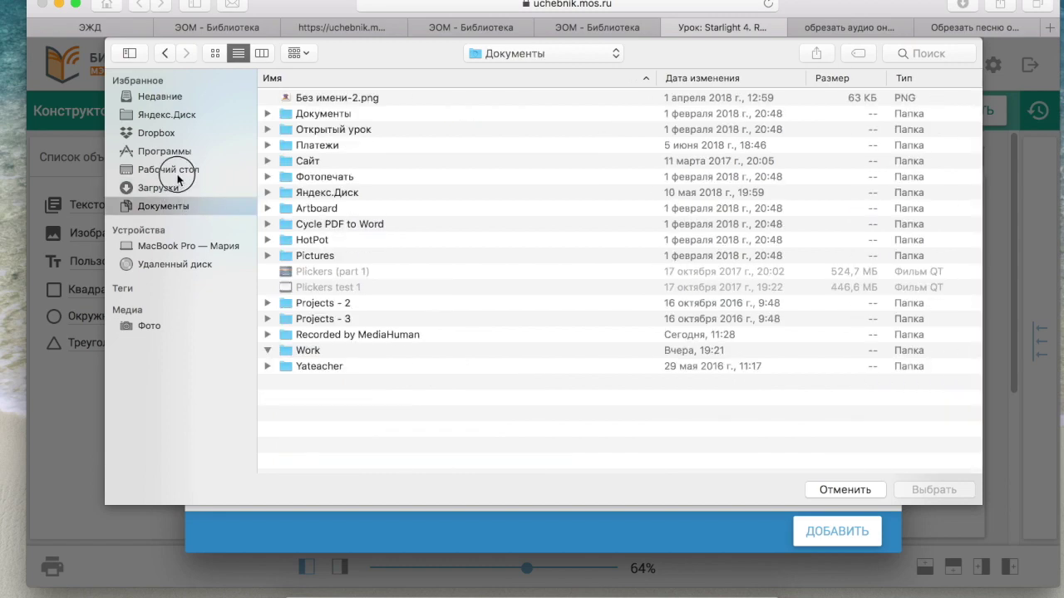
pyautogui.click(176, 170)
pyautogui.click(179, 207)
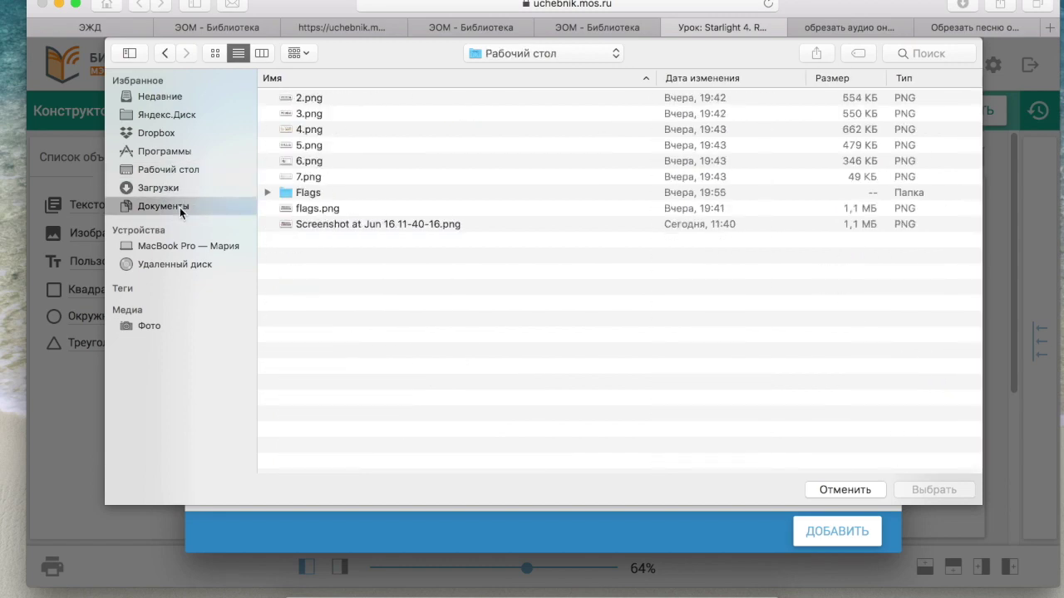
pyautogui.scroll(-5, 420, 416)
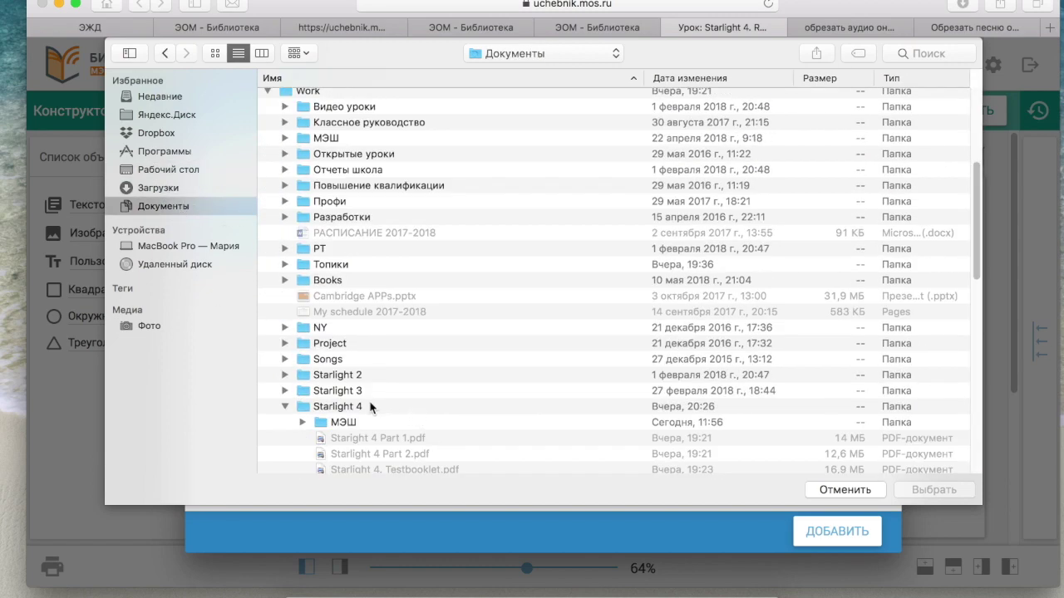
pyautogui.scroll(-1, 349, 426)
pyautogui.scroll(-2, 370, 407)
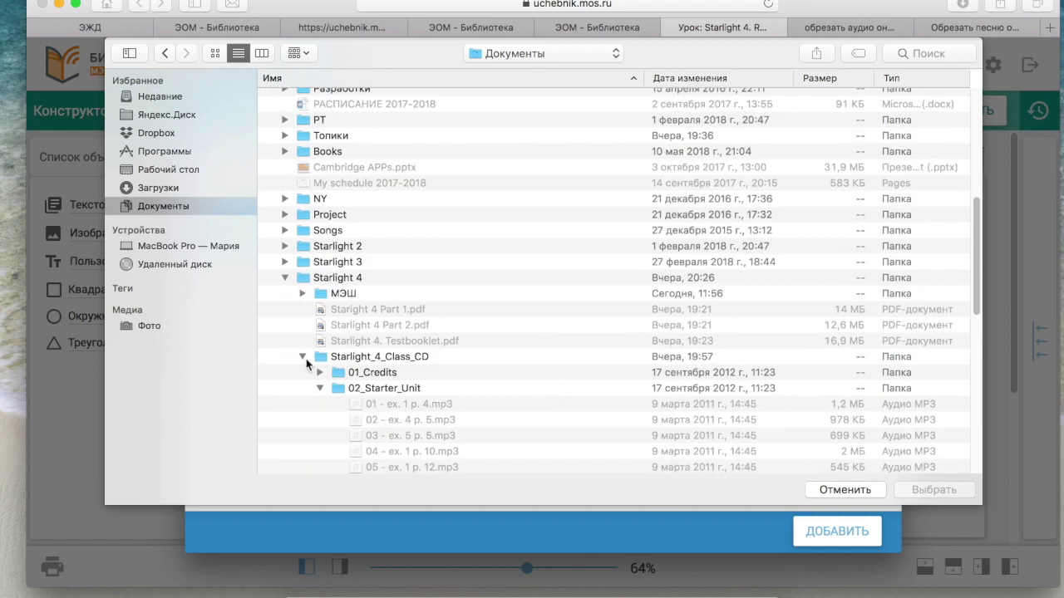
pyautogui.click(304, 358)
pyautogui.click(304, 325)
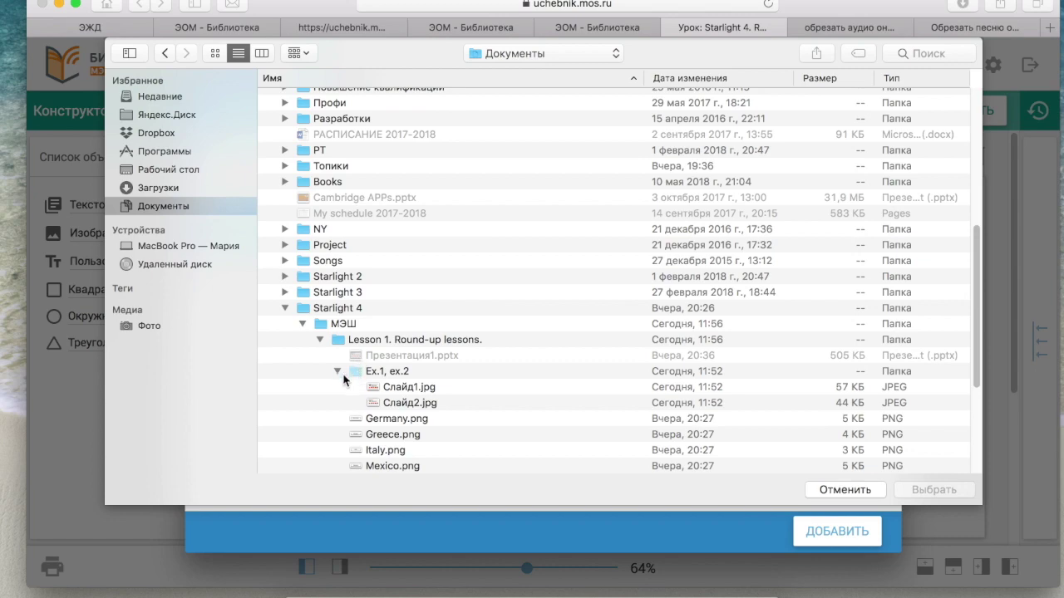
pyautogui.click(408, 404)
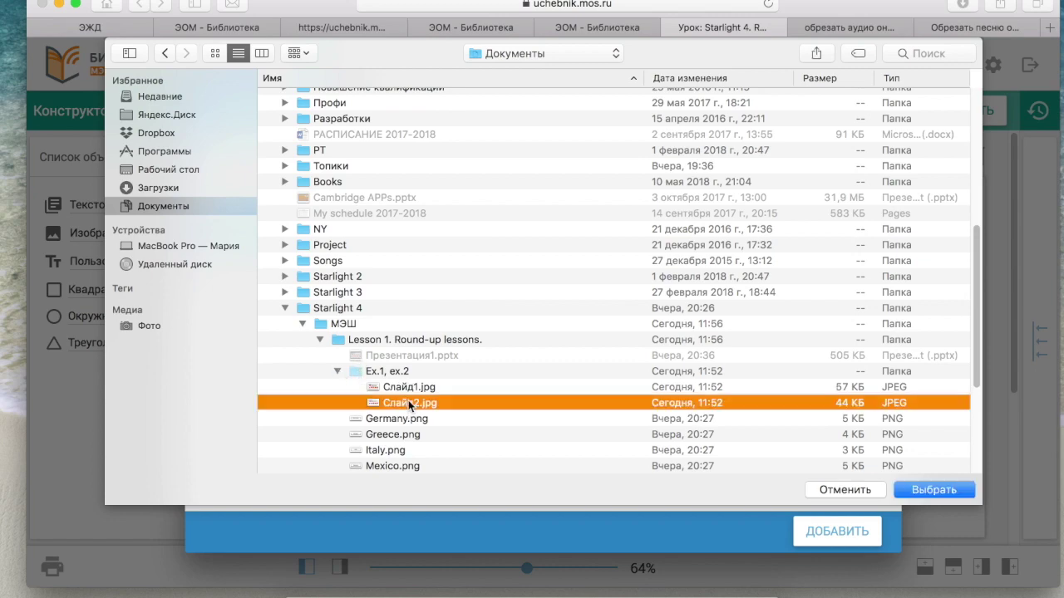
pyautogui.doubleClick(408, 403)
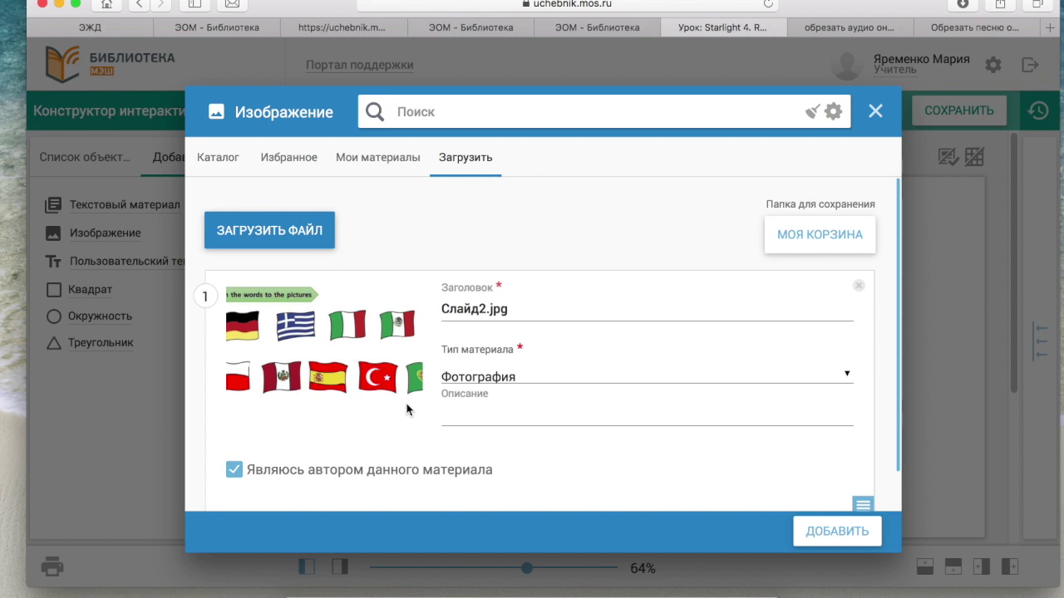
# Set the material type to Рисунок and insert the flags image onto the slide.
pyautogui.click(562, 376)
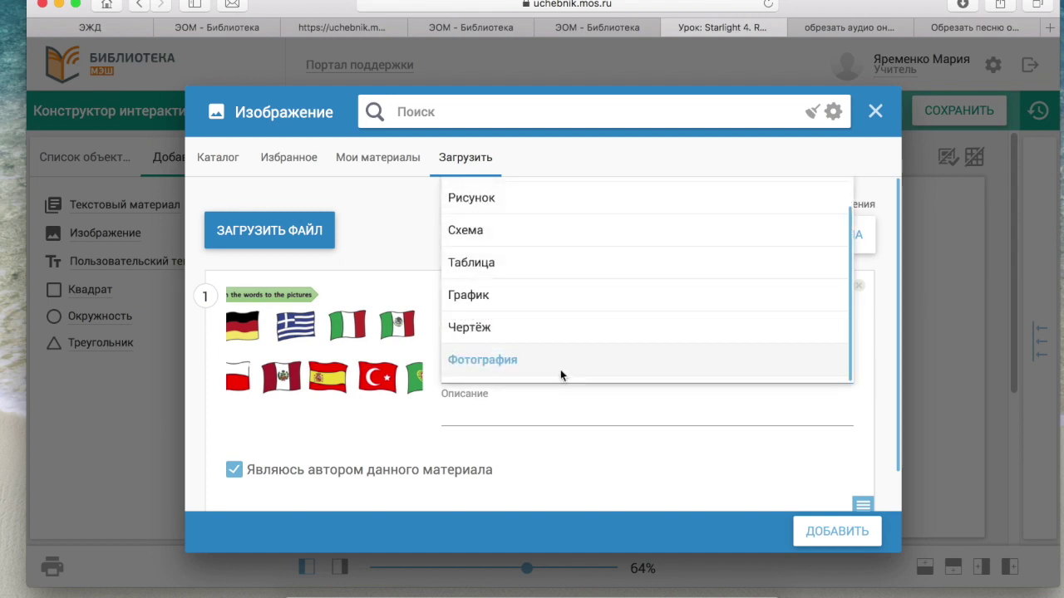
pyautogui.click(544, 209)
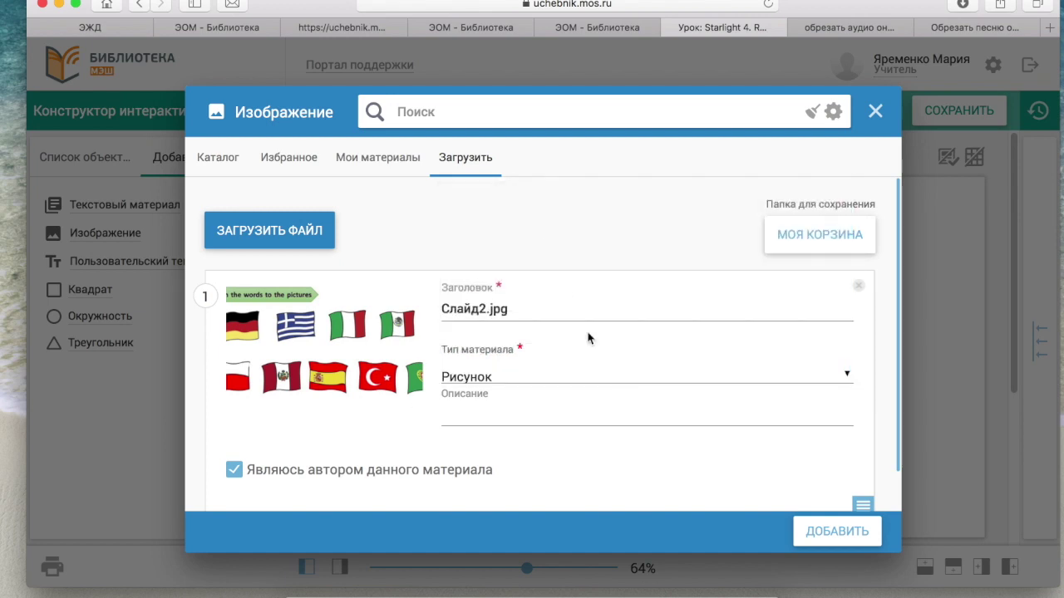
pyautogui.click(837, 534)
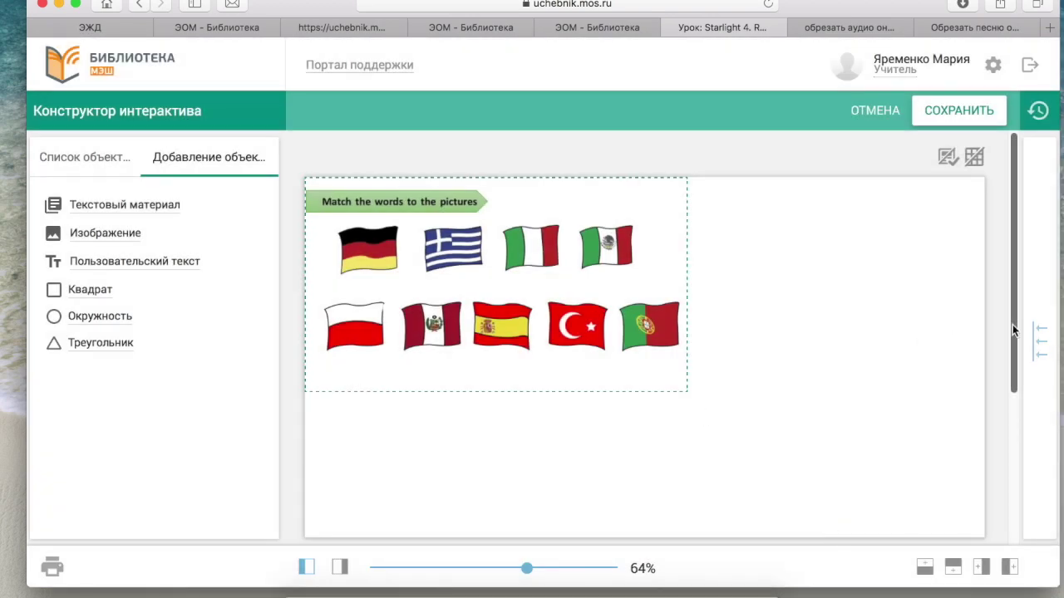
# Tick Сделать фоном in the image's object properties so the flags fill the canvas.
pyautogui.click(1035, 338)
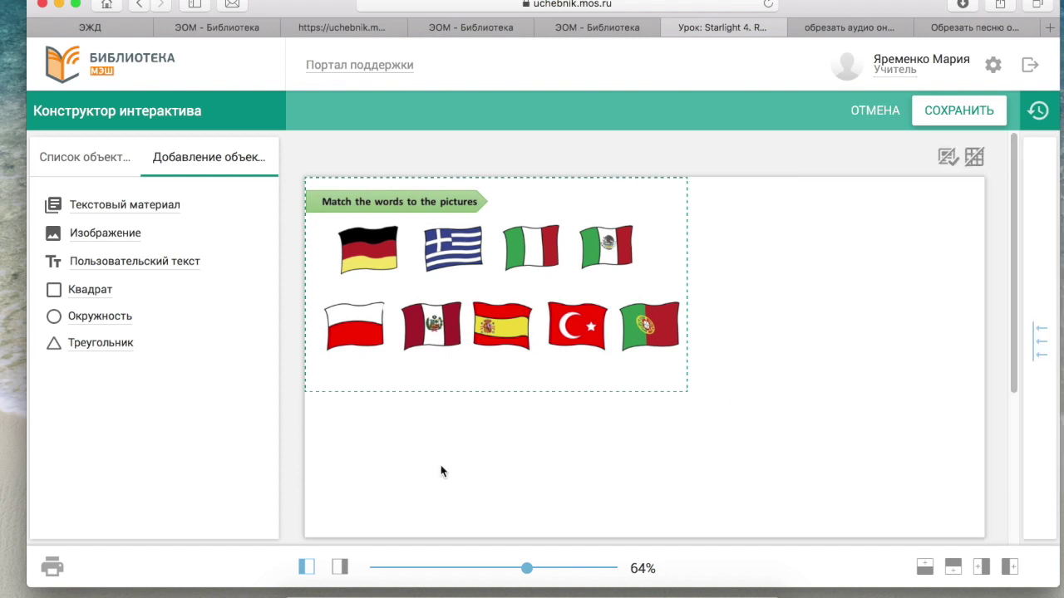
pyautogui.click(337, 568)
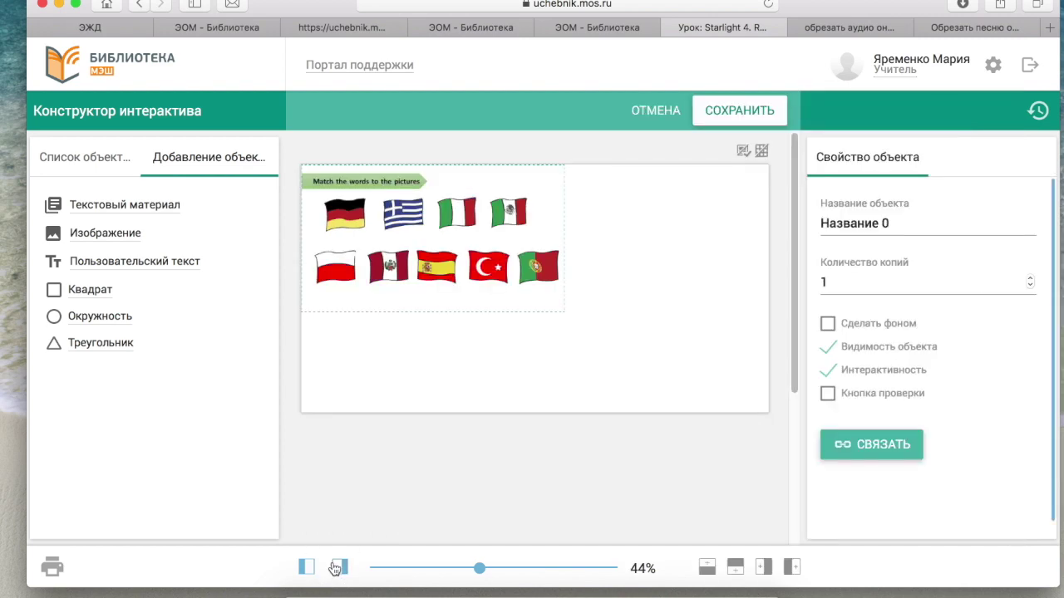
pyautogui.click(827, 326)
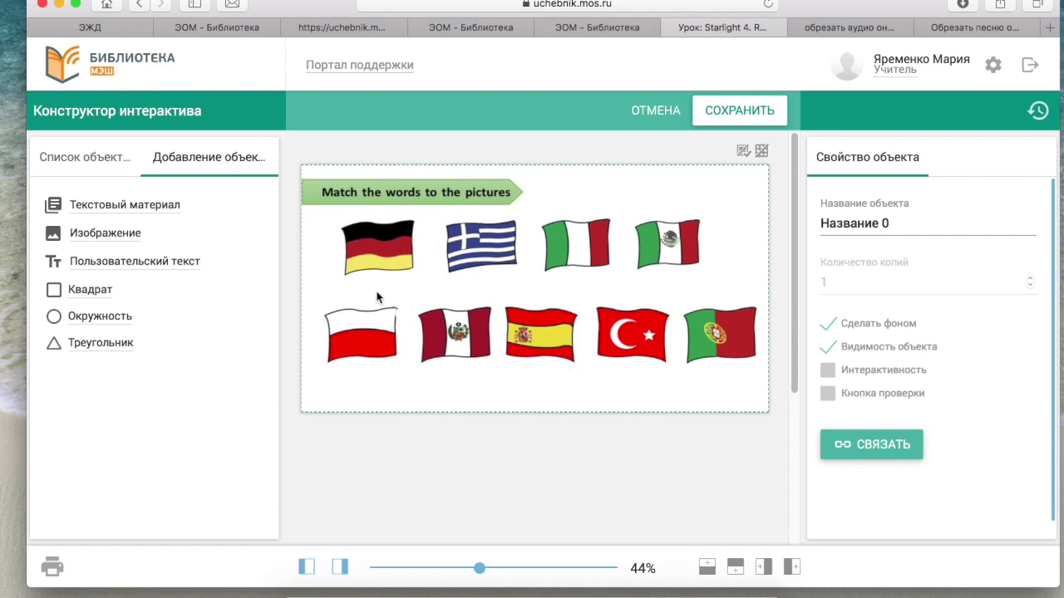
pyautogui.click(128, 240)
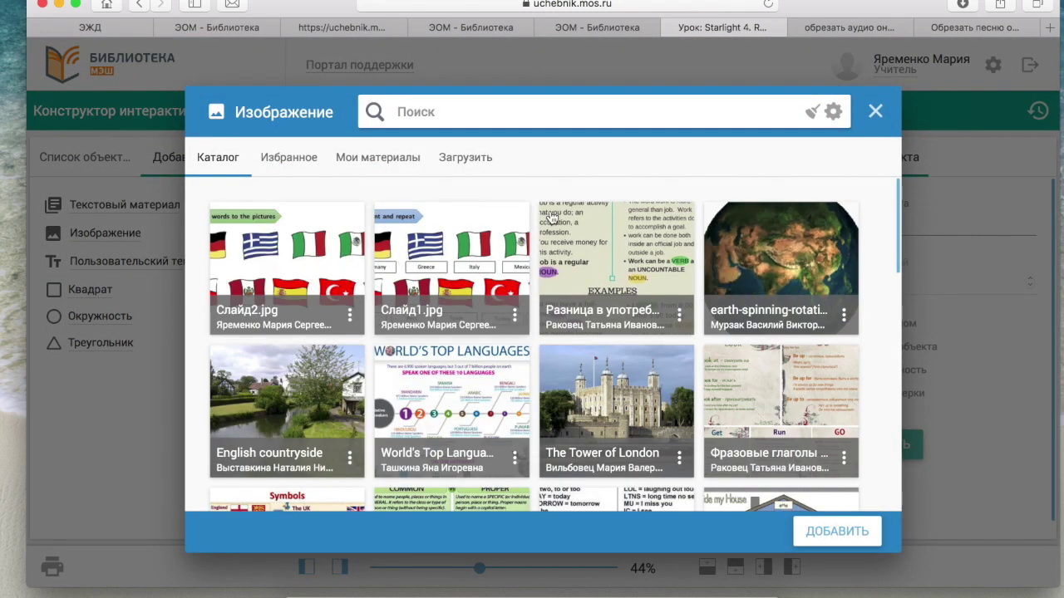
# Upload the country-name card files Germany.png through Turkey.png in one selection.
pyautogui.click(486, 158)
pyautogui.click(324, 231)
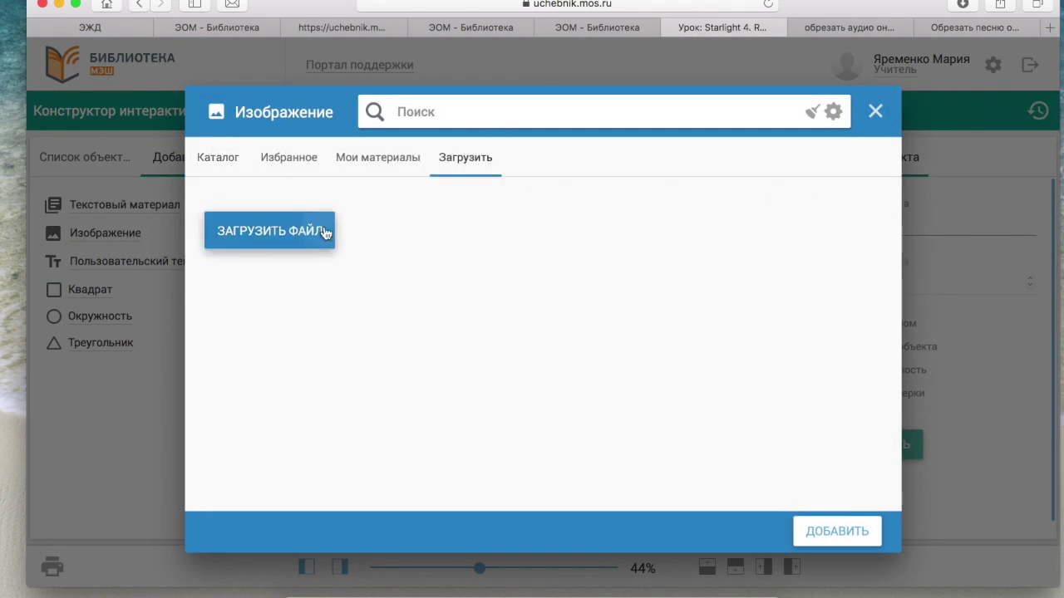
pyautogui.keyDown('shift'); pyautogui.click(383, 440); pyautogui.keyUp('shift')
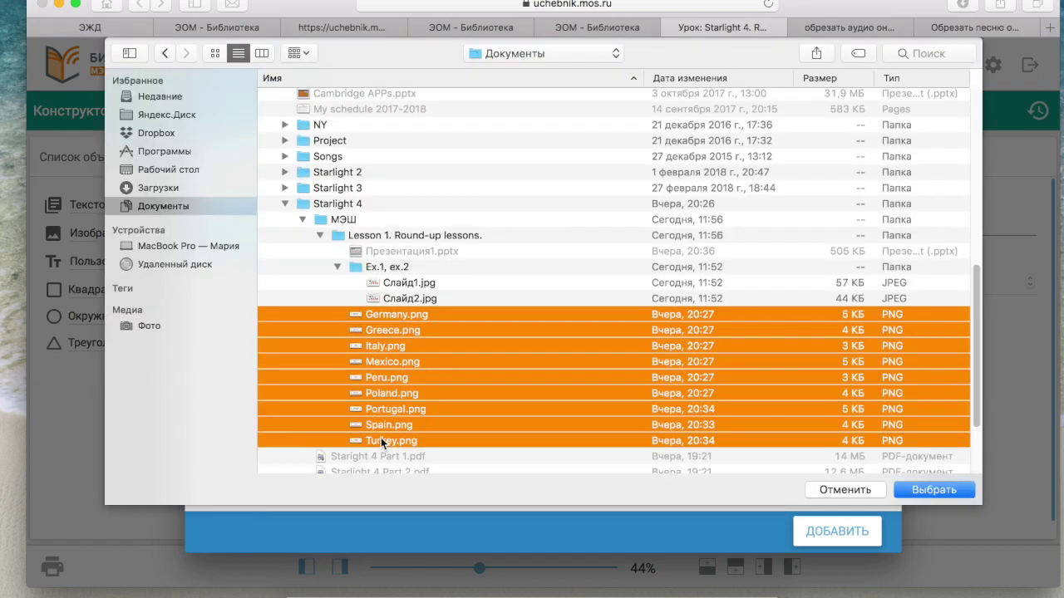
pyautogui.click(923, 491)
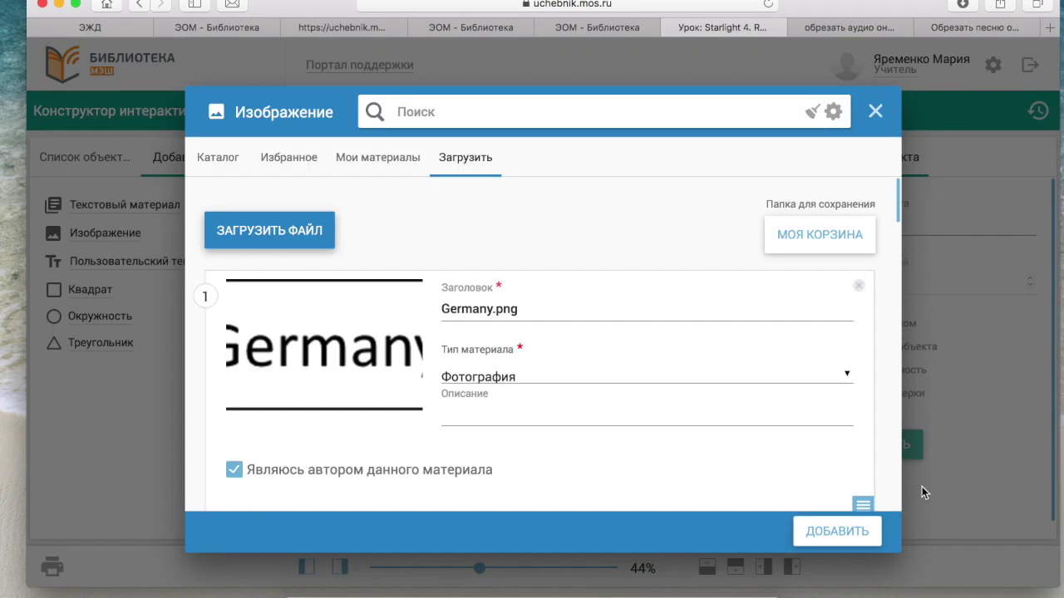
# Set the material type to Рисунок for Germany, Greece, Italy and Poland.
pyautogui.click(754, 377)
pyautogui.click(654, 198)
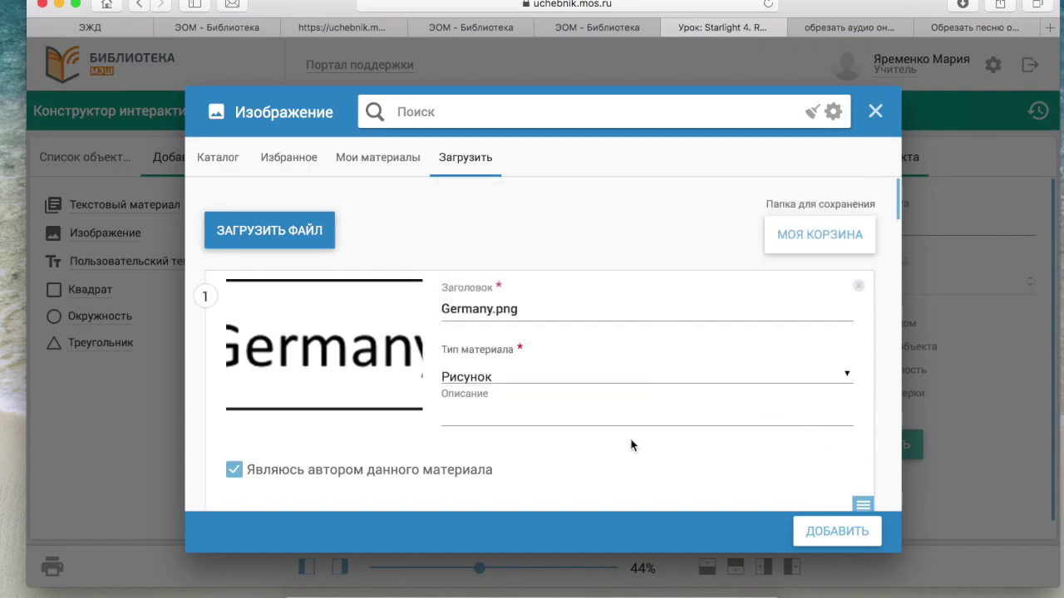
pyautogui.scroll(-3, 632, 442)
pyautogui.scroll(-3, 632, 442)
pyautogui.click(617, 343)
pyautogui.click(616, 371)
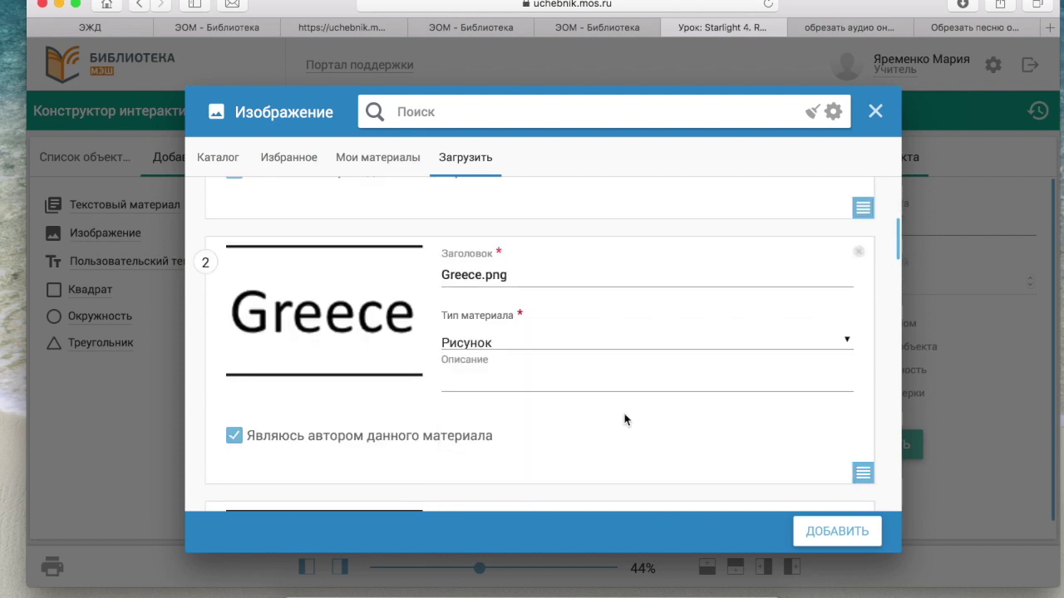
pyautogui.scroll(-5, 624, 416)
pyautogui.click(619, 378)
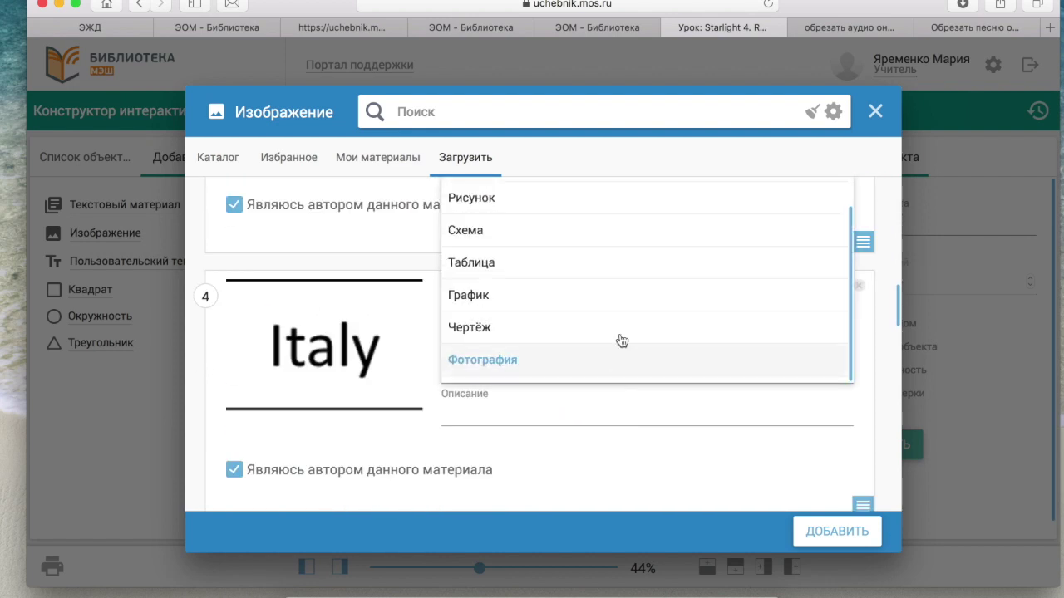
pyautogui.click(624, 206)
pyautogui.scroll(-4, 615, 465)
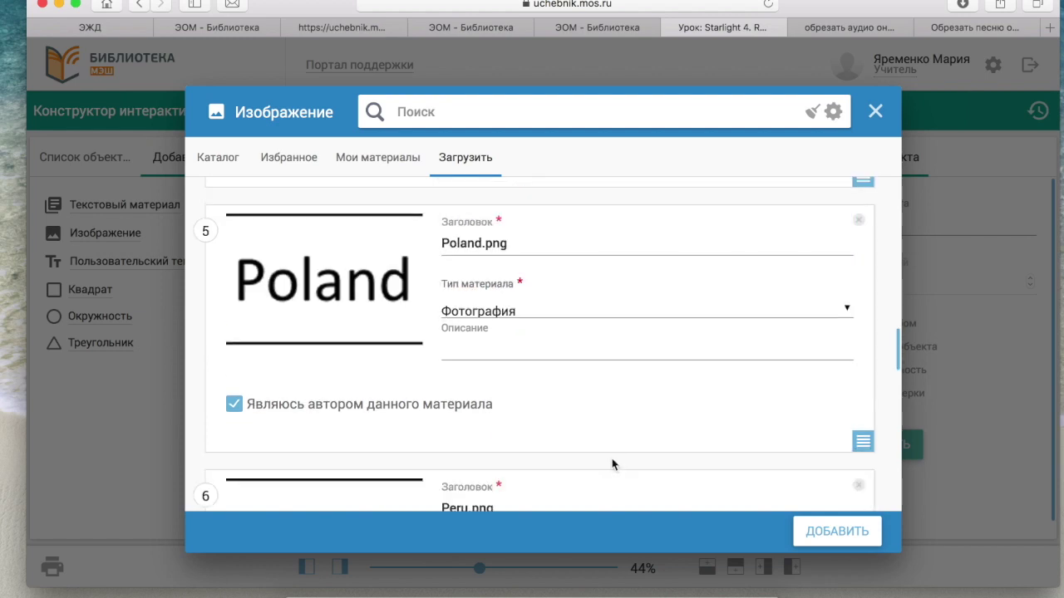
pyautogui.click(598, 304)
pyautogui.click(596, 339)
pyautogui.scroll(-1, 582, 399)
pyautogui.scroll(-1, 575, 412)
pyautogui.scroll(-1, 575, 411)
# Set Peru, Portugal, Spain and Turkey to Рисунок and add the cards to the slide.
pyautogui.click(572, 242)
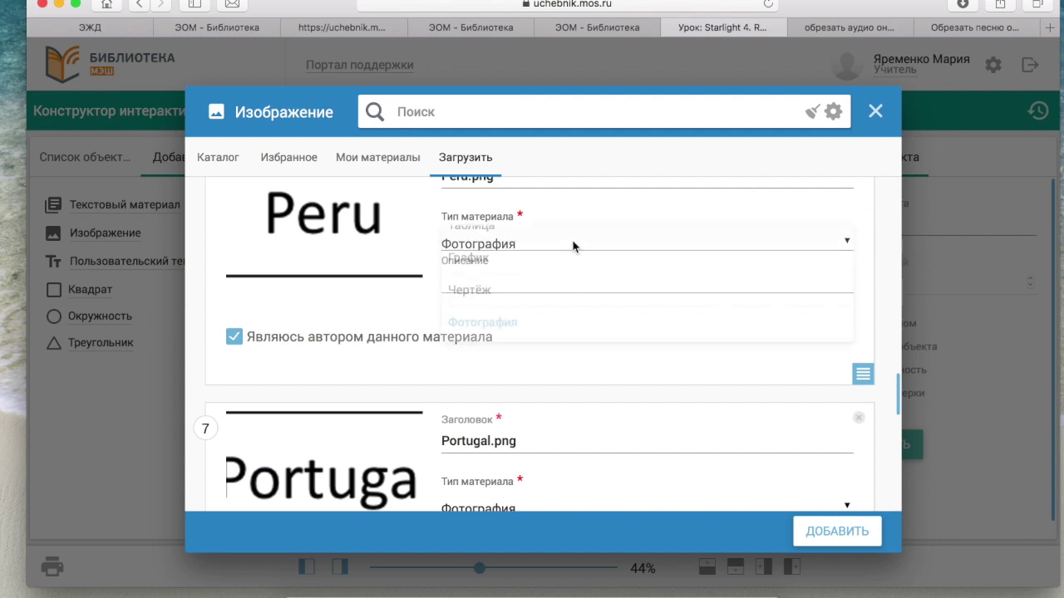
pyautogui.scroll(-1, 557, 332)
pyautogui.scroll(-3, 559, 336)
pyautogui.scroll(3, 558, 336)
pyautogui.click(546, 207)
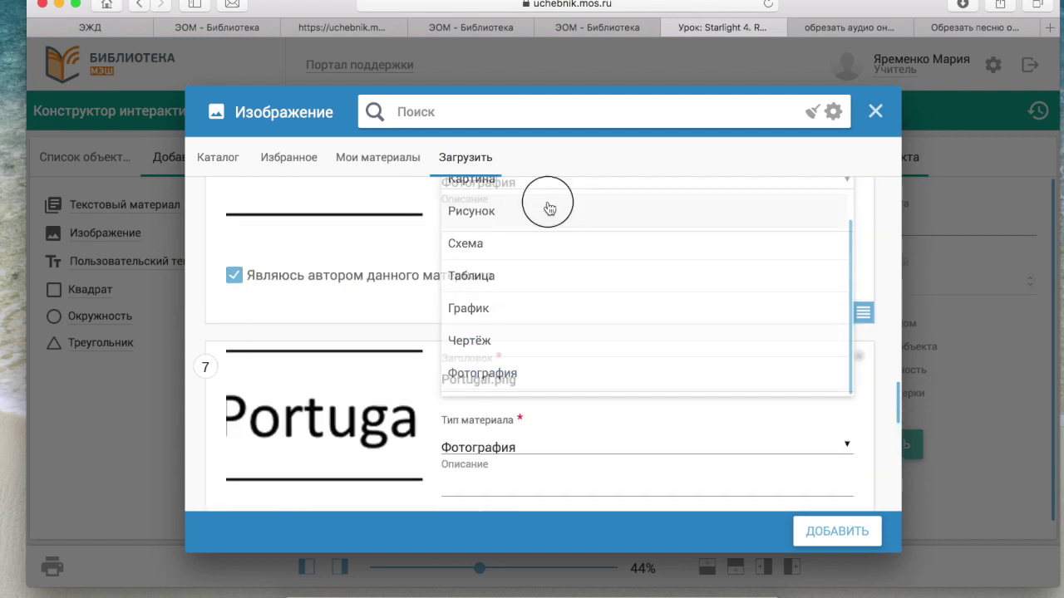
pyautogui.scroll(-1, 560, 368)
pyautogui.click(565, 357)
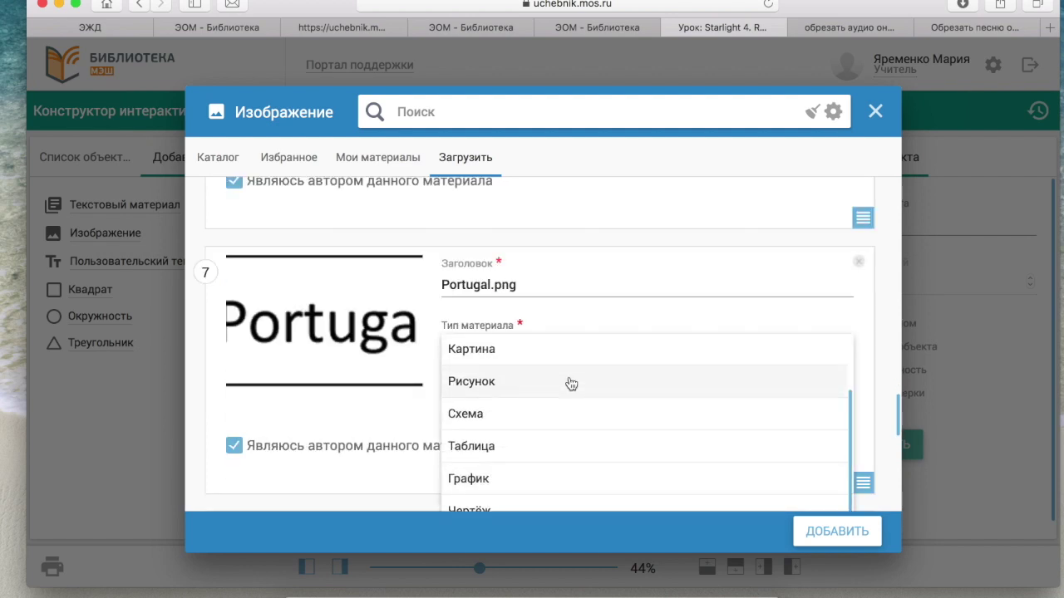
pyautogui.click(571, 382)
pyautogui.scroll(-2, 579, 388)
pyautogui.scroll(-3, 582, 399)
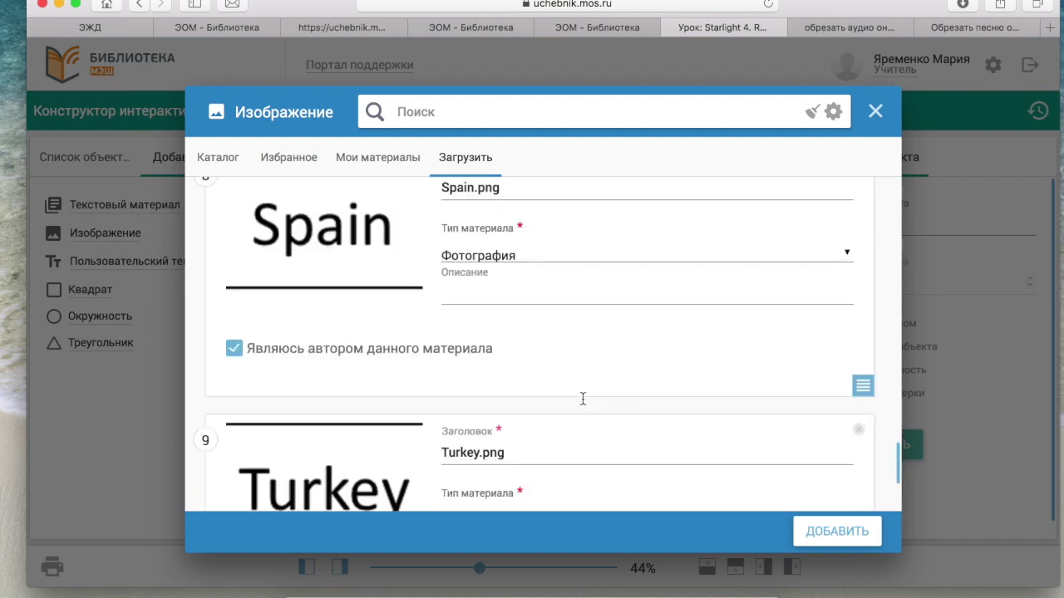
pyautogui.click(581, 259)
pyautogui.click(582, 295)
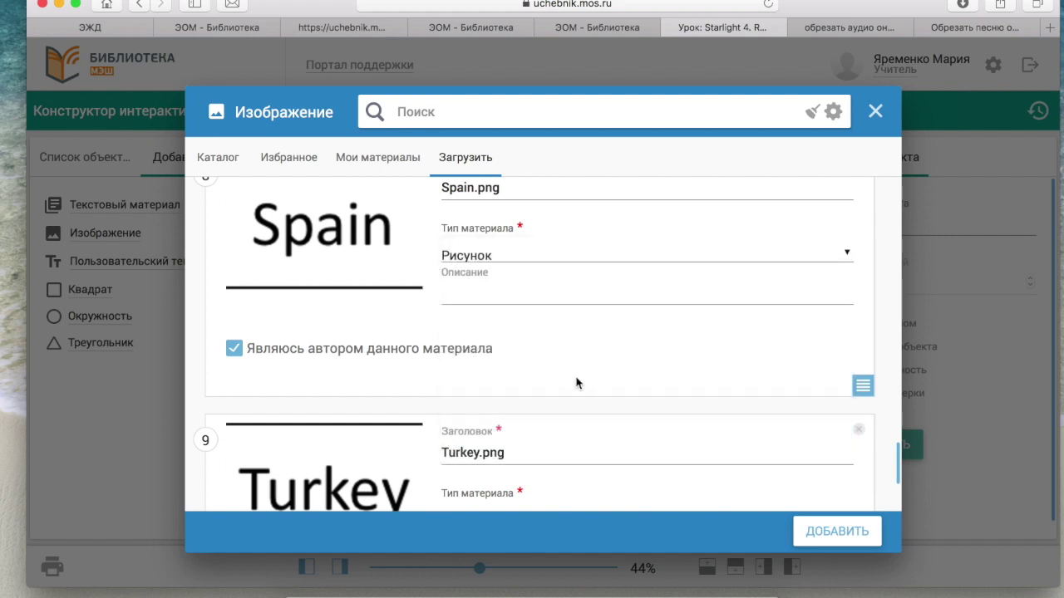
pyautogui.scroll(-3, 579, 384)
pyautogui.click(587, 335)
pyautogui.click(587, 357)
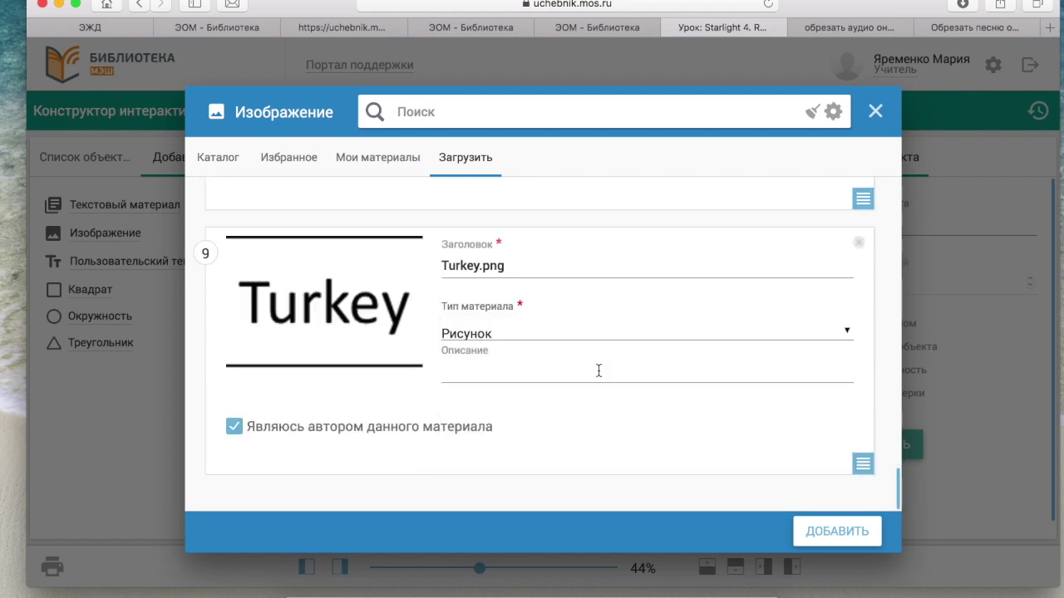
pyautogui.click(847, 532)
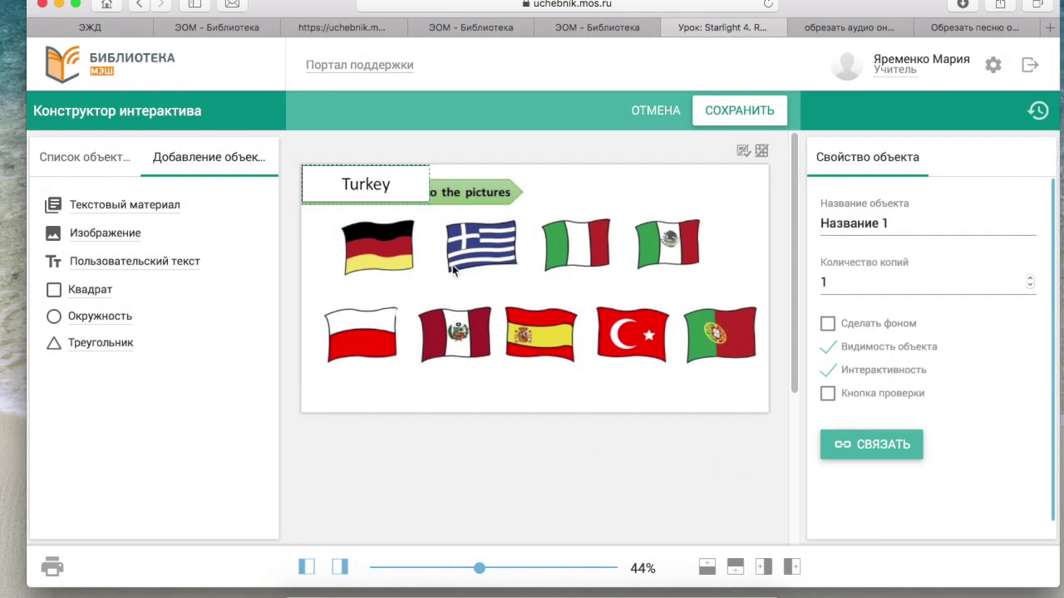
# Move the Turkey card beside the title, shrink the Spain card and widen the Mexico card.
pyautogui.moveTo(388, 187)
pyautogui.mouseDown()
pyautogui.moveTo(407, 331)
pyautogui.moveTo(394, 390)
pyautogui.mouseUp()
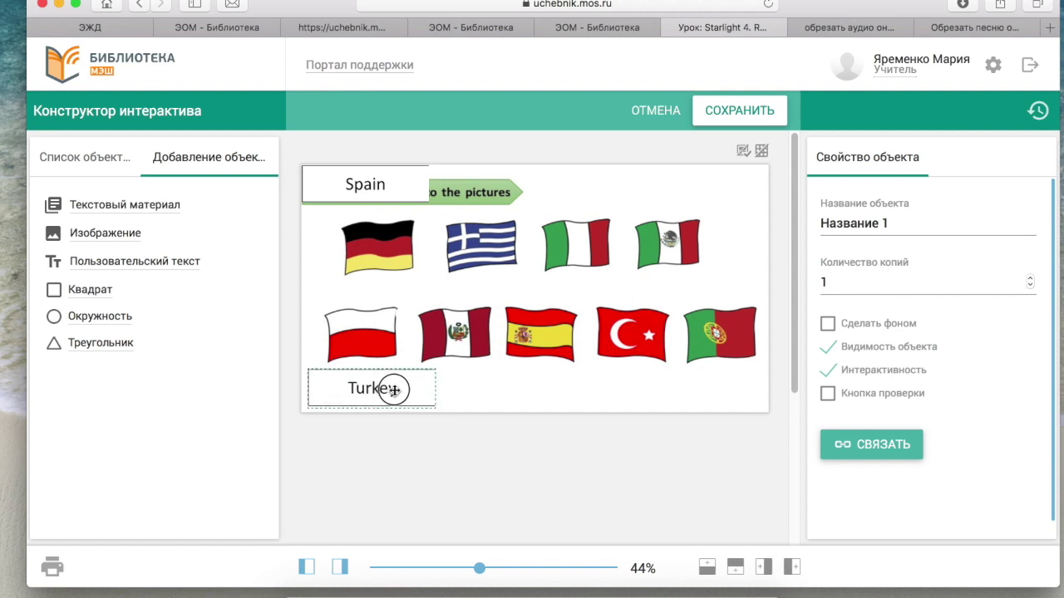
pyautogui.moveTo(394, 391)
pyautogui.mouseDown()
pyautogui.moveTo(395, 201)
pyautogui.moveTo(389, 184)
pyautogui.moveTo(368, 197)
pyautogui.mouseUp()
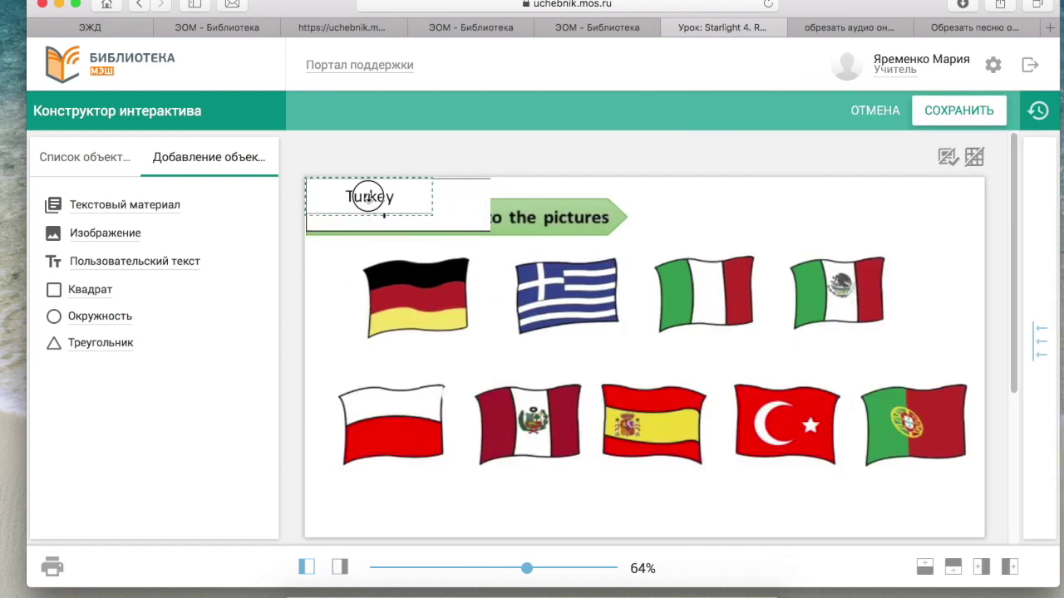
pyautogui.moveTo(369, 197); pyautogui.dragTo(779, 207)
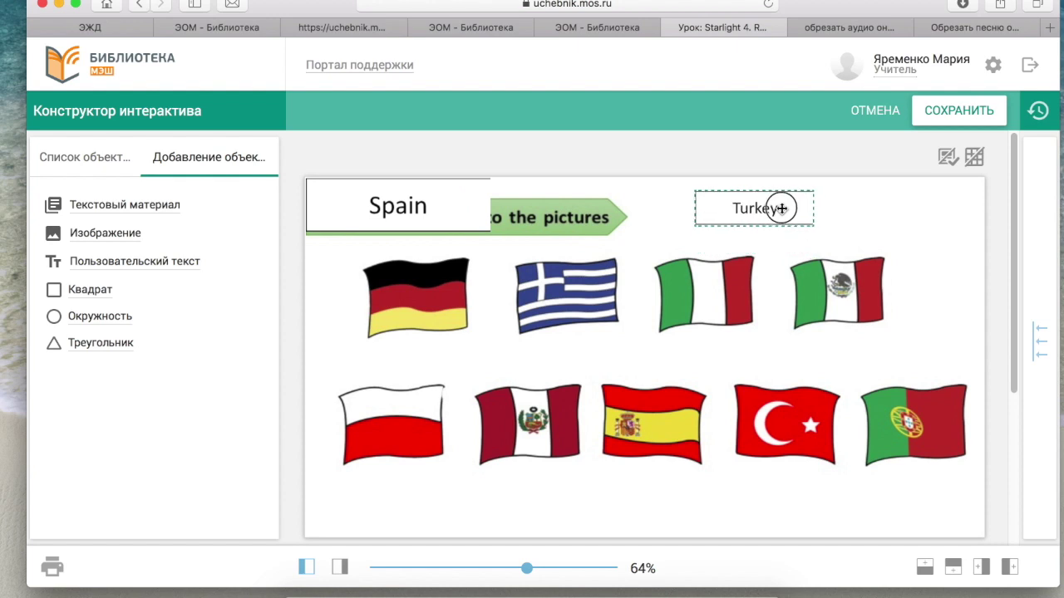
pyautogui.moveTo(490, 236)
pyautogui.mouseDown()
pyautogui.moveTo(464, 232)
pyautogui.moveTo(779, 269)
pyautogui.moveTo(784, 256)
pyautogui.mouseUp()
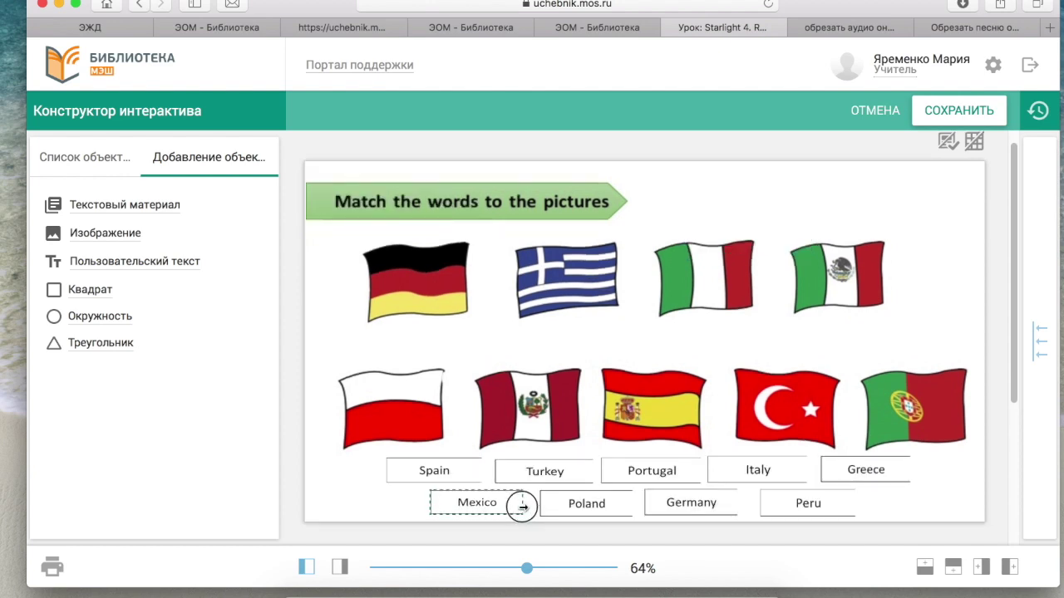
pyautogui.moveTo(524, 503)
pyautogui.mouseDown()
pyautogui.moveTo(536, 503)
pyautogui.moveTo(514, 516)
pyautogui.moveTo(485, 494)
pyautogui.mouseUp()
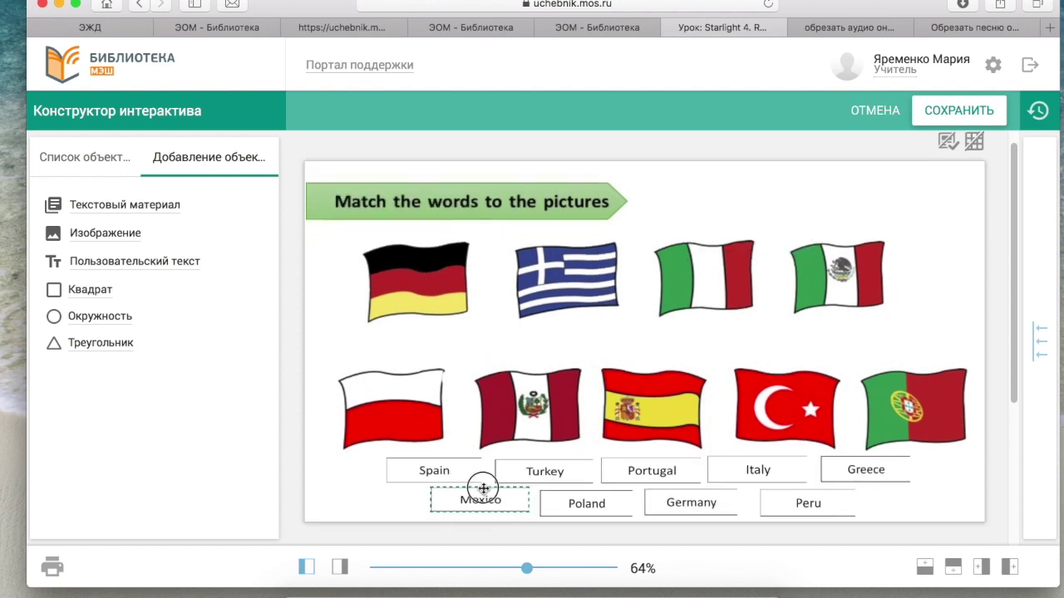
pyautogui.click(873, 515)
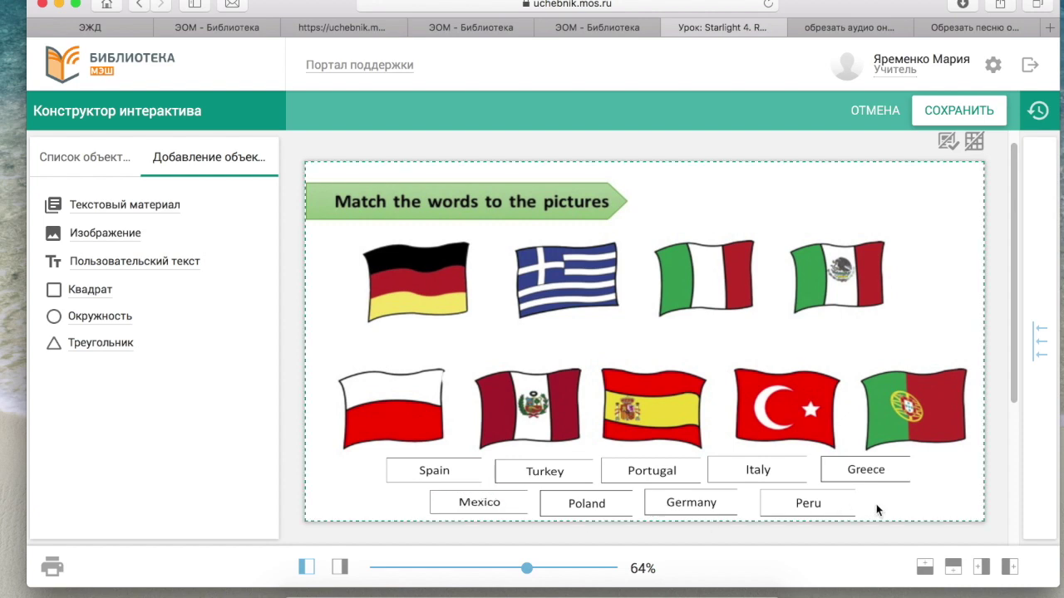
# Save the flags slide and the lesson, then open the Matching stage's settings.
pyautogui.click(963, 108)
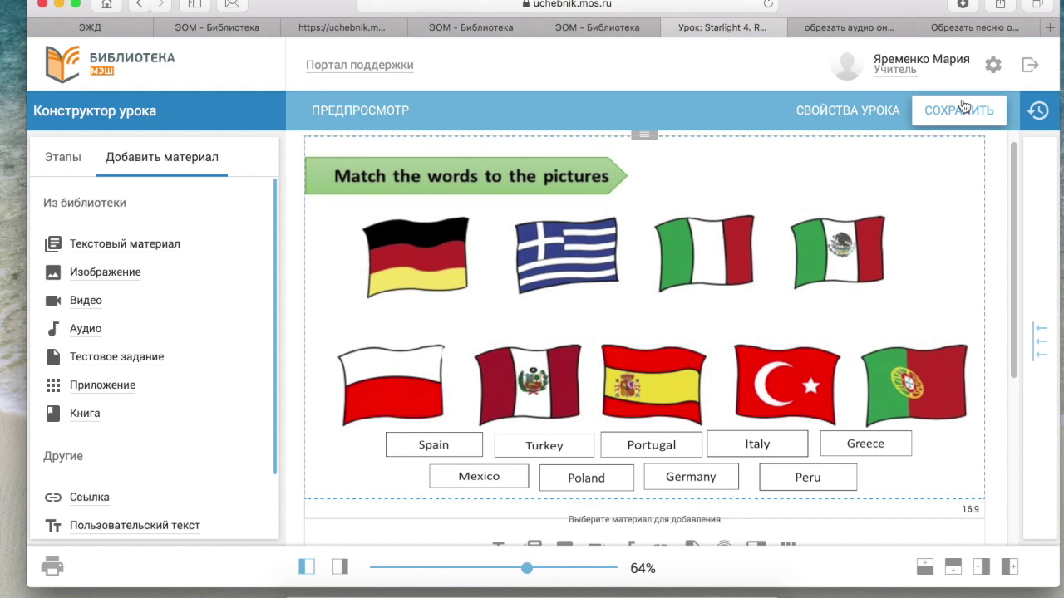
pyautogui.moveTo(861, 230)
pyautogui.click(958, 111)
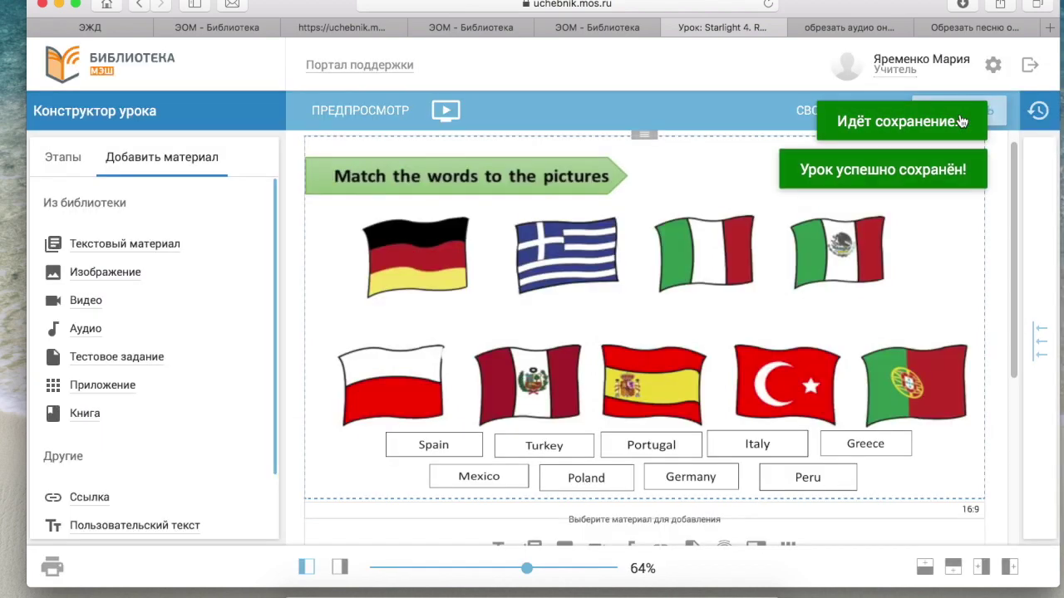
pyautogui.click(63, 158)
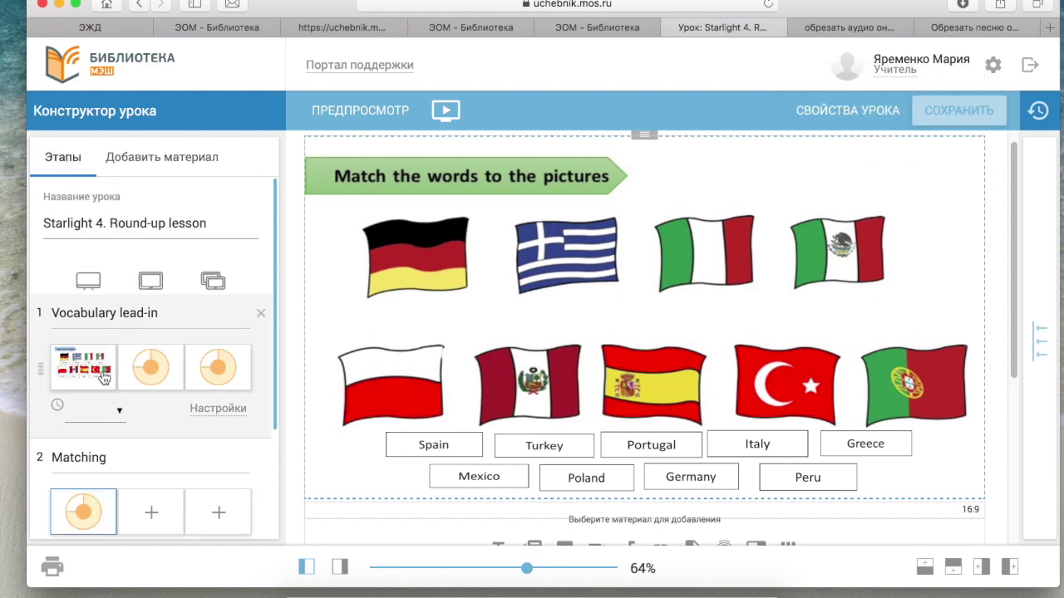
pyautogui.moveTo(687, 382)
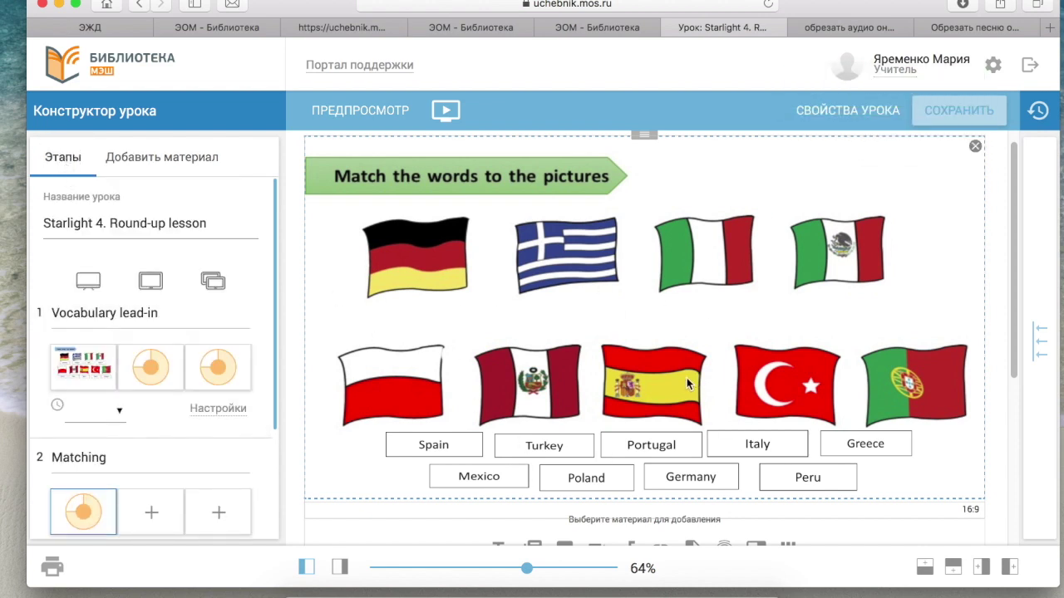
pyautogui.scroll(-3, 166, 461)
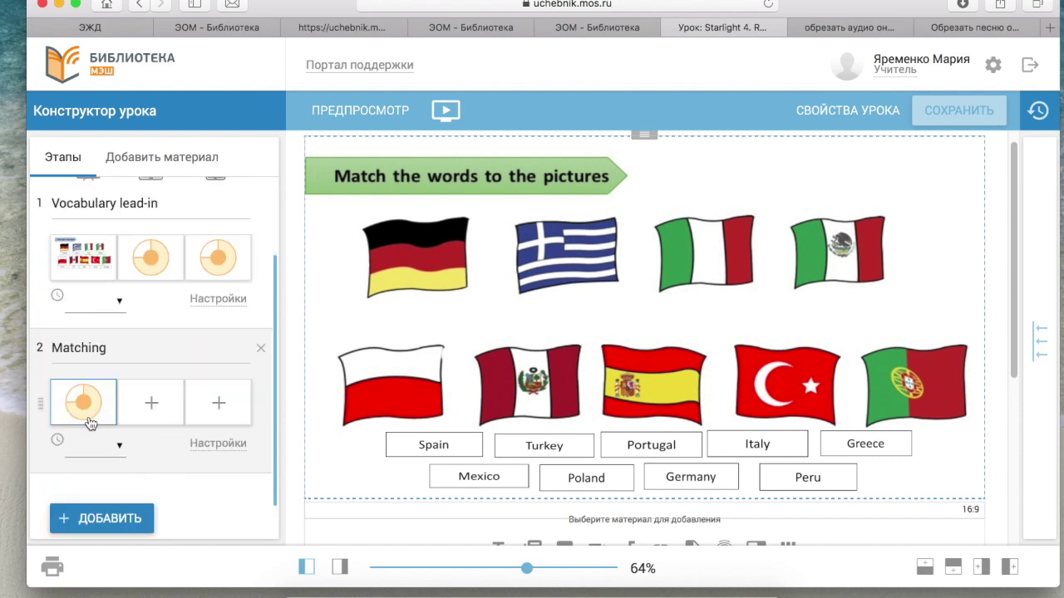
pyautogui.moveTo(770, 449); pyautogui.dragTo(784, 455)
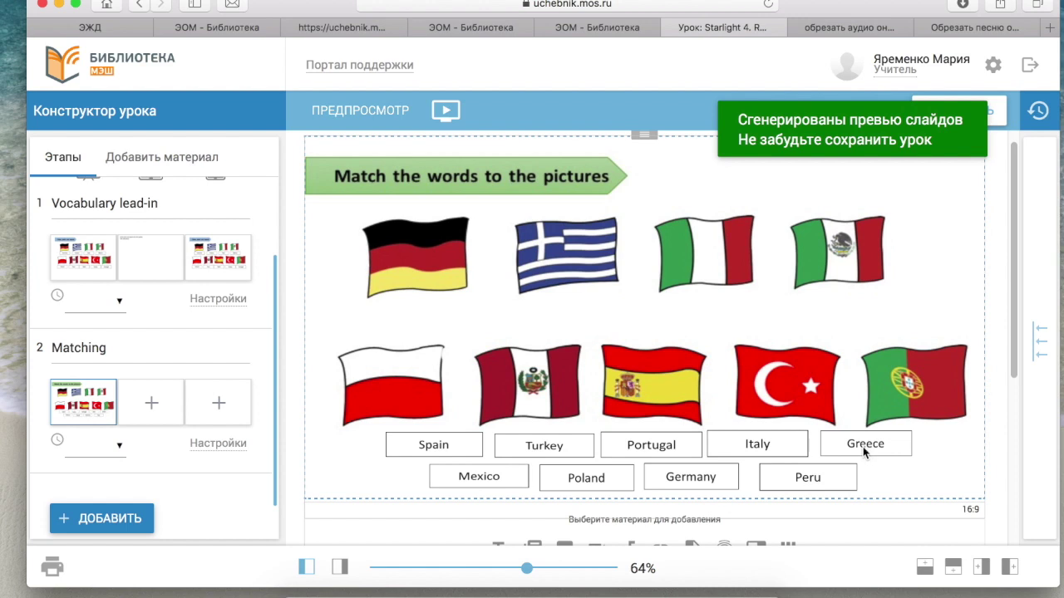
pyautogui.moveTo(864, 451); pyautogui.dragTo(864, 453)
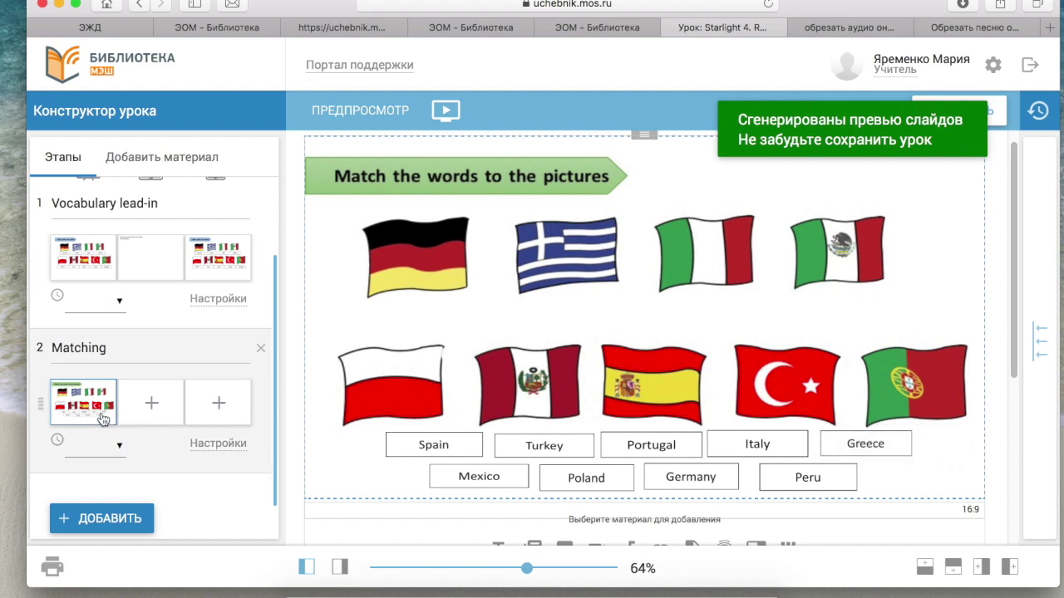
pyautogui.click(215, 446)
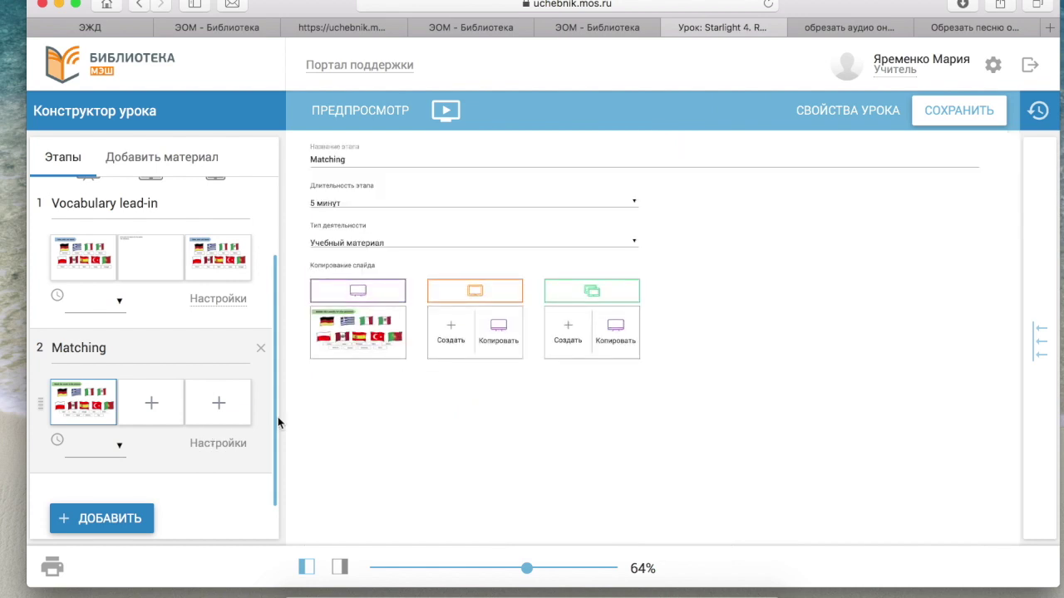
# Copy the matching slide into slot three and title the empty second slide 'Match the words to the pictures'.
pyautogui.click(616, 333)
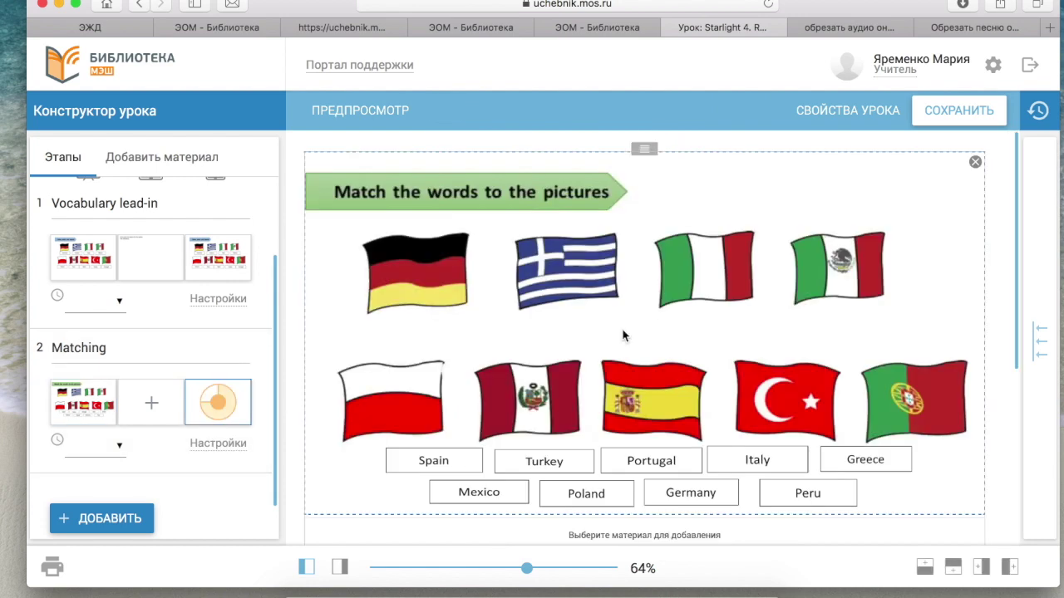
pyautogui.moveTo(150, 399)
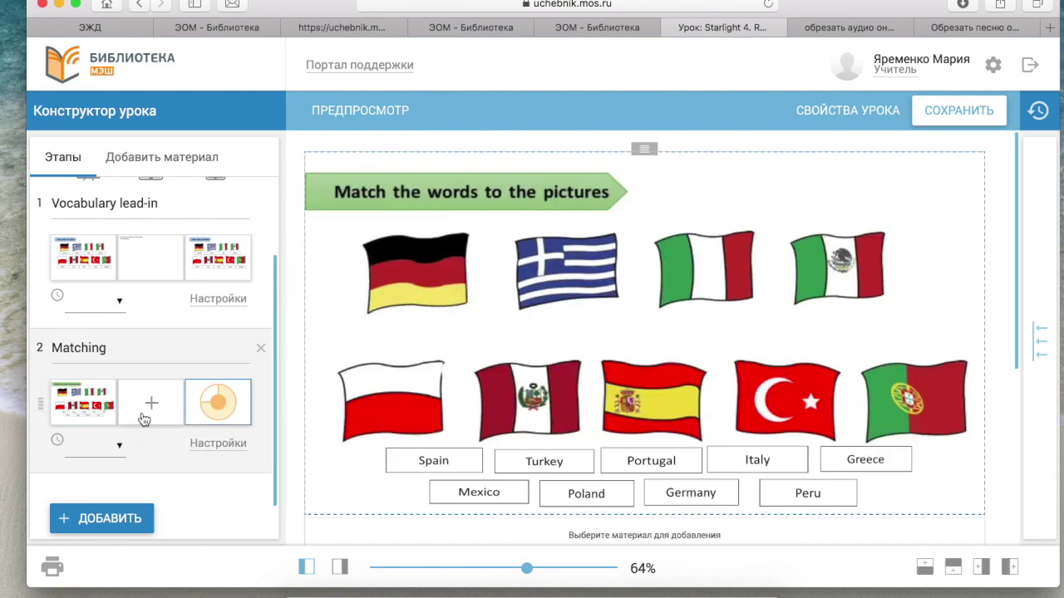
pyautogui.click(143, 419)
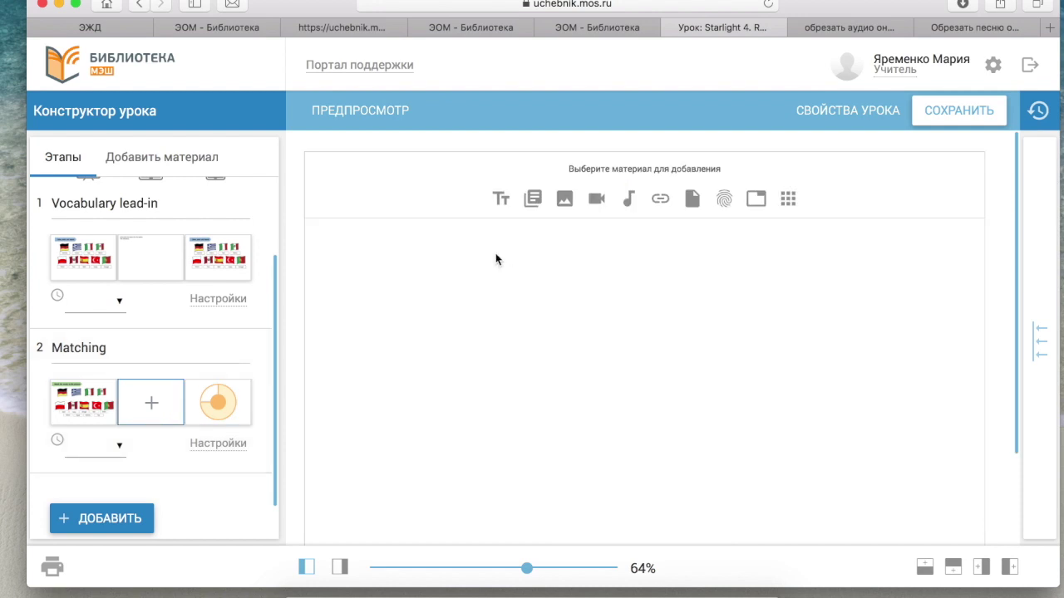
pyautogui.click(501, 199)
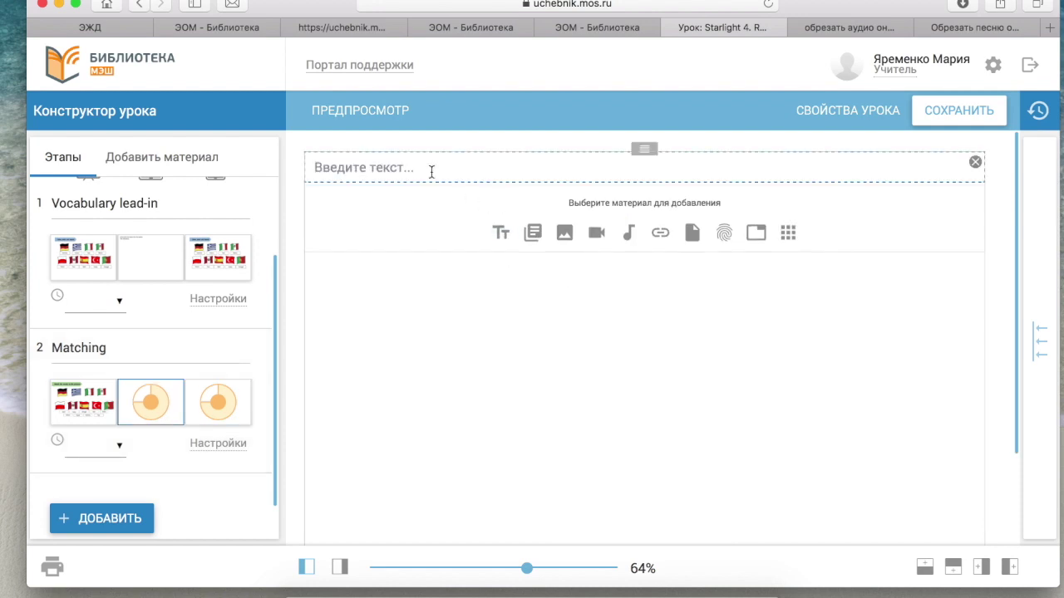
pyautogui.write('Mt')
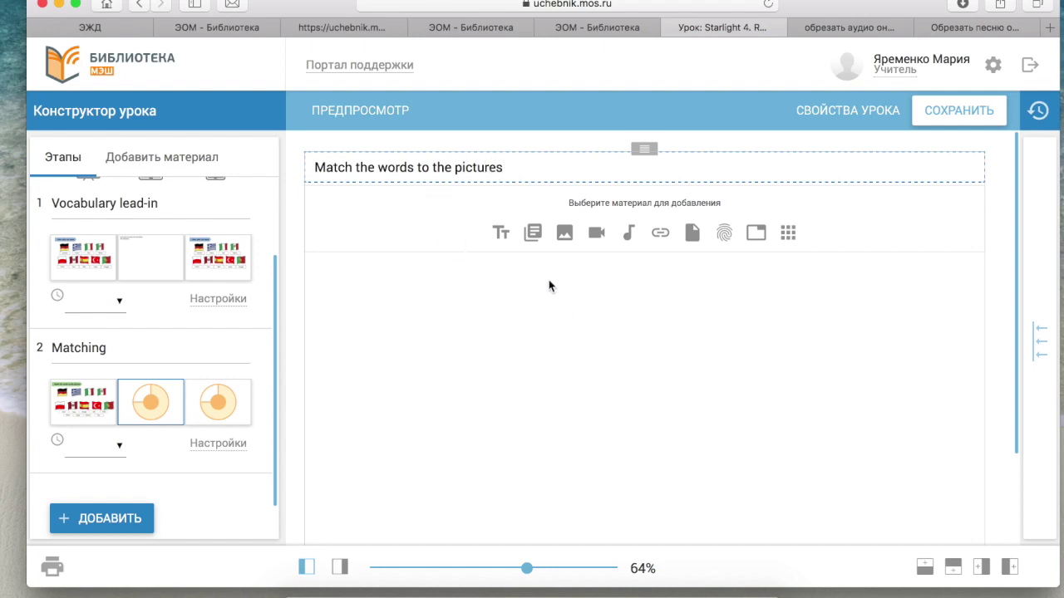
pyautogui.click(564, 233)
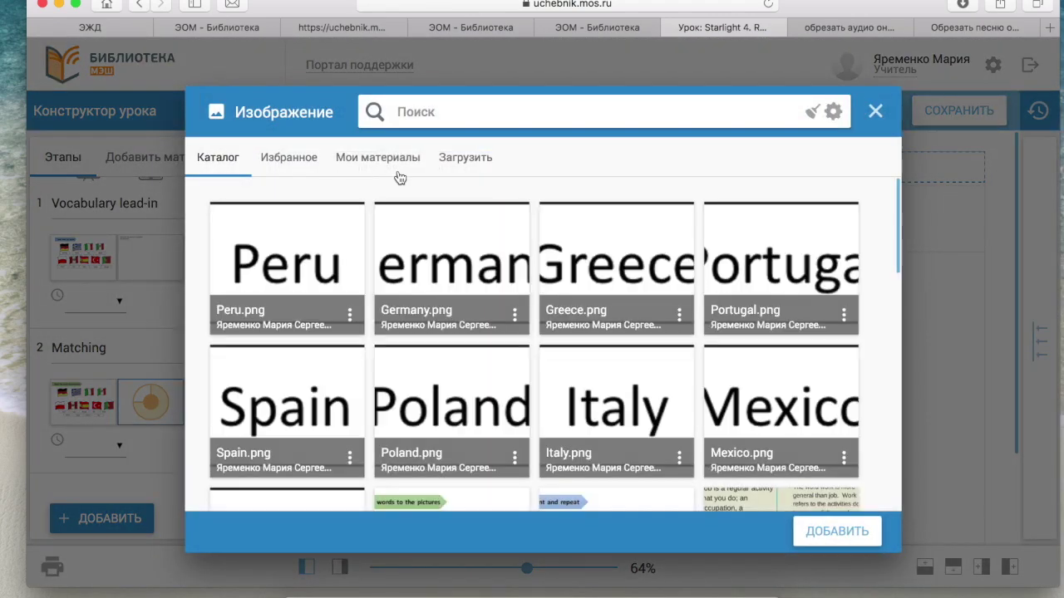
# Insert Слайд1.jpg from the image catalogue under the heading.
pyautogui.click(466, 157)
pyautogui.click(233, 158)
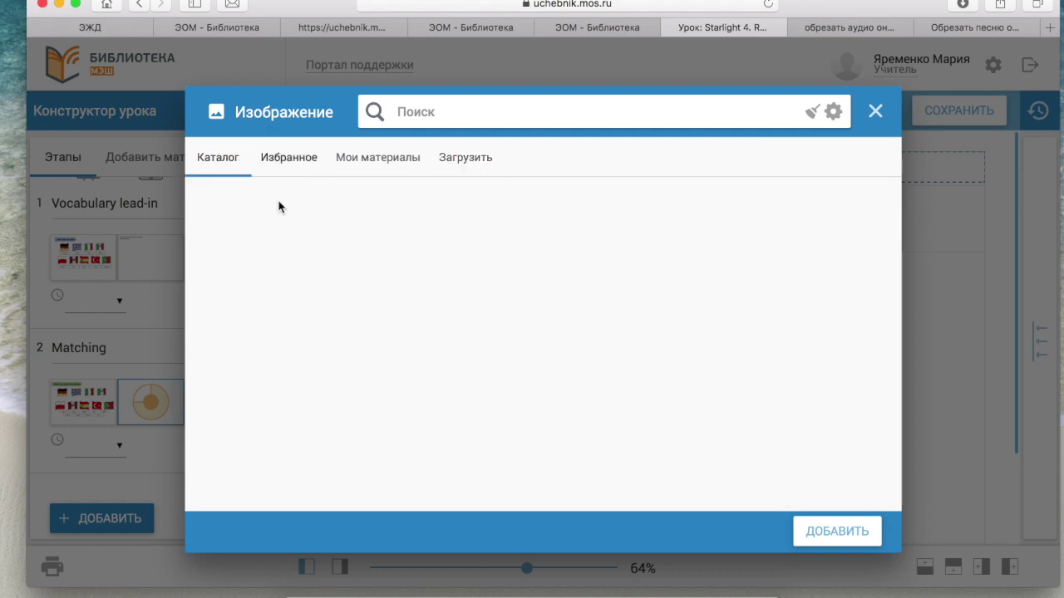
pyautogui.scroll(-5, 505, 388)
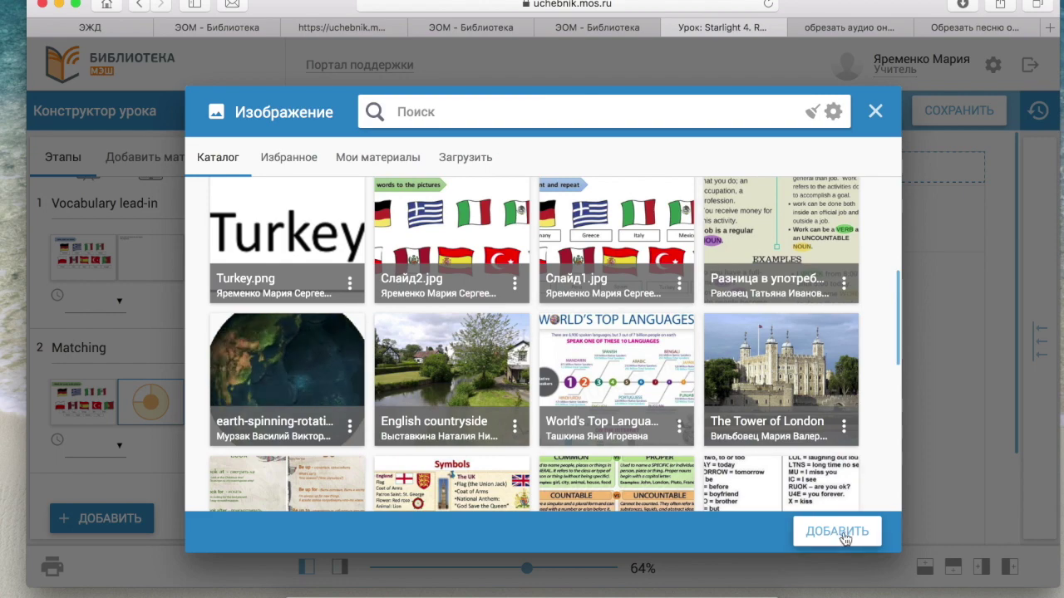
pyautogui.click(617, 218)
pyautogui.click(823, 532)
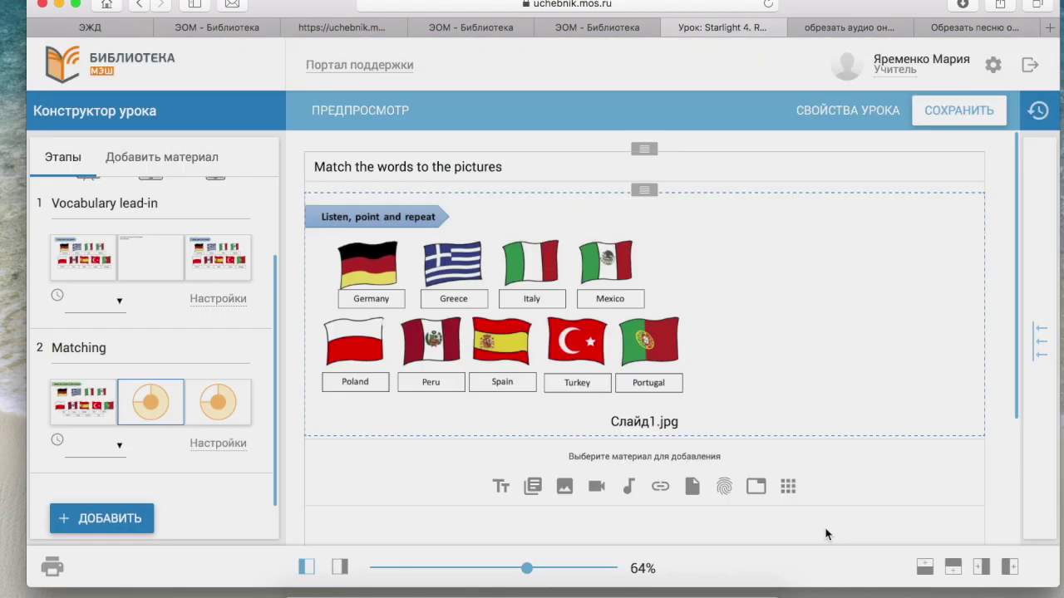
# Hide the picture's title and description, centre it, and return to the first Matching slide.
pyautogui.click(1039, 341)
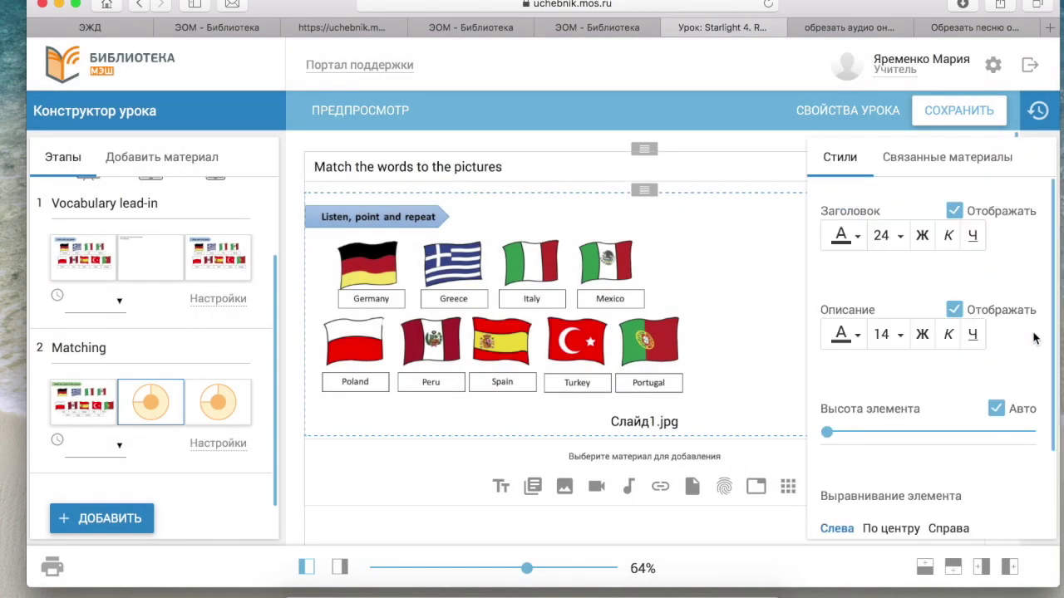
pyautogui.click(955, 211)
pyautogui.click(955, 310)
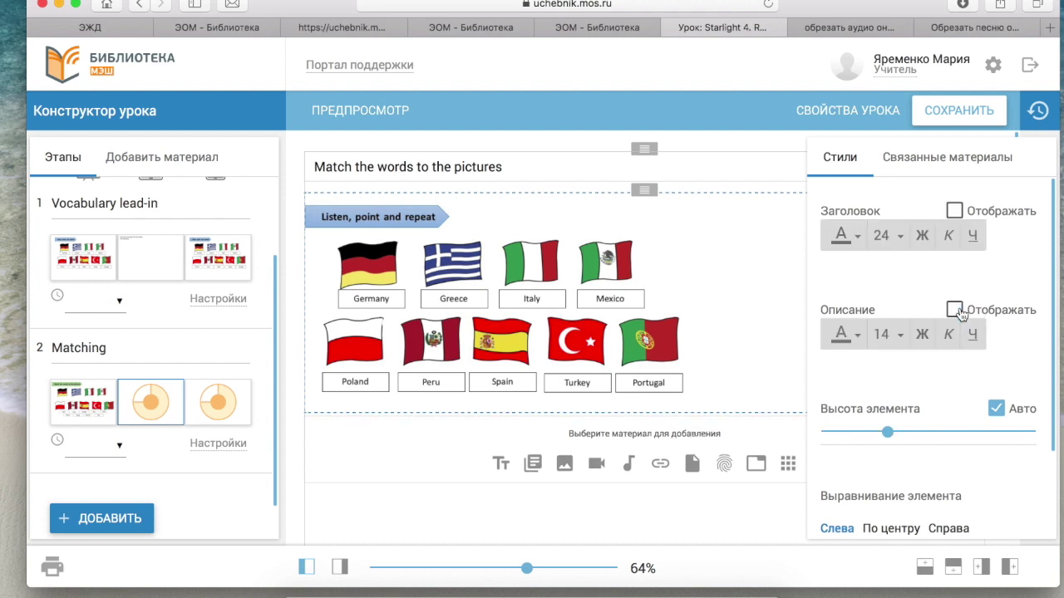
pyautogui.click(896, 530)
pyautogui.click(446, 453)
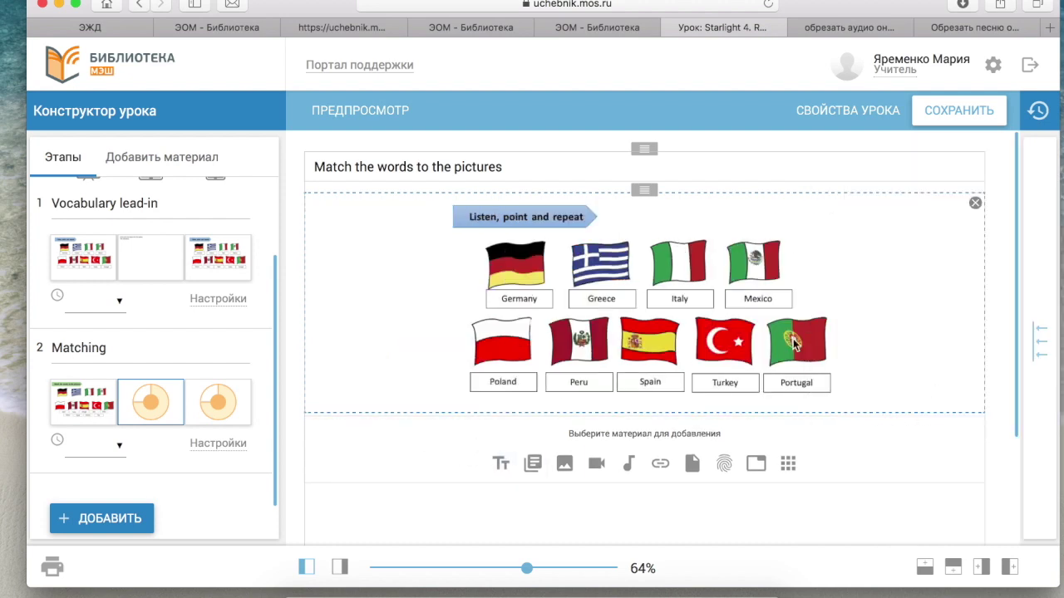
pyautogui.moveTo(149, 349)
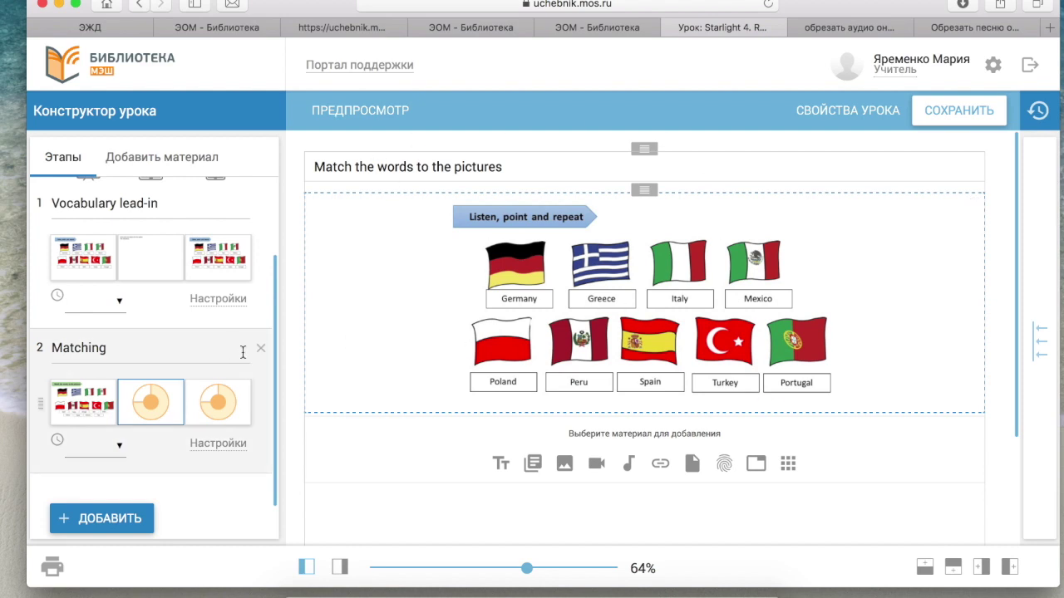
pyautogui.click(98, 414)
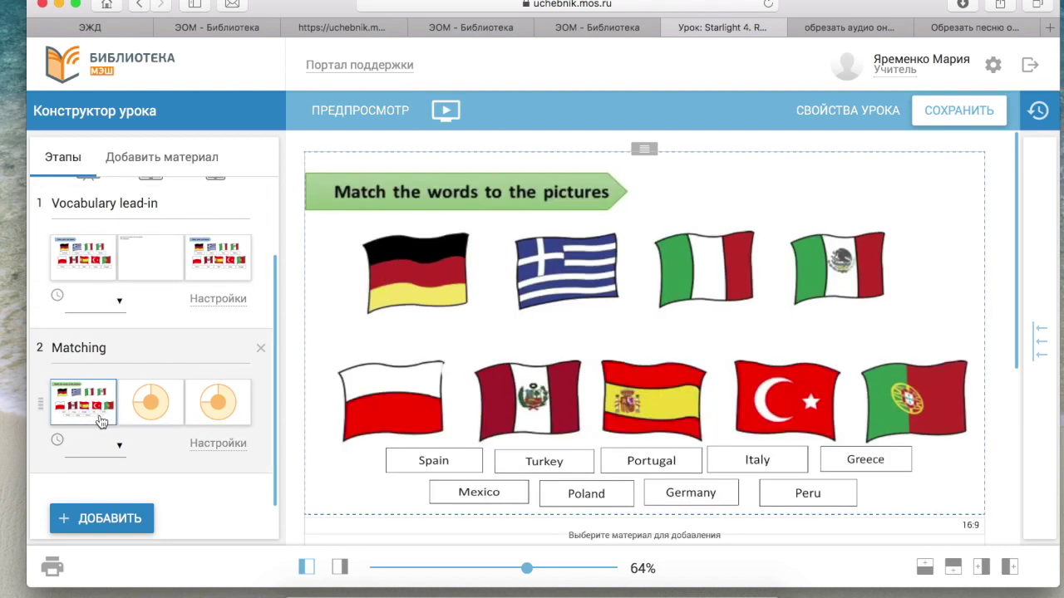
# Save the lesson, open ПРЕДПРОСМОТР, stop the audio and show the first Matching slide.
pyautogui.click(960, 112)
pyautogui.moveTo(149, 258)
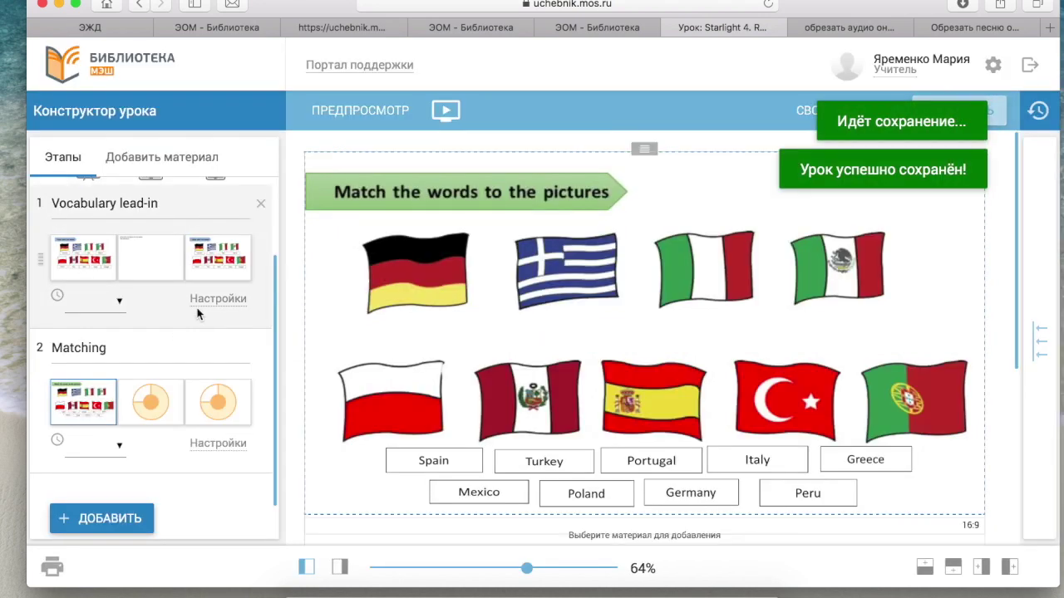
pyautogui.click(409, 108)
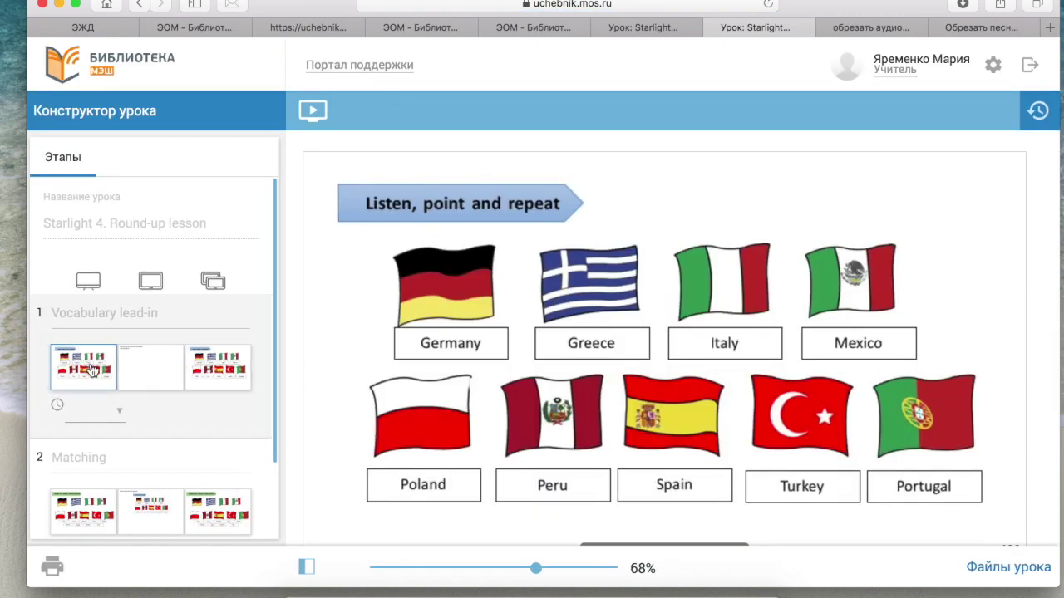
pyautogui.scroll(-1, 92, 370)
pyautogui.scroll(-1, 487, 449)
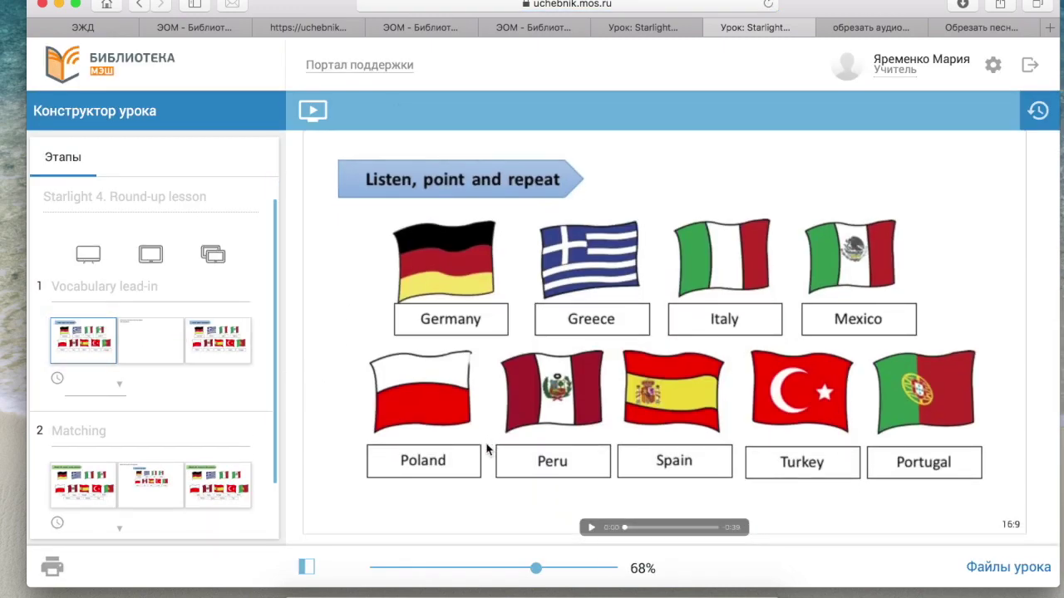
pyautogui.scroll(-1, 487, 449)
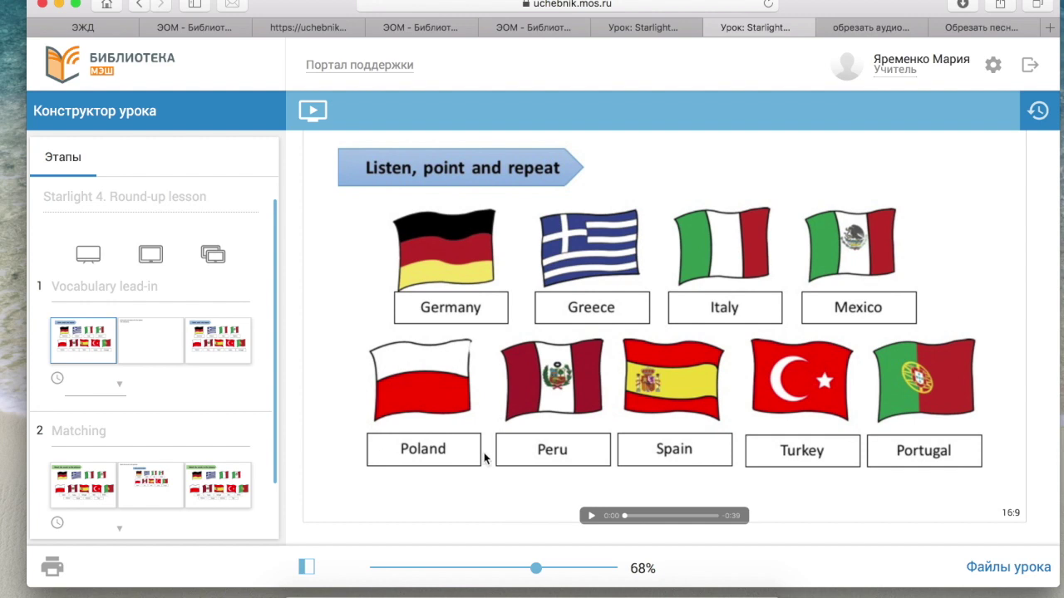
pyautogui.click(590, 517)
pyautogui.click(87, 481)
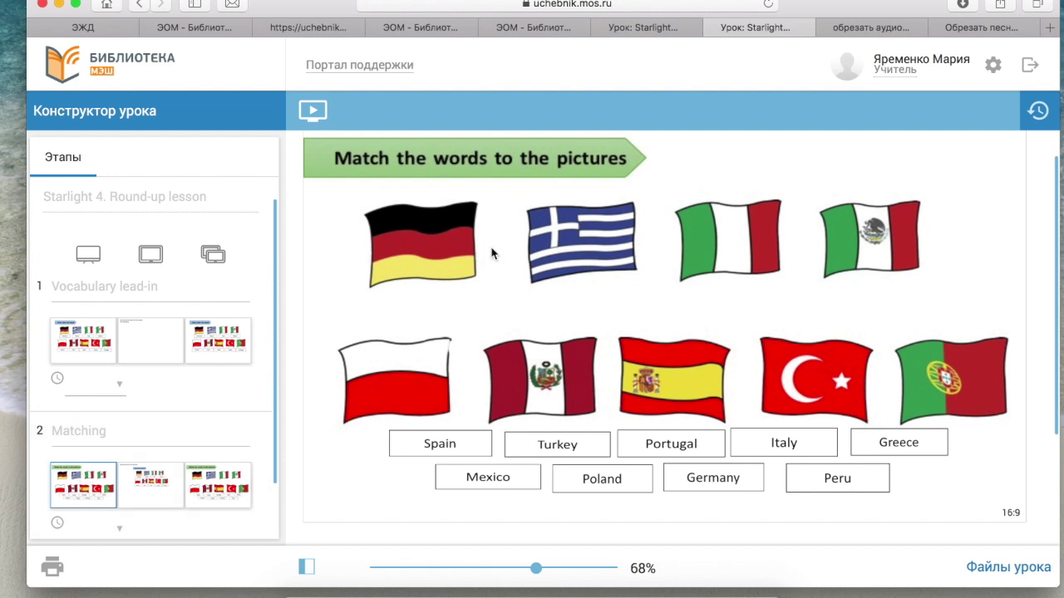
# In the preview, drag the Spain, Turkey, Italy, Peru and Mexico labels under flags, placing Mexico by its flag.
pyautogui.moveTo(451, 446); pyautogui.dragTo(589, 302)
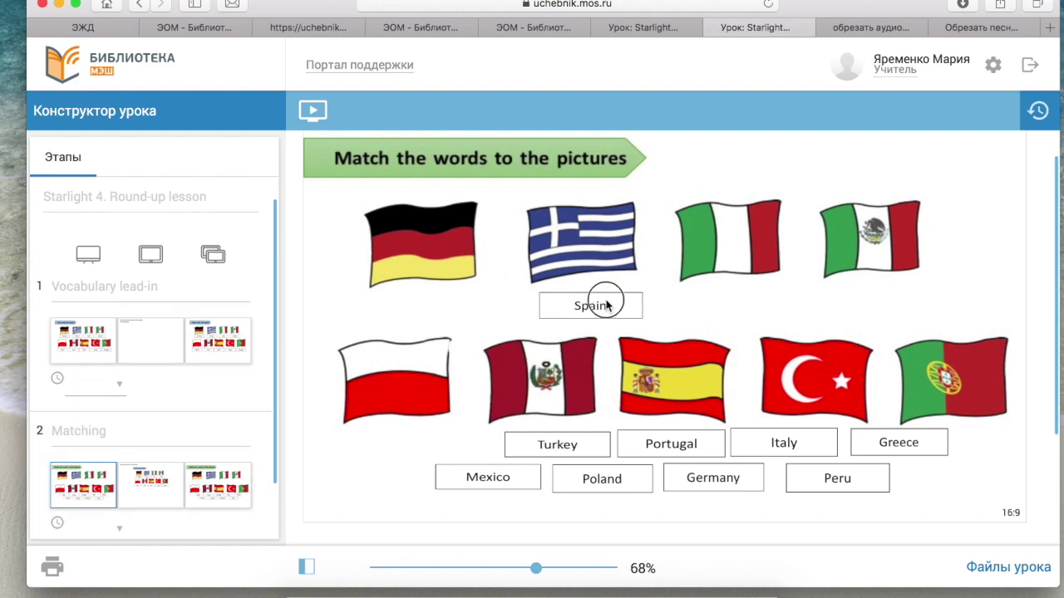
pyautogui.moveTo(574, 445); pyautogui.dragTo(754, 305)
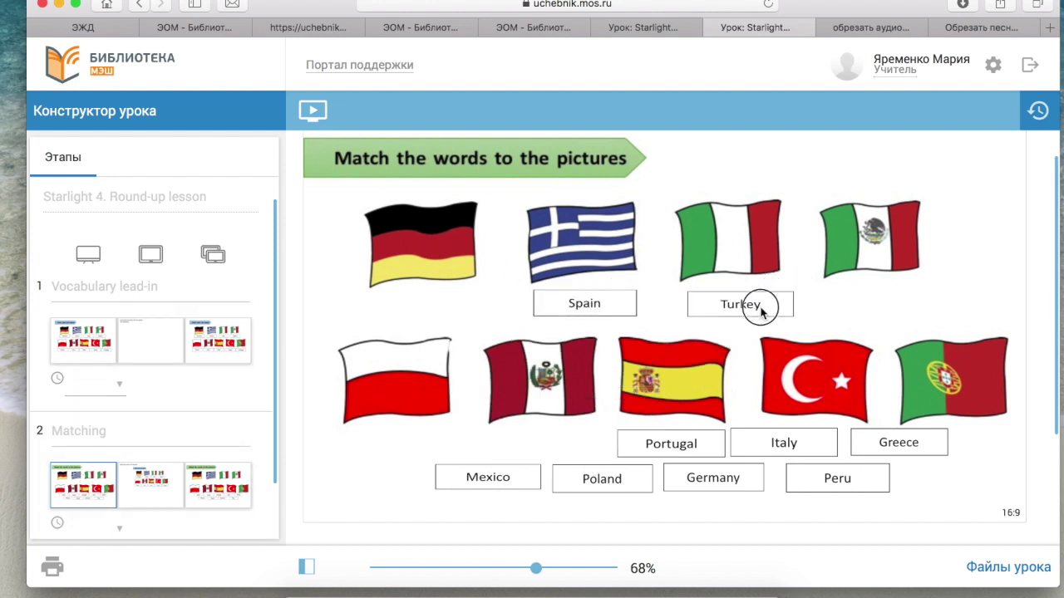
pyautogui.moveTo(791, 453); pyautogui.dragTo(432, 311)
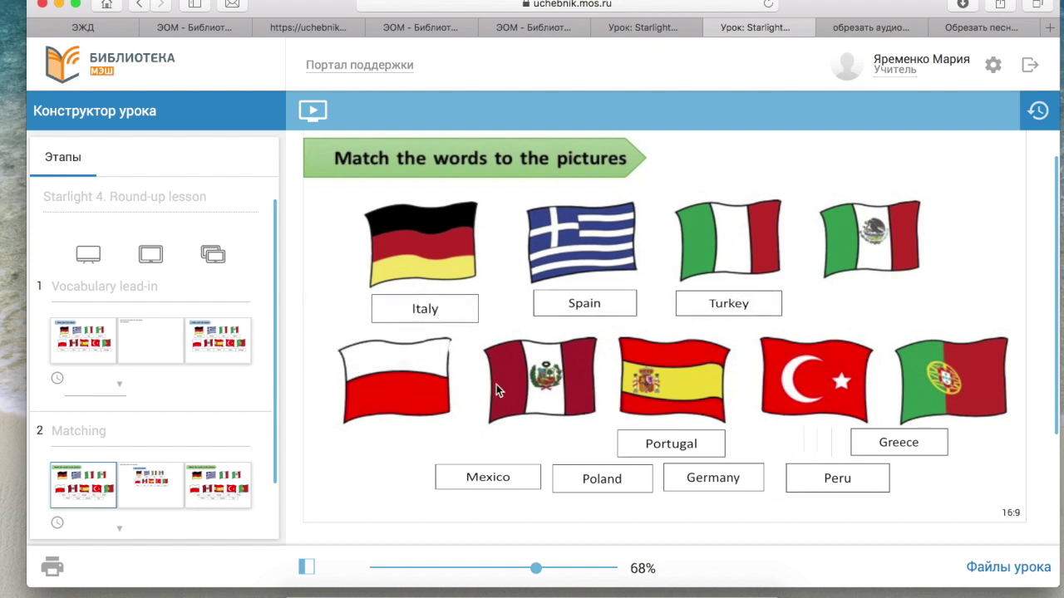
pyautogui.moveTo(848, 470); pyautogui.dragTo(896, 303)
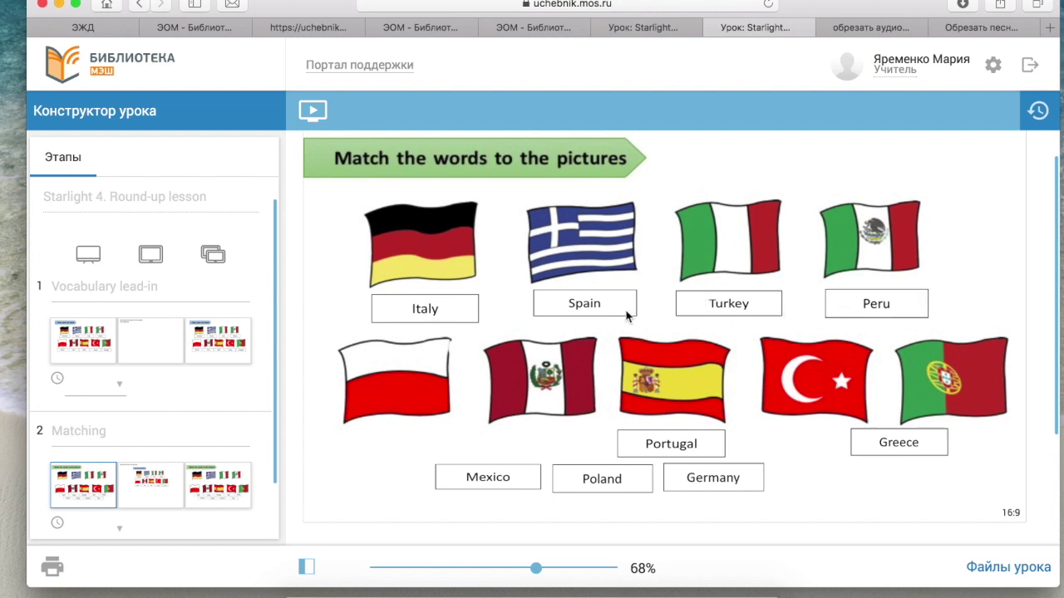
pyautogui.moveTo(499, 479); pyautogui.dragTo(948, 282)
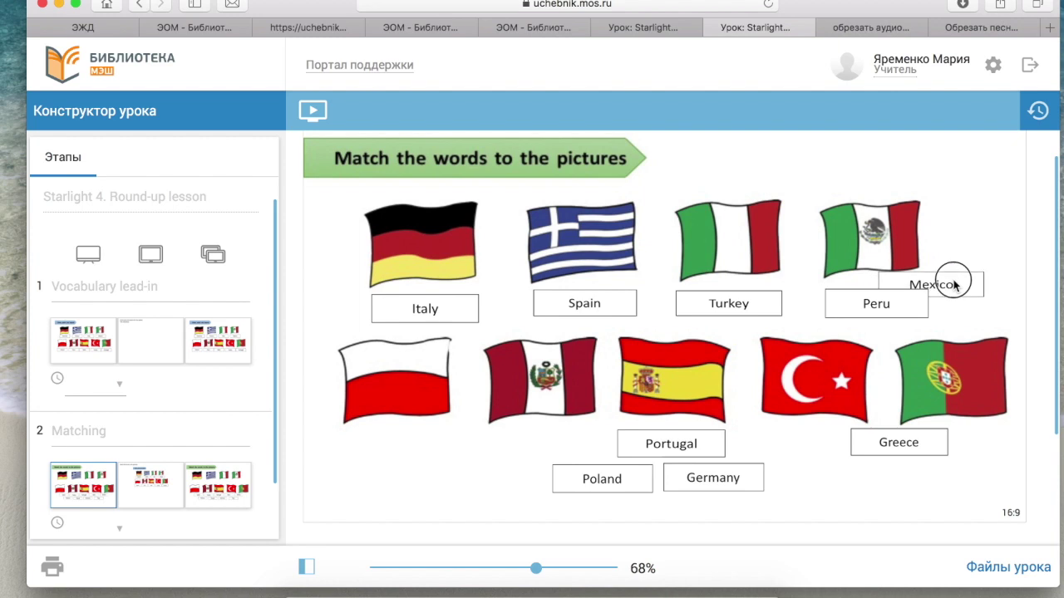
pyautogui.moveTo(896, 312); pyautogui.dragTo(567, 455)
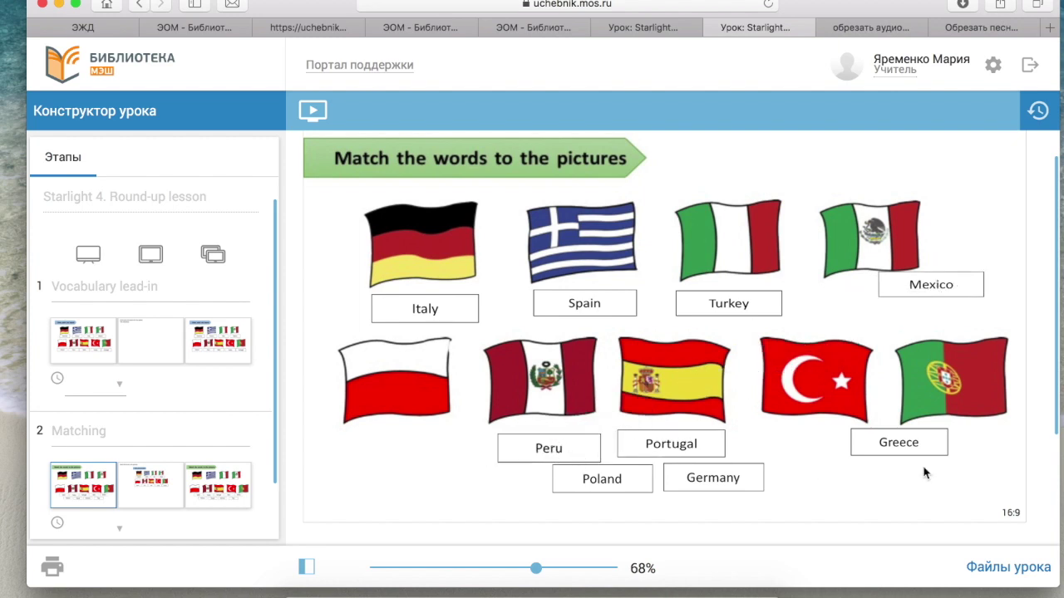
# Drag the Greece, Spain, Poland, Portugal, Germany and Peru labels under flags, with Poland under the Polish flag.
pyautogui.moveTo(921, 458); pyautogui.dragTo(605, 354)
pyautogui.moveTo(610, 309)
pyautogui.mouseDown()
pyautogui.moveTo(869, 469)
pyautogui.moveTo(883, 463)
pyautogui.mouseUp()
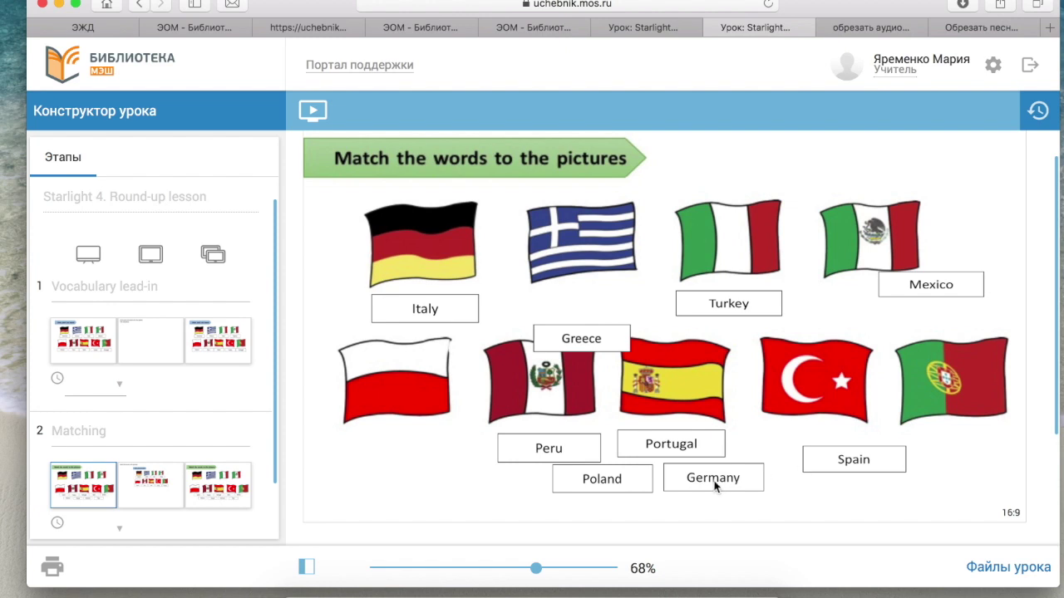
pyautogui.moveTo(595, 480); pyautogui.dragTo(387, 456)
pyautogui.moveTo(680, 451); pyautogui.dragTo(537, 490)
pyautogui.moveTo(739, 489)
pyautogui.mouseDown()
pyautogui.moveTo(682, 491)
pyautogui.moveTo(738, 491)
pyautogui.mouseUp()
pyautogui.moveTo(587, 445); pyautogui.dragTo(642, 450)
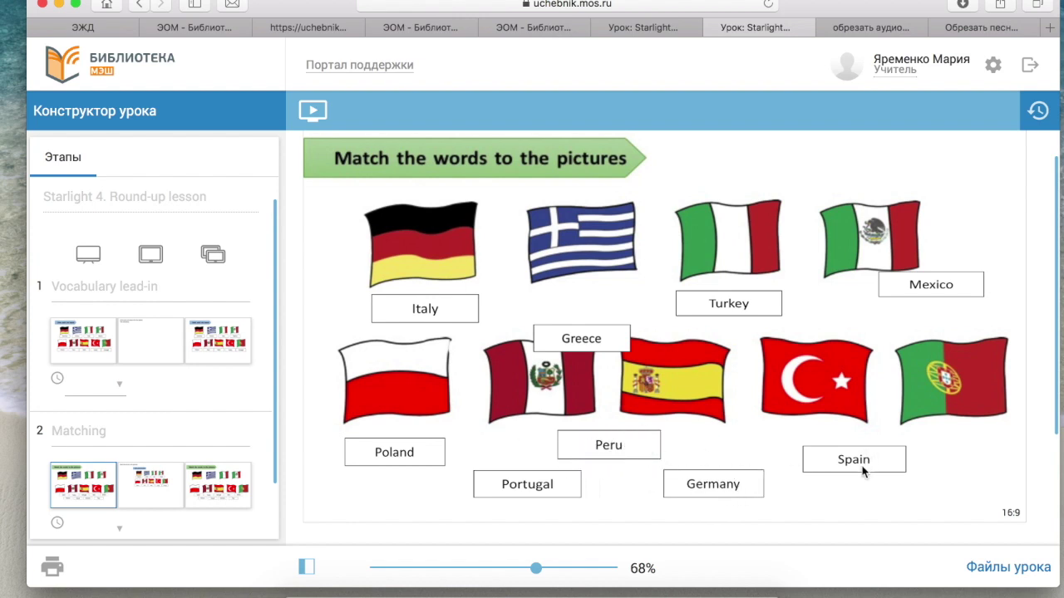